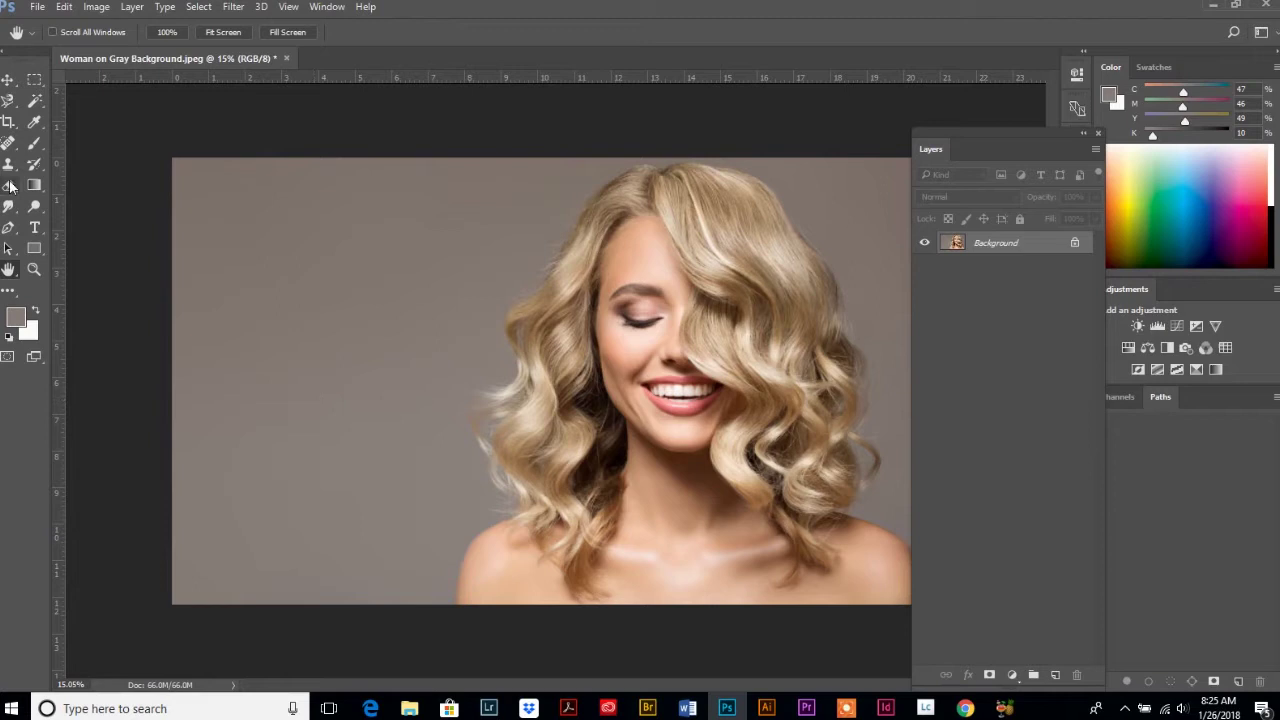
- Switch to the Background Eraser Tool from the eraser tool group
{"action": "left_click_drag", "start_coordinate": [10, 187], "coordinate": [68, 210]}
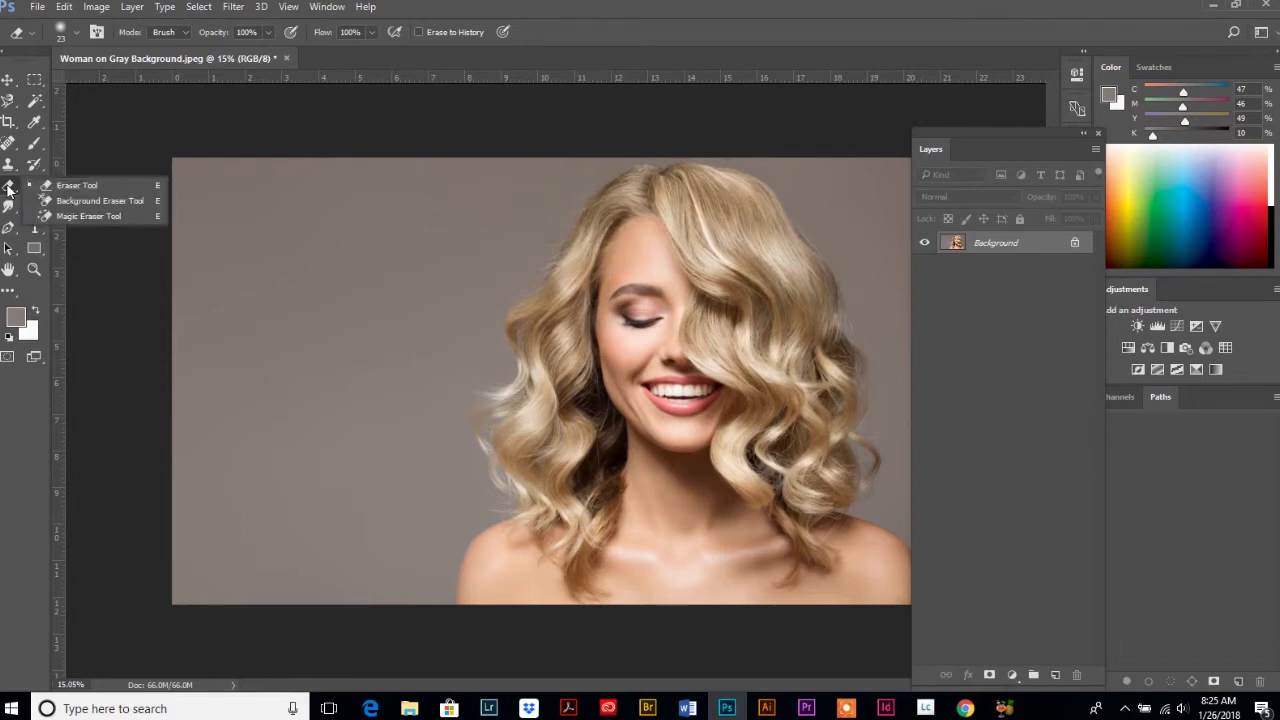
{"action": "left_click", "coordinate": [67, 207]}
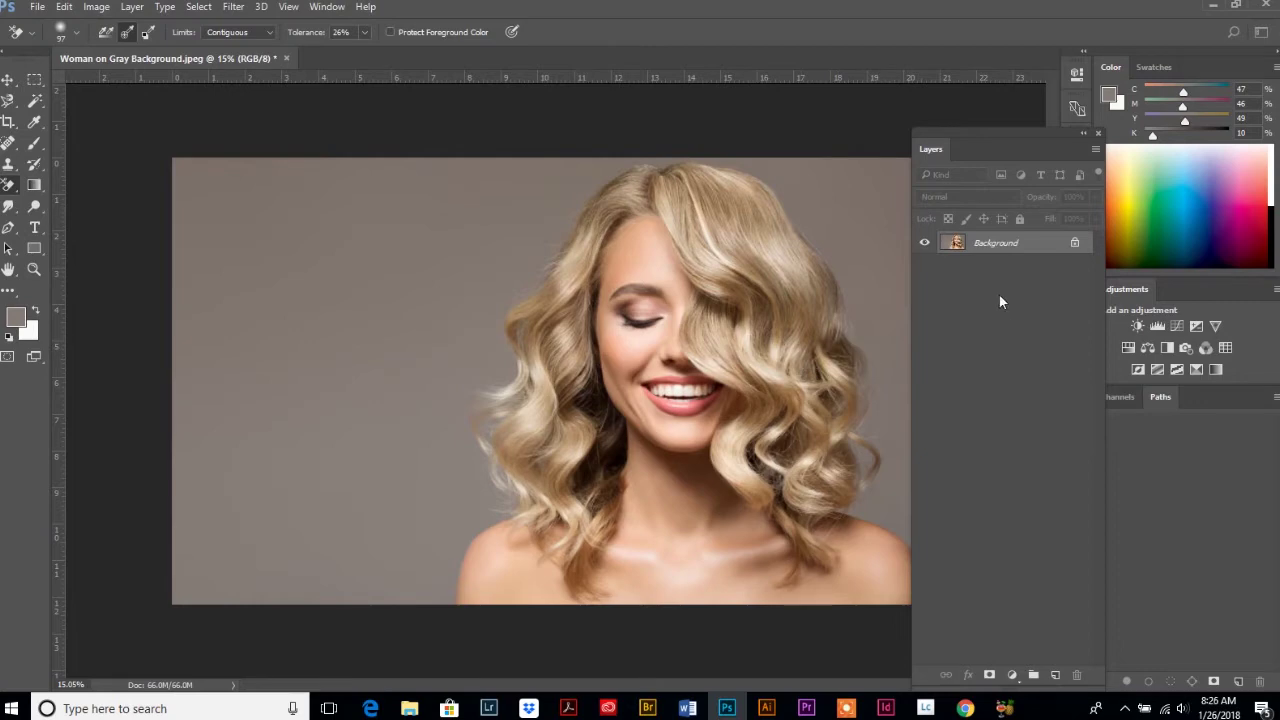
- Convert the locked Background layer into an editable layer named 'Woman'
{"action": "double_click", "coordinate": [993, 245]}
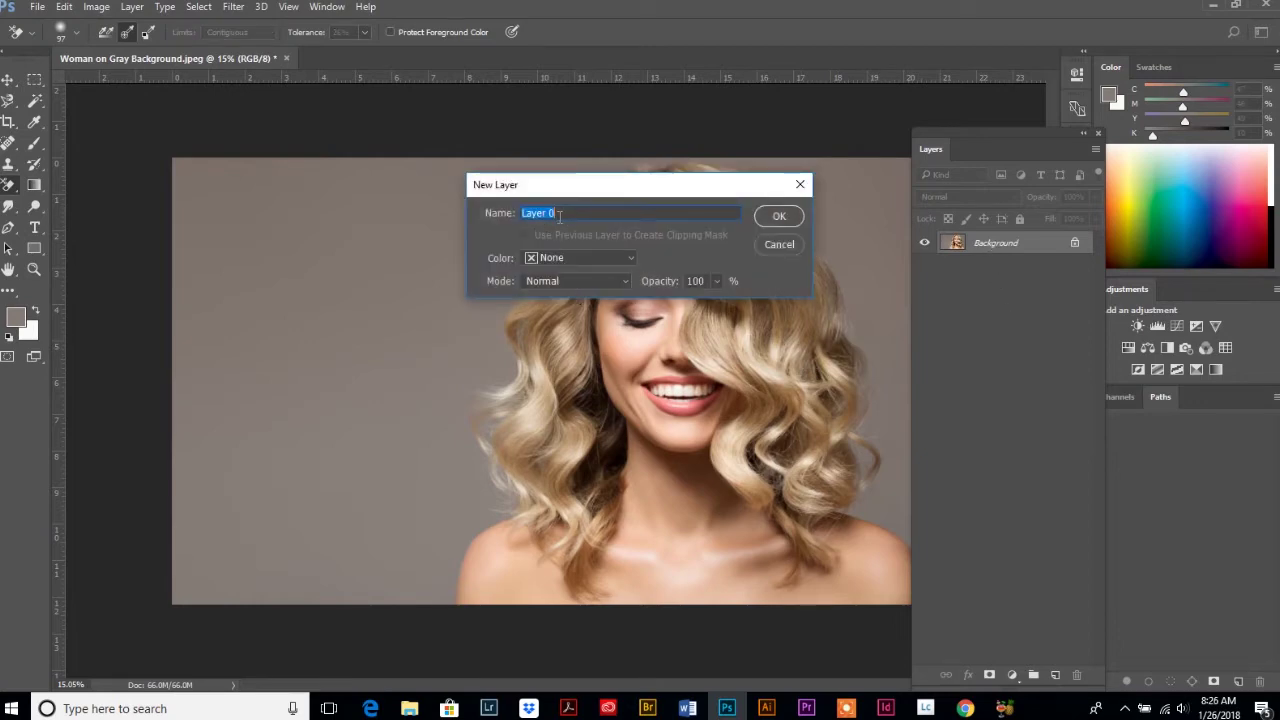
{"action": "type", "text": "Woman"}
{"action": "left_click", "coordinate": [797, 218]}
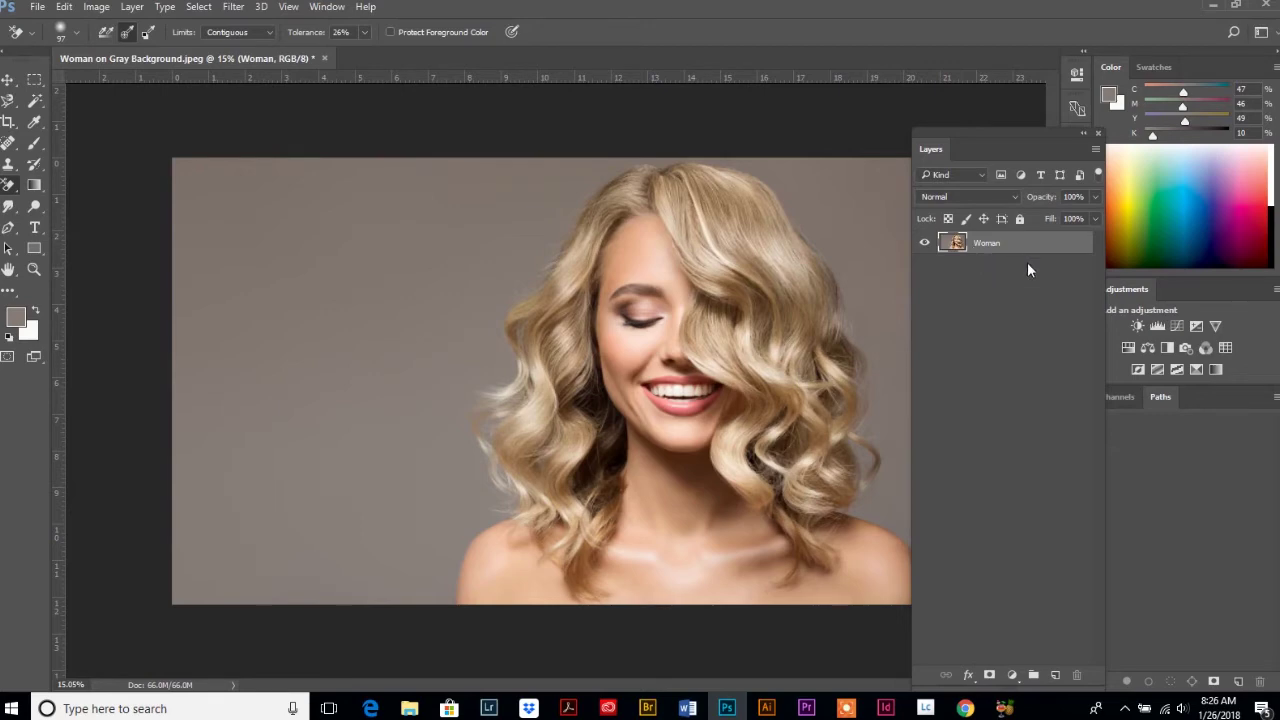
- Add a new empty layer named 'Bright Color' from the Layers panel menu
{"action": "left_click", "coordinate": [1096, 149]}
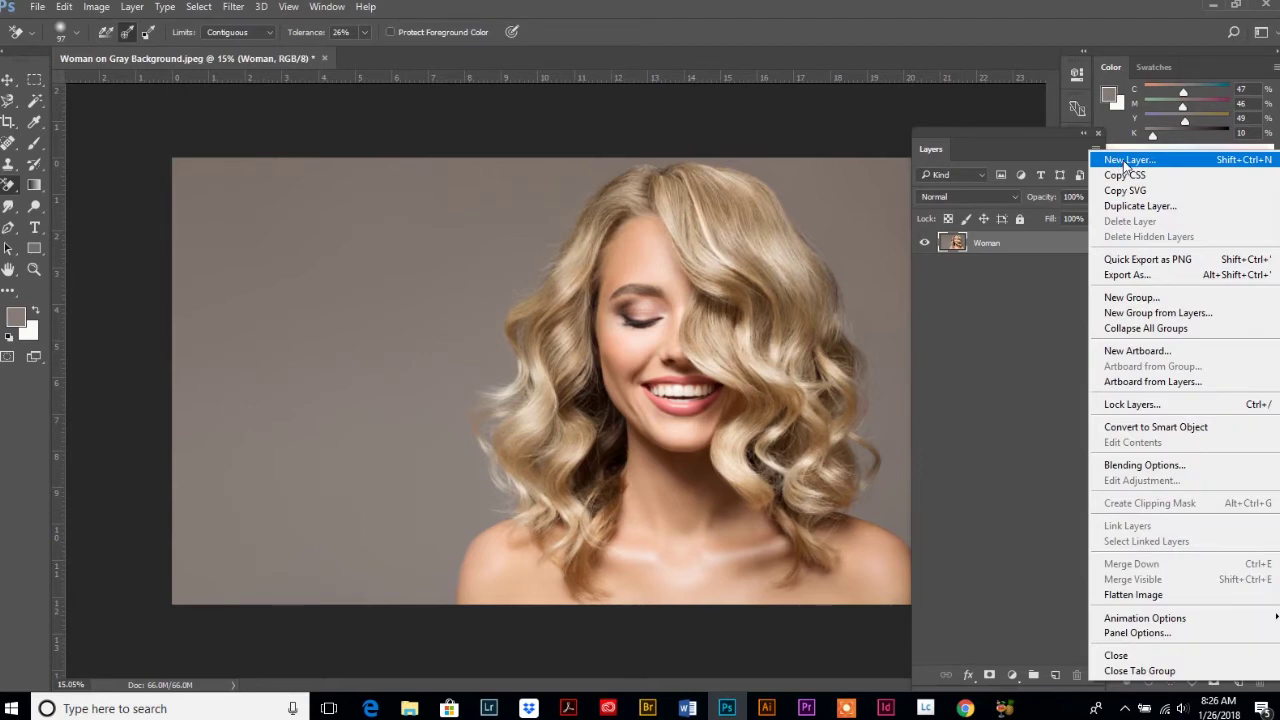
{"action": "left_click", "coordinate": [1127, 160]}
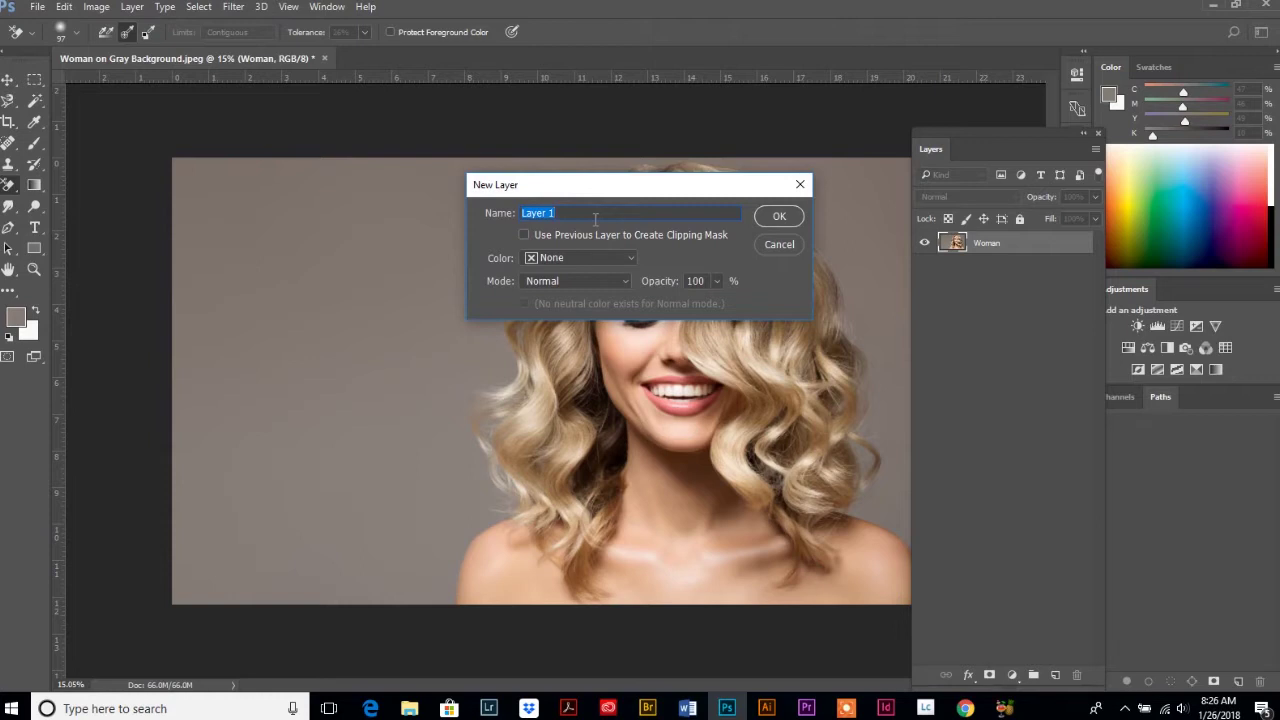
{"action": "type", "text": "Bright Color"}
{"action": "left_click", "coordinate": [787, 220]}
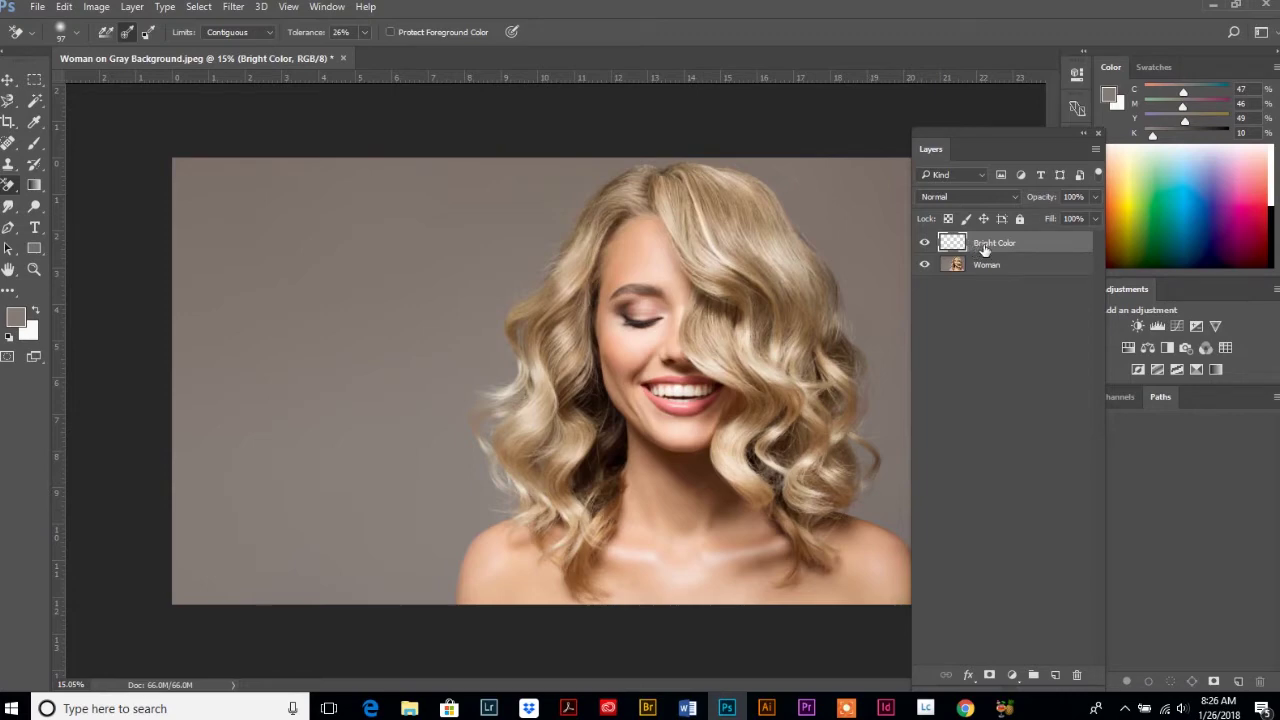
- Pick the Rectangular Marquee and set the foreground colour to bright green 2ef706
{"action": "left_click", "coordinate": [34, 84]}
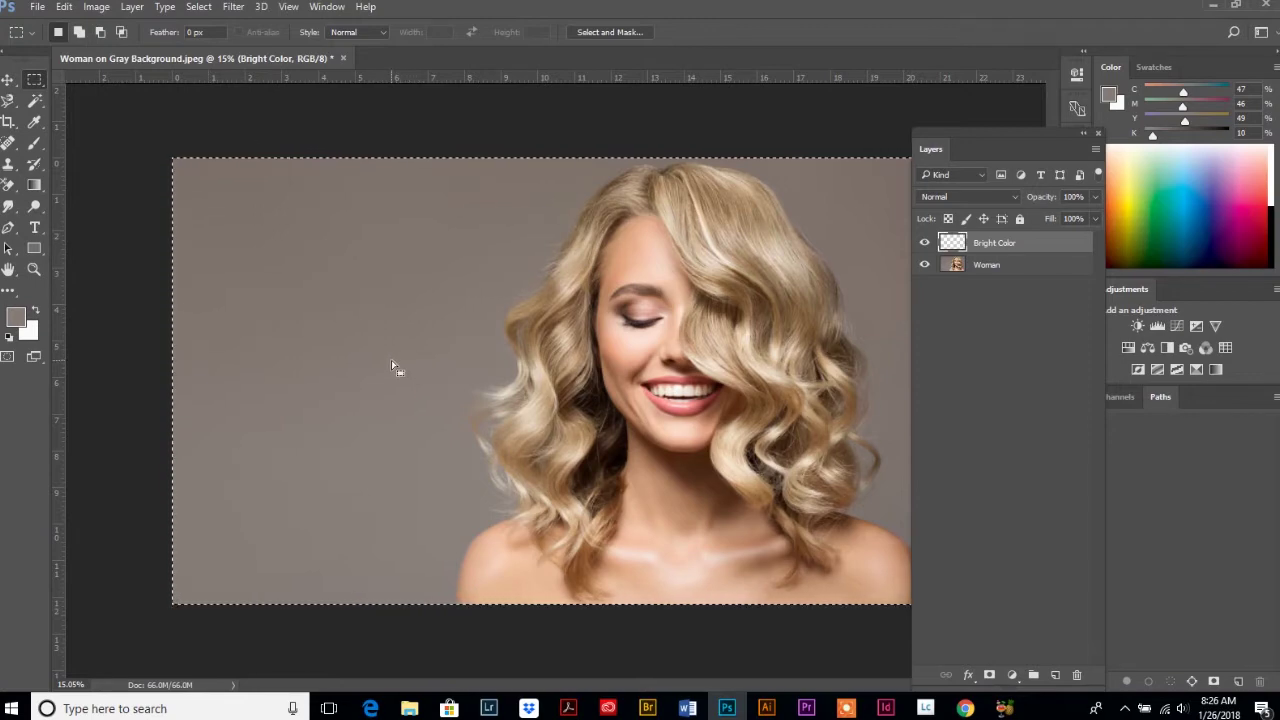
{"action": "left_click", "coordinate": [20, 320]}
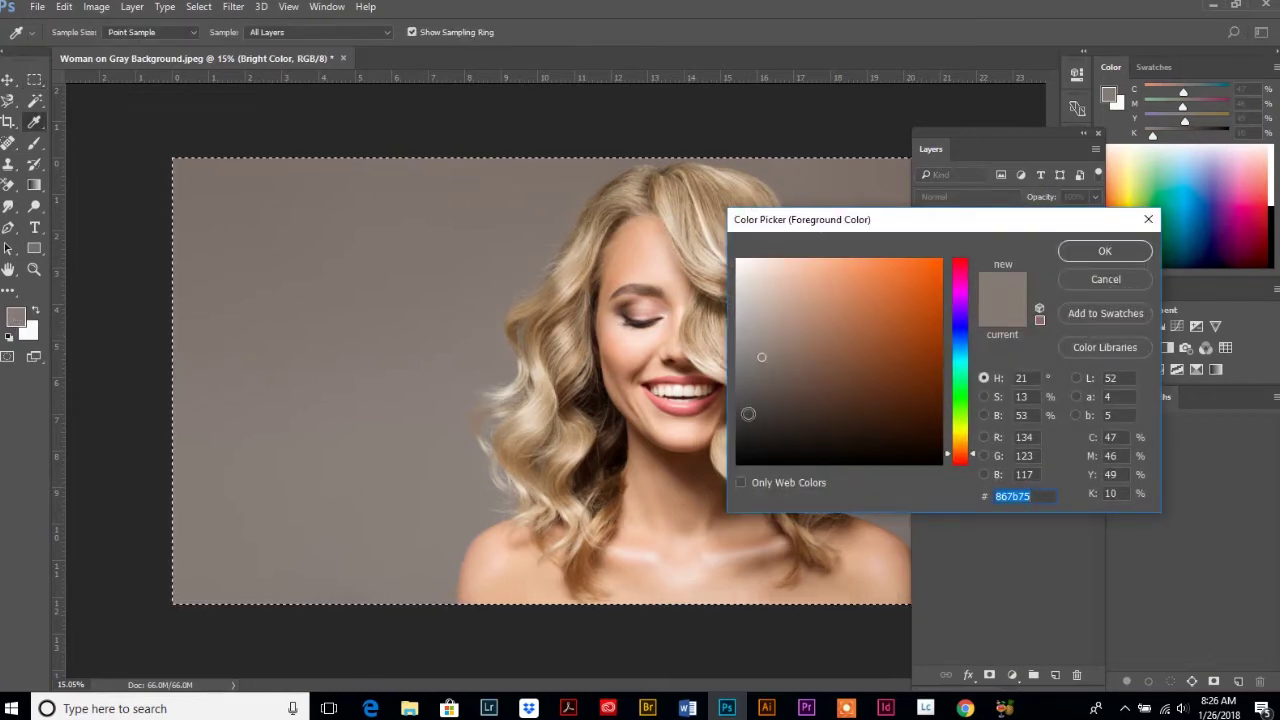
{"action": "left_click", "coordinate": [955, 404]}
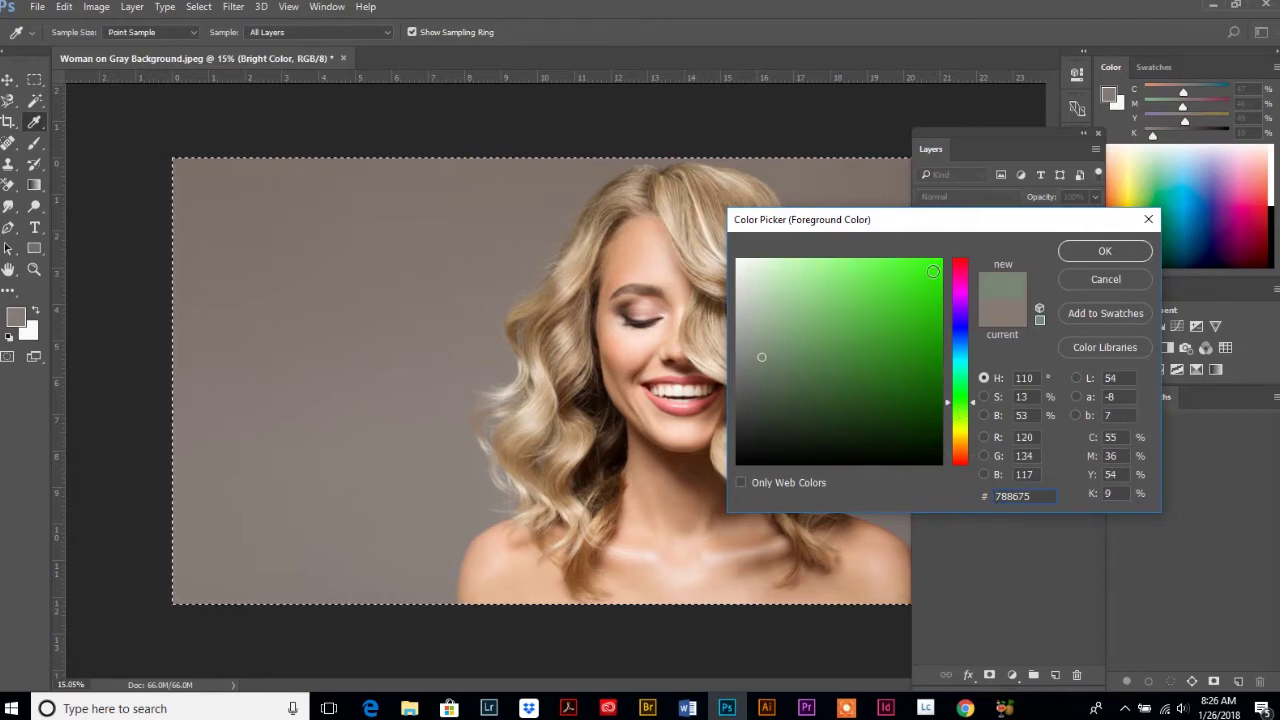
{"action": "left_click", "coordinate": [937, 265]}
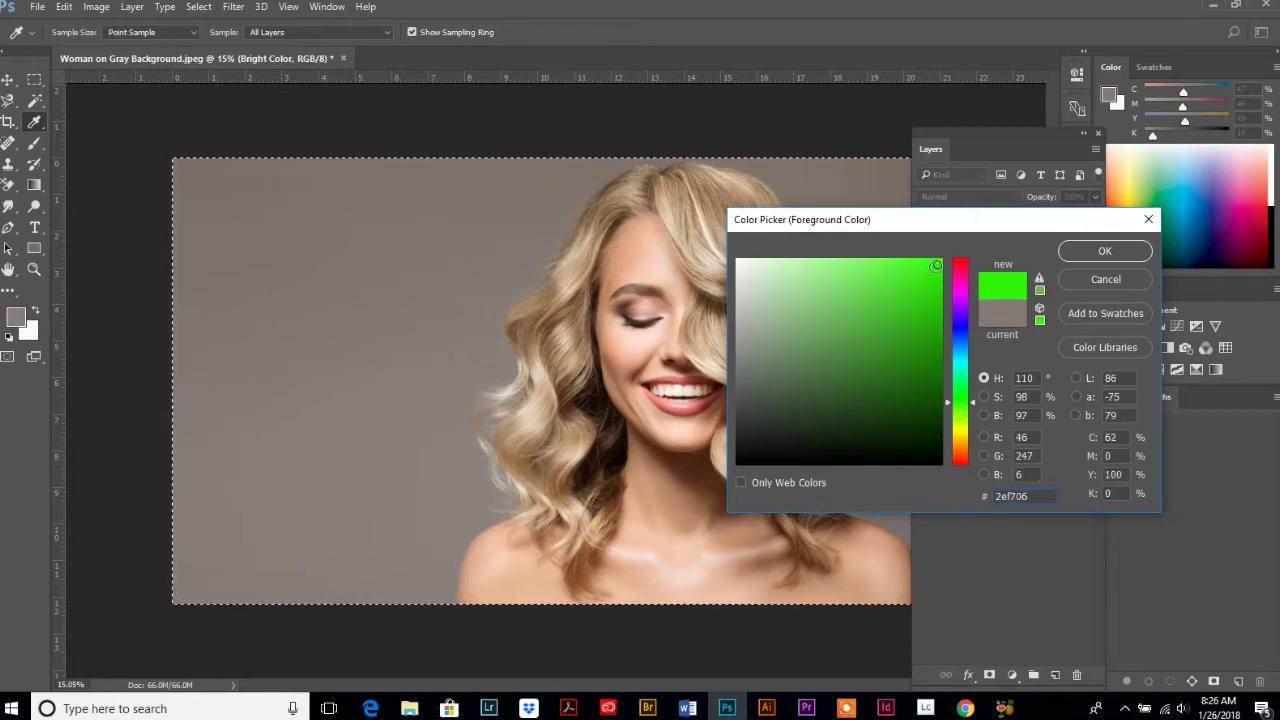
{"action": "left_click", "coordinate": [1101, 254]}
{"action": "key", "text": "m"}
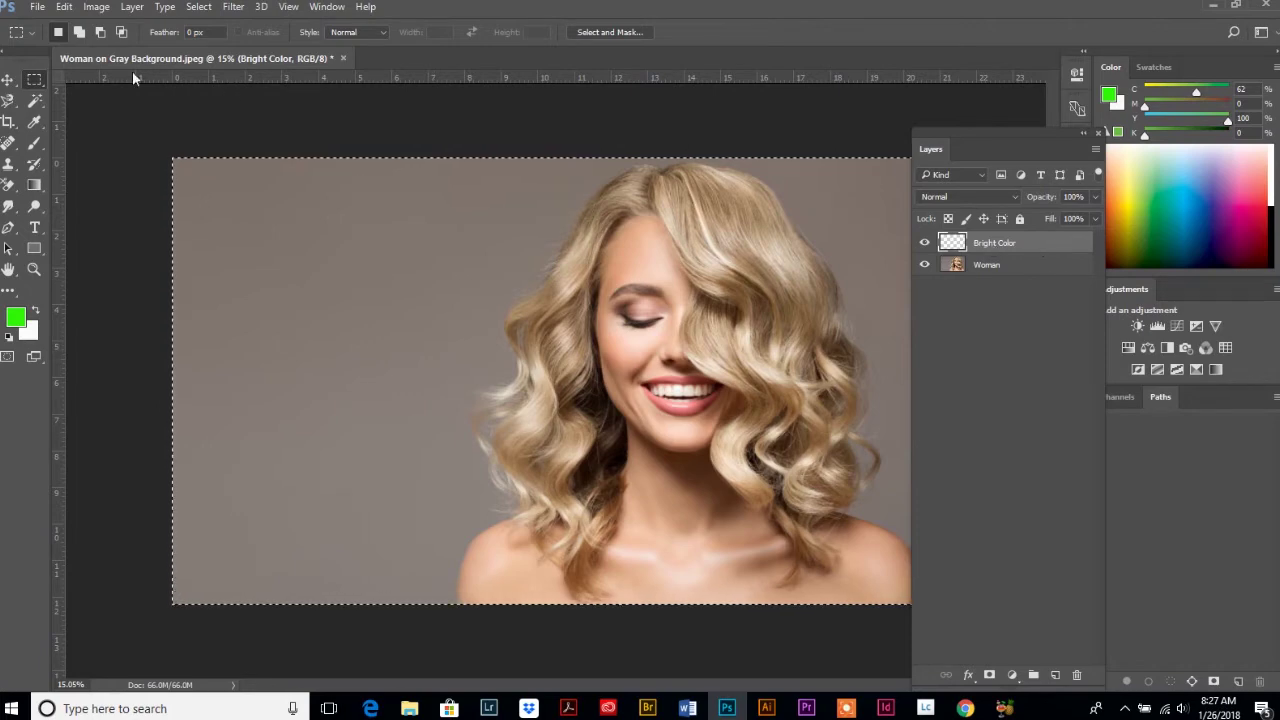
- Fill the Bright Color layer with the green foreground colour using Edit > Fill
{"action": "left_click", "coordinate": [63, 7]}
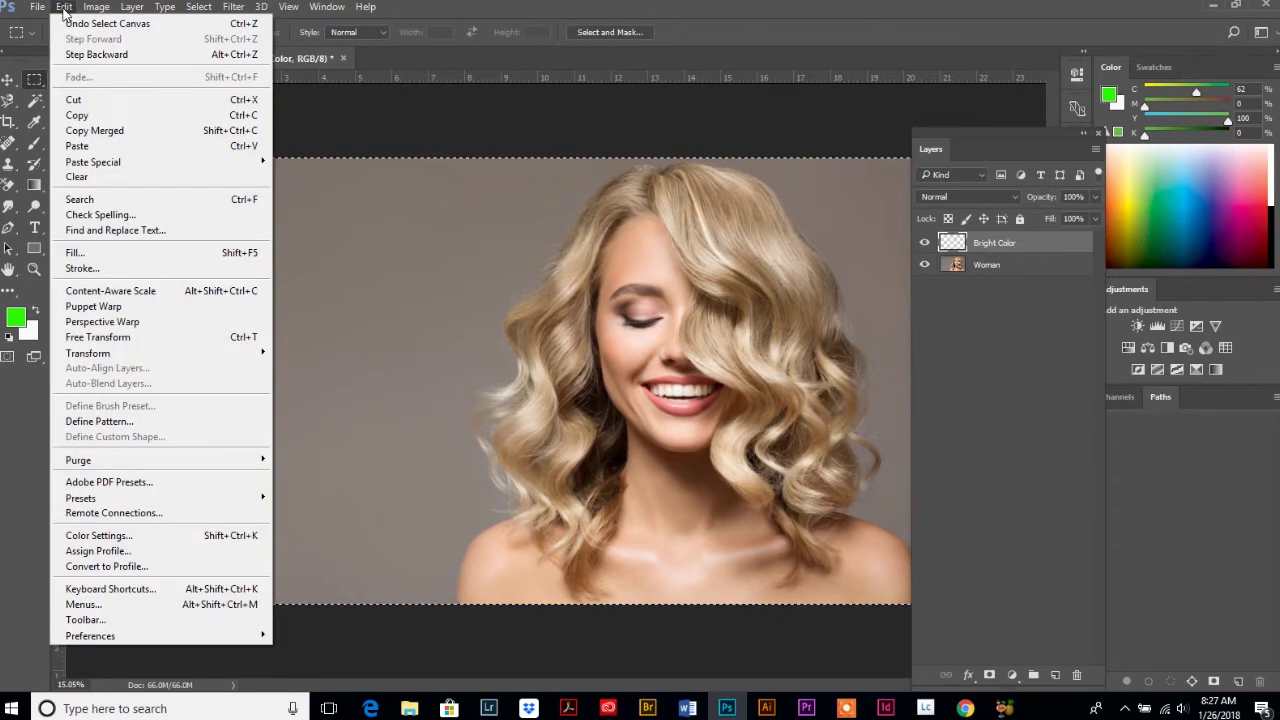
{"action": "left_click", "coordinate": [85, 251]}
{"action": "left_click", "coordinate": [671, 418]}
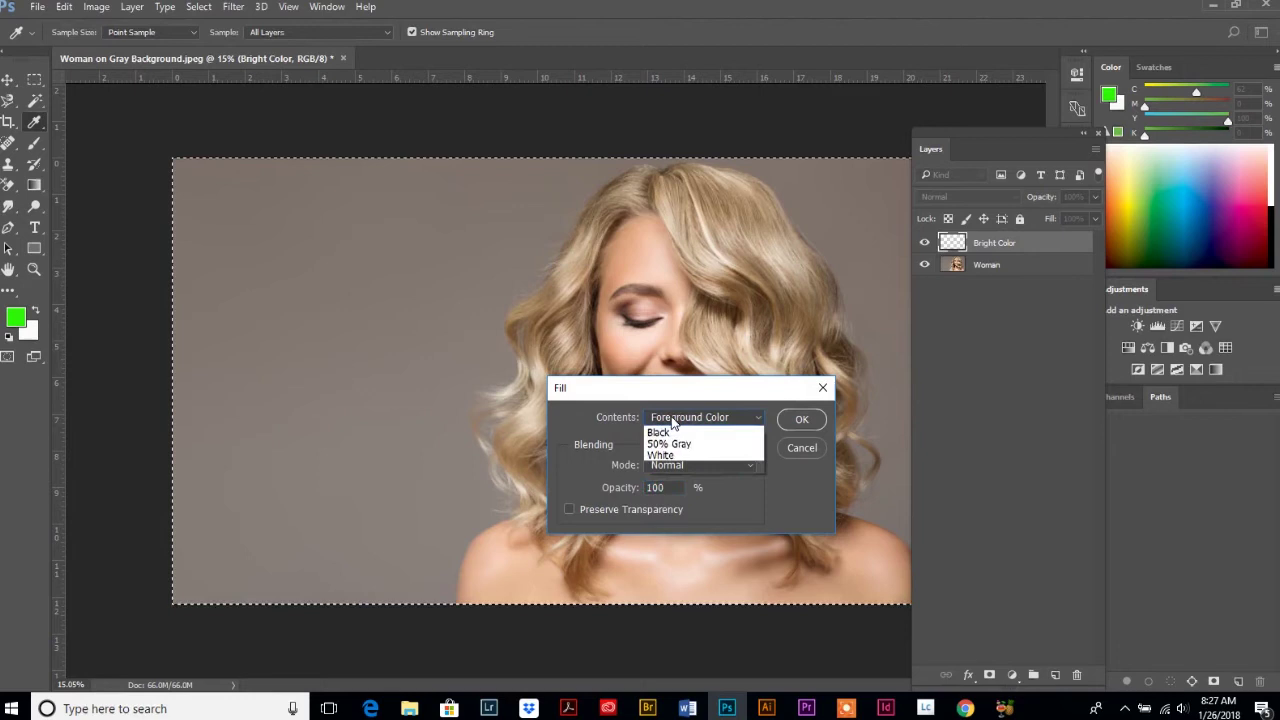
{"action": "left_click", "coordinate": [671, 418]}
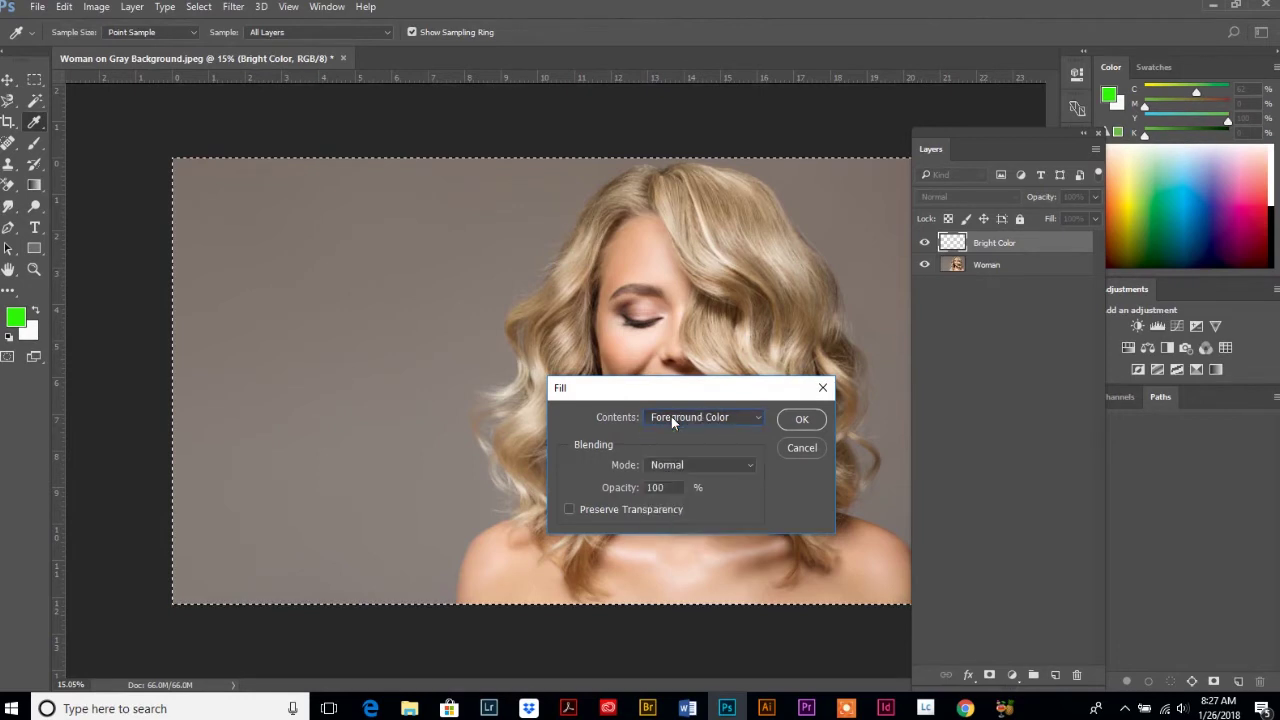
{"action": "left_click", "coordinate": [800, 421]}
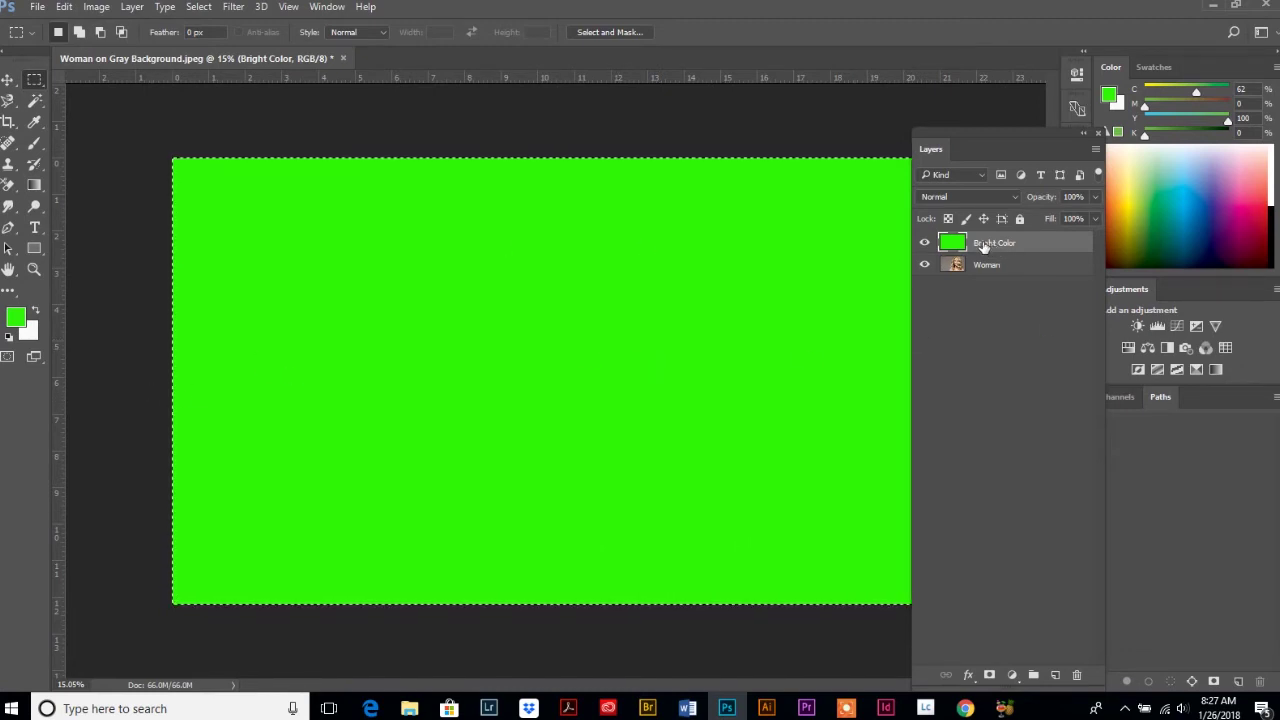
- Move Bright Color beneath the Woman layer and deselect the canvas with Ctrl+D
{"action": "left_click_drag", "start_coordinate": [983, 246], "coordinate": [985, 290]}
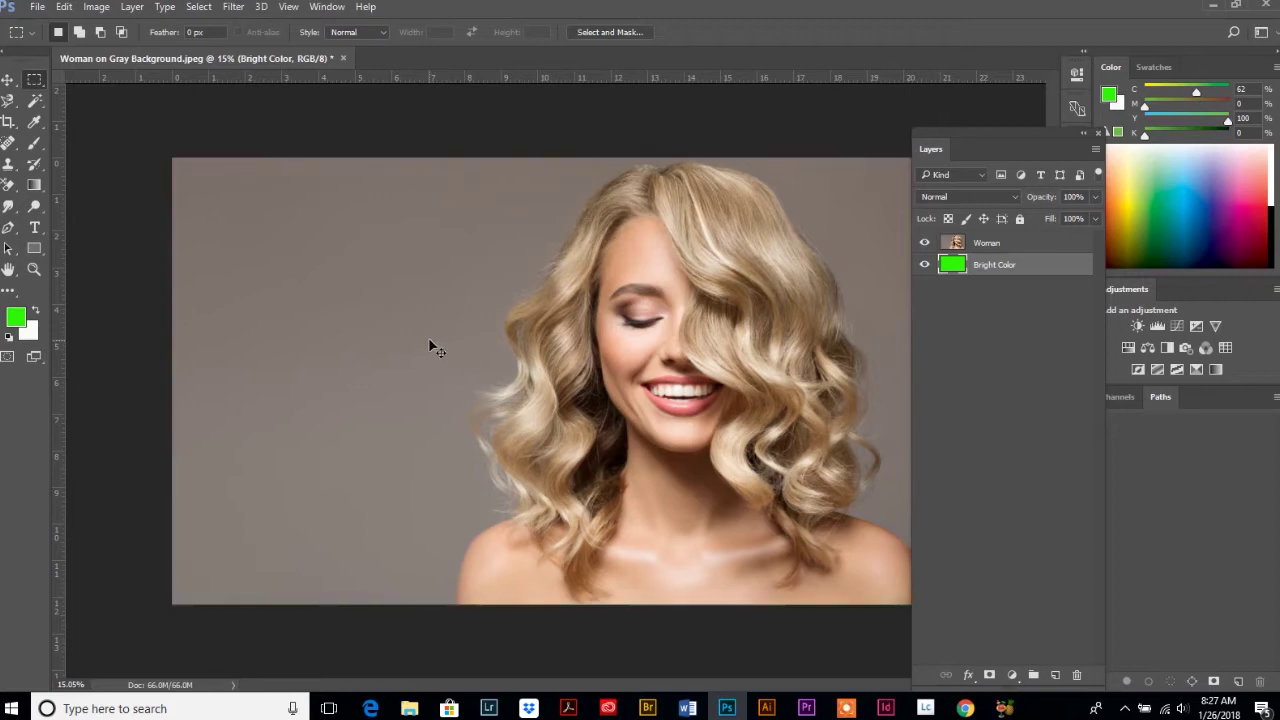
{"action": "key", "text": "ctrl+d"}
- Reselect the Background Eraser and set its sampling to Once
{"action": "left_click", "coordinate": [8, 188]}
{"action": "left_click", "coordinate": [58, 204]}
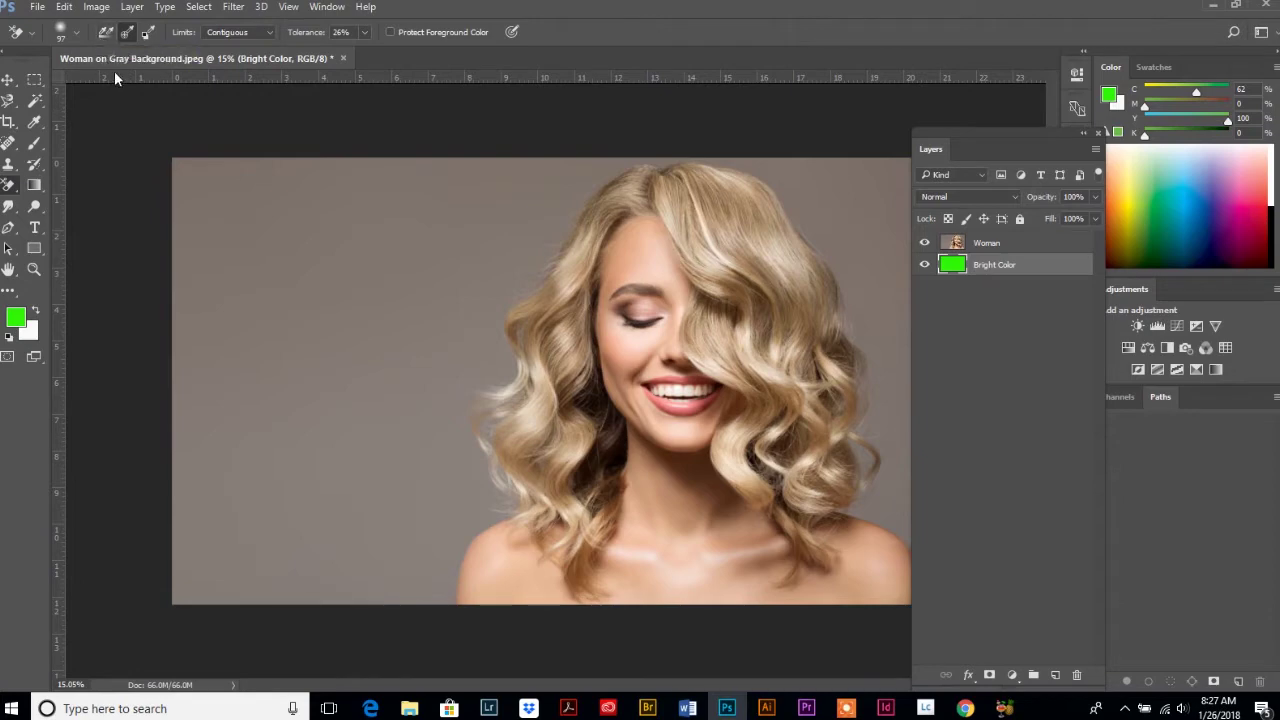
{"action": "left_click", "coordinate": [126, 33]}
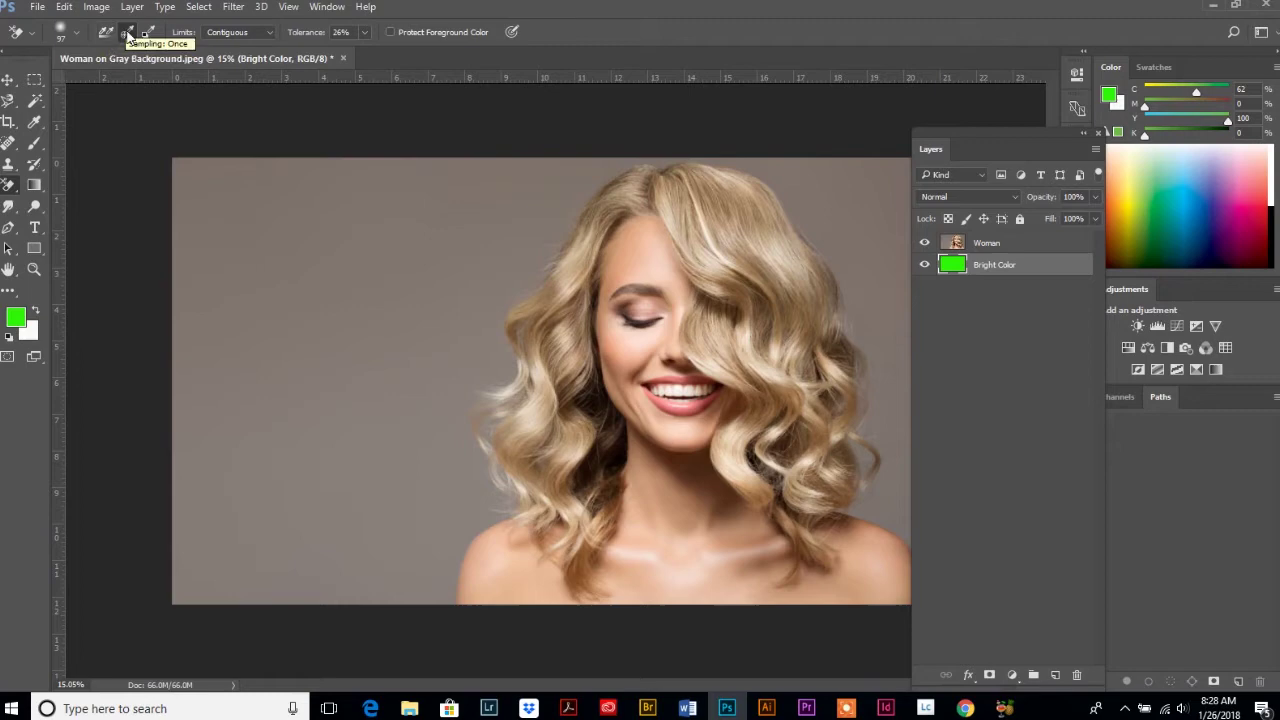
{"action": "left_click", "coordinate": [128, 34]}
- Keep eraser limits on Contiguous and raise the tolerance from 26% to 39%
{"action": "left_click", "coordinate": [269, 33]}
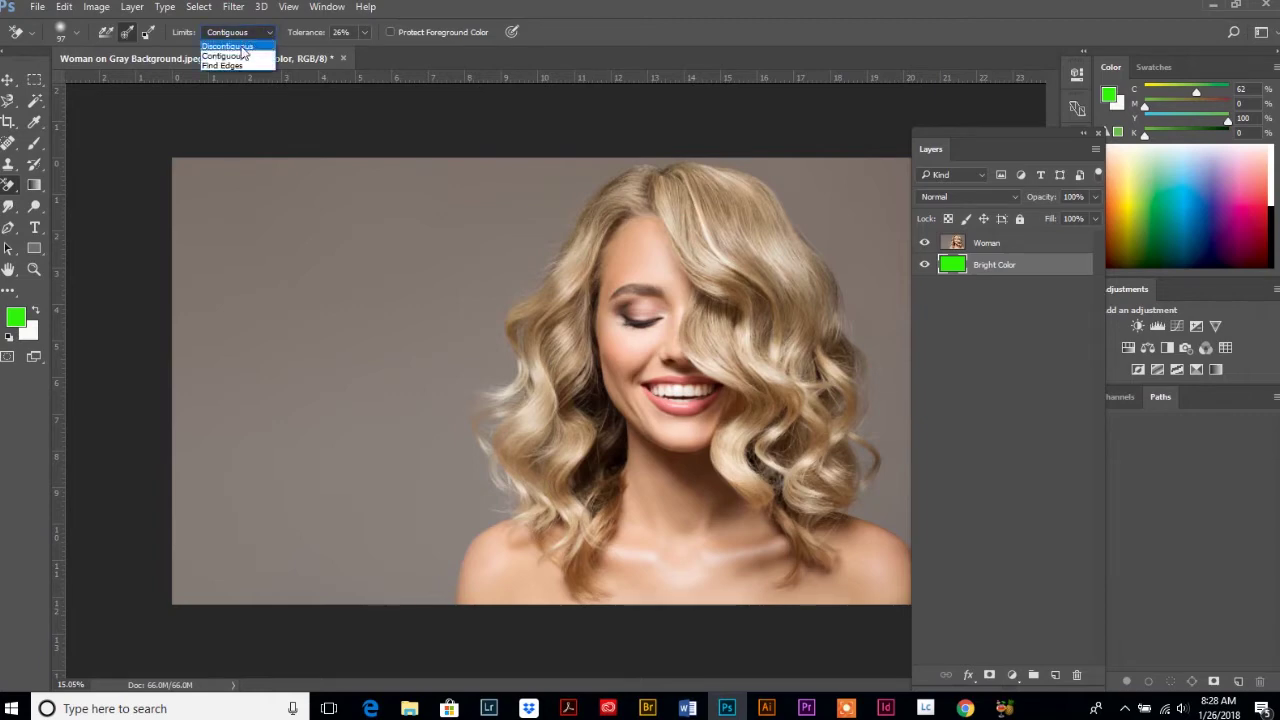
{"action": "left_click", "coordinate": [232, 56]}
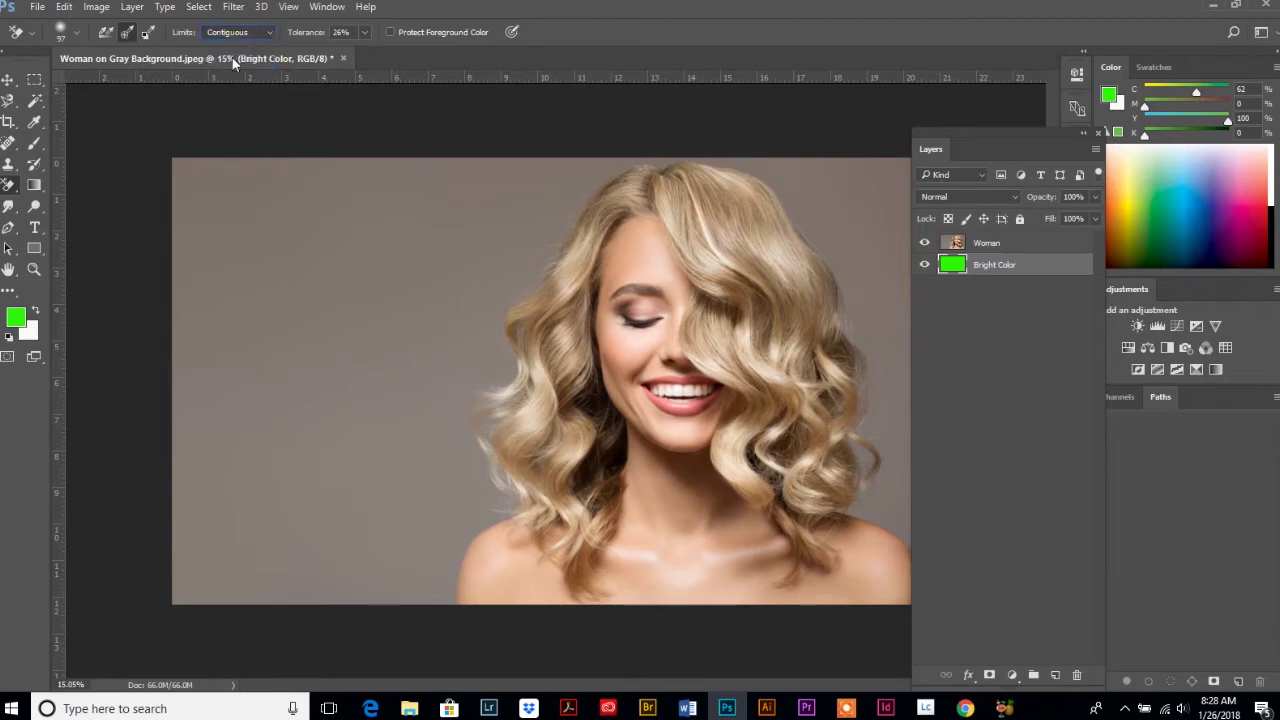
{"action": "left_click", "coordinate": [336, 33]}
{"action": "left_click", "coordinate": [364, 32]}
{"action": "left_click_drag", "start_coordinate": [366, 51], "coordinate": [400, 54]}
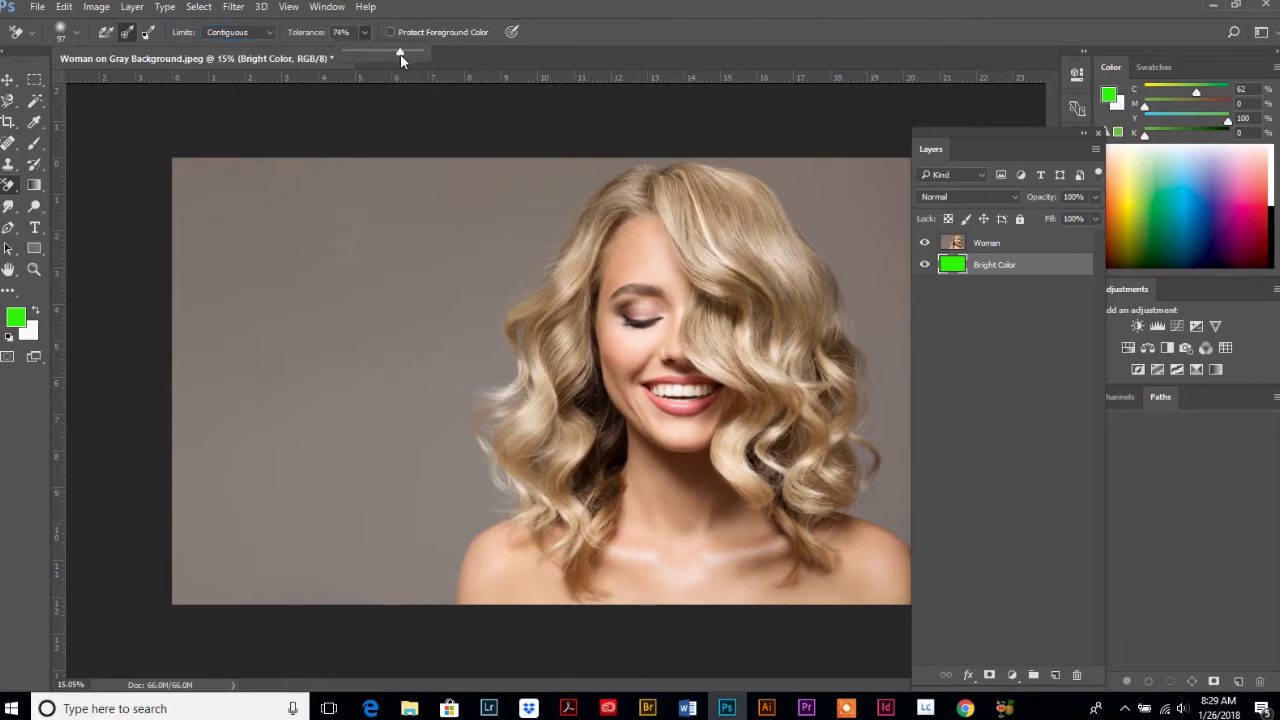
- Zoom in on the woman's hair and pan to its left edge, then return to the Background Eraser
{"action": "left_click", "coordinate": [33, 270]}
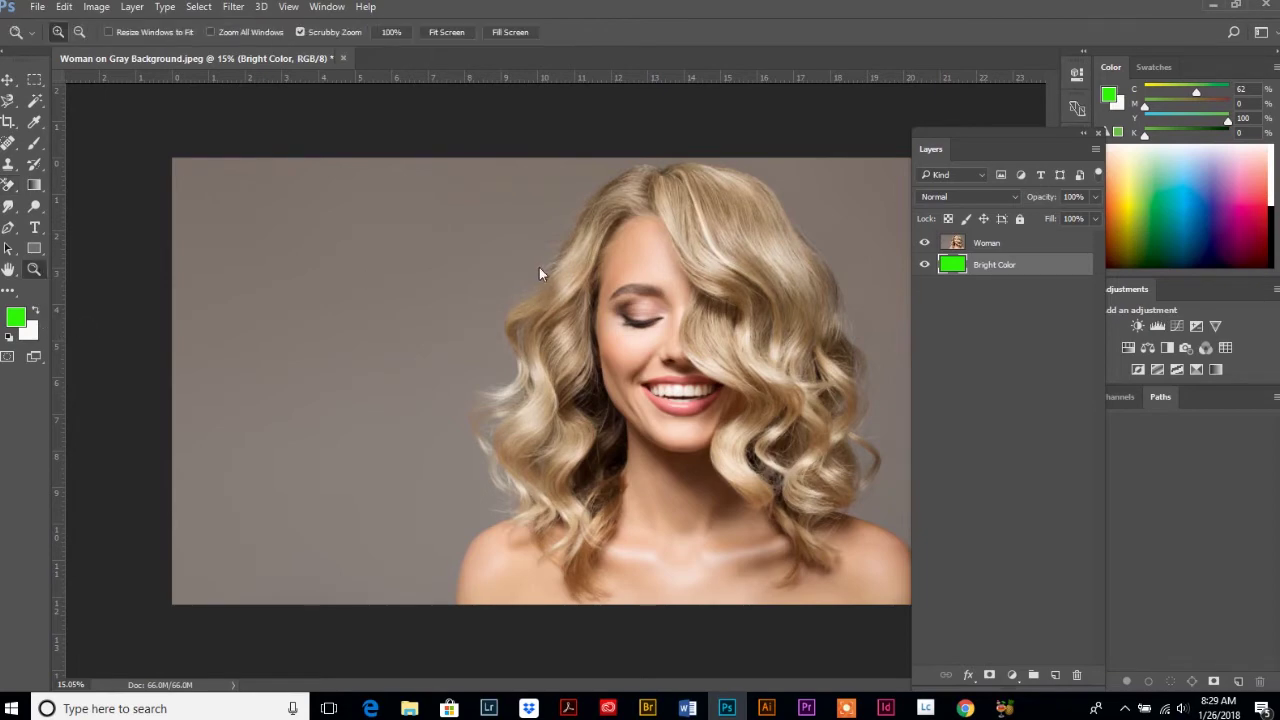
{"action": "left_click_drag", "start_coordinate": [495, 270], "coordinate": [580, 318]}
{"action": "key", "text": "h"}
{"action": "left_click_drag", "start_coordinate": [460, 290], "coordinate": [312, 281]}
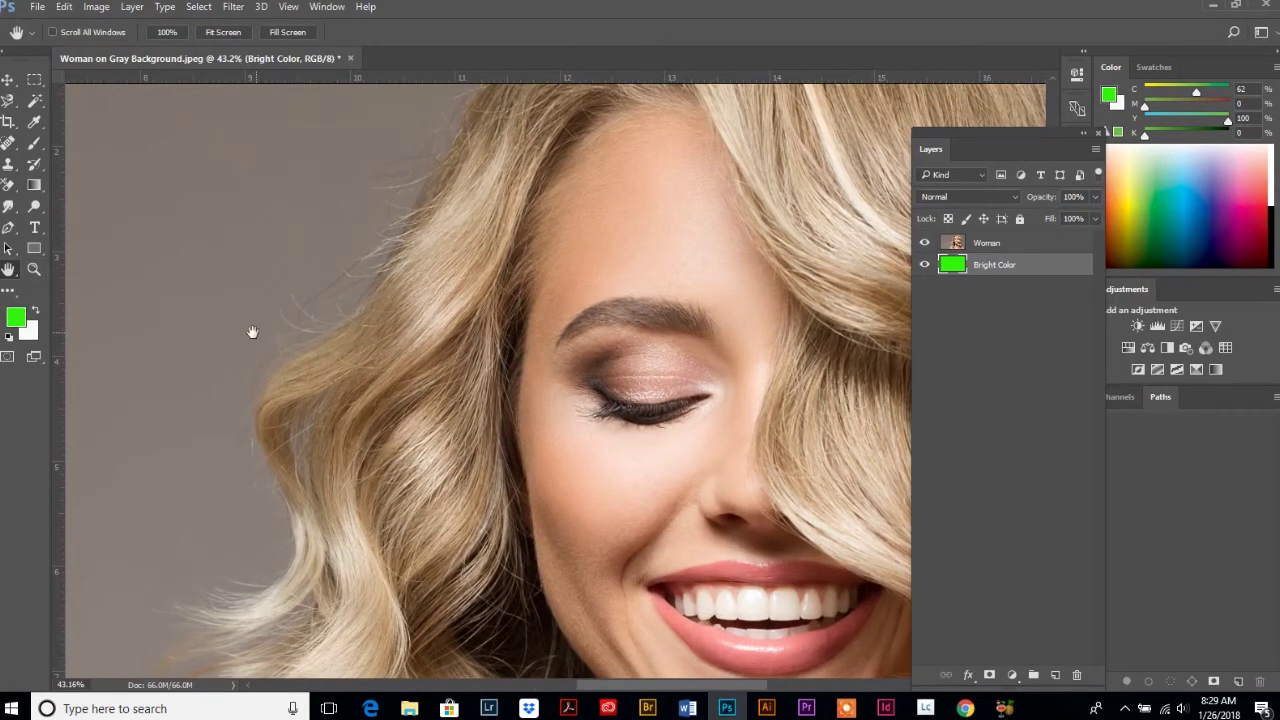
{"action": "key", "text": "shift+e"}
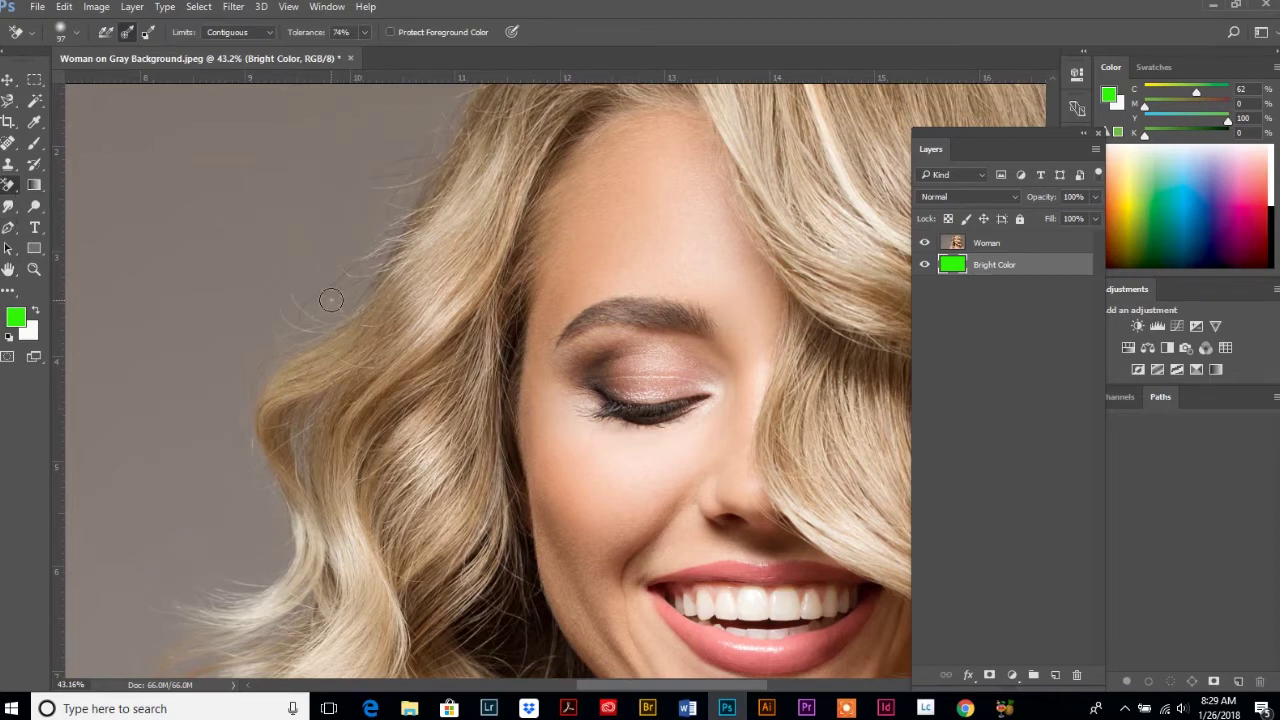
- Set the eraser brush to 160 px size with 0% hardness
{"action": "left_click", "coordinate": [65, 37]}
{"action": "left_click_drag", "start_coordinate": [86, 80], "coordinate": [116, 80]}
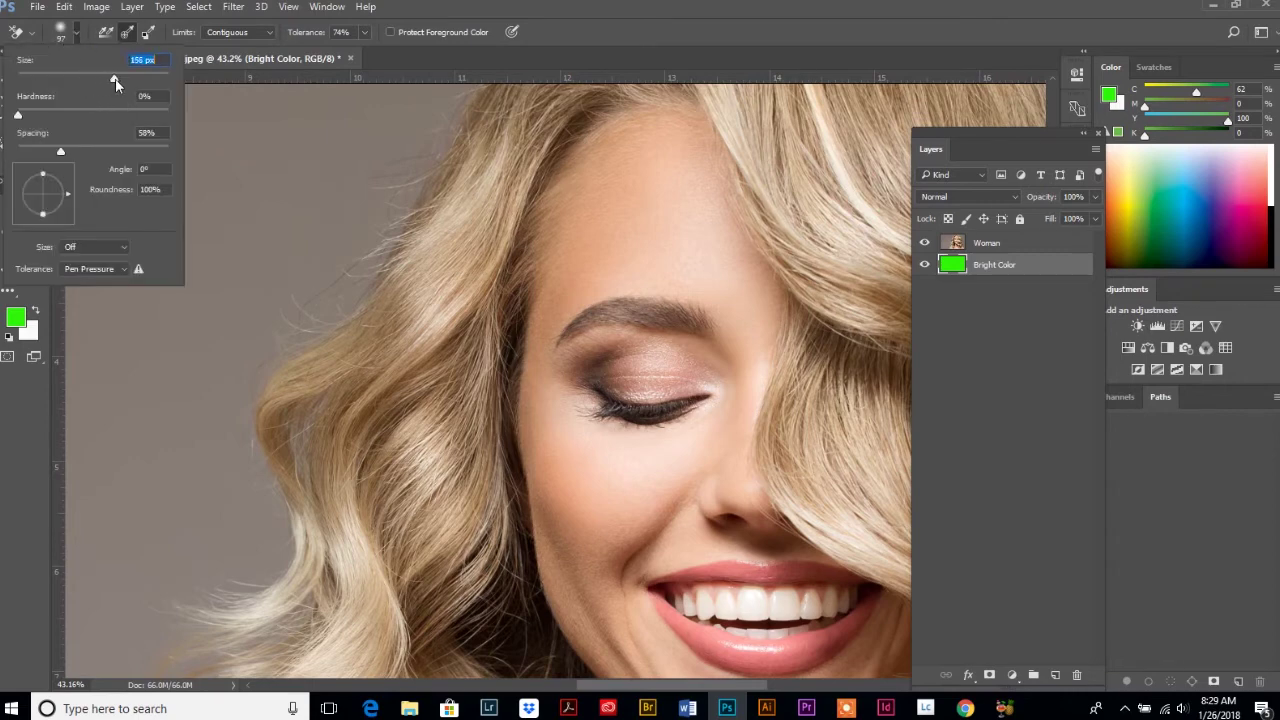
{"action": "left_click", "coordinate": [17, 117]}
{"action": "left_click", "coordinate": [264, 277]}
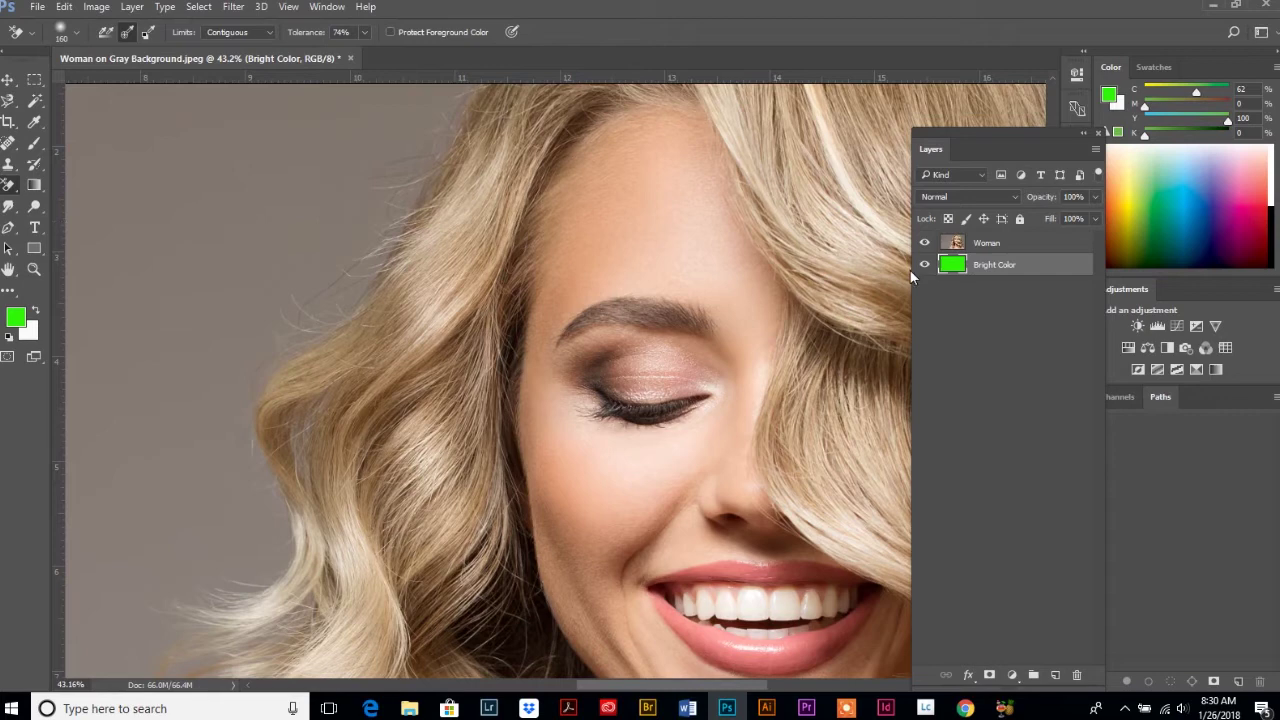
- On the Woman layer, try a first erasing stroke left of the hair and undo it
{"action": "left_click", "coordinate": [979, 246]}
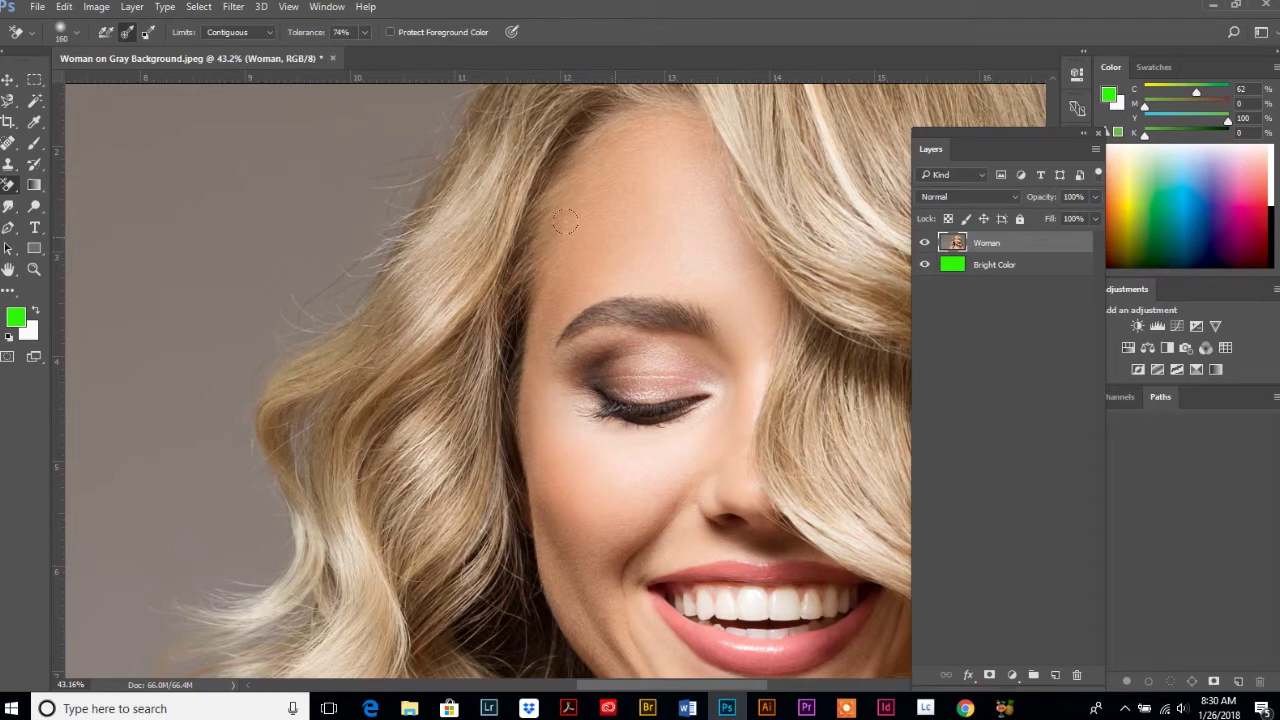
{"action": "left_click", "coordinate": [280, 203]}
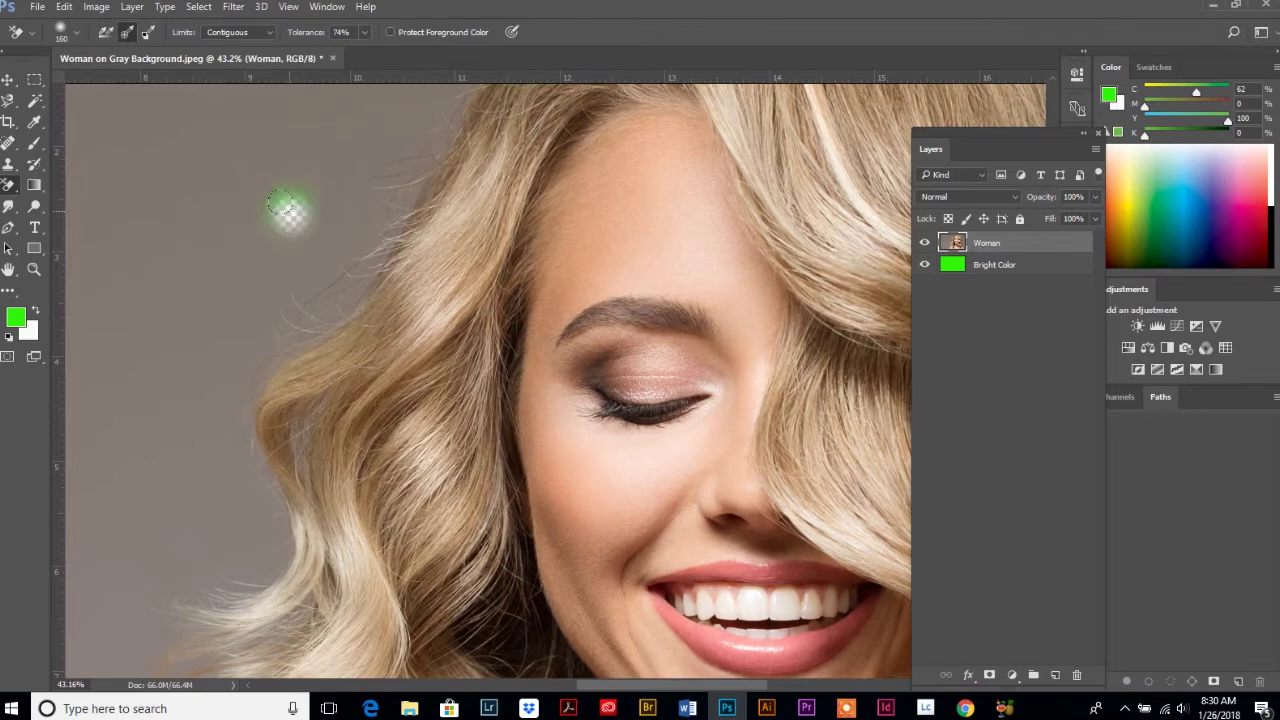
{"action": "mouse_move", "coordinate": [280, 203]}
{"action": "left_mouse_down"}
{"action": "mouse_move", "coordinate": [258, 249]}
{"action": "mouse_move", "coordinate": [329, 150]}
{"action": "mouse_move", "coordinate": [288, 256]}
{"action": "mouse_move", "coordinate": [346, 152]}
{"action": "mouse_move", "coordinate": [236, 261]}
{"action": "mouse_move", "coordinate": [250, 187]}
{"action": "mouse_move", "coordinate": [288, 195]}
{"action": "left_mouse_up"}
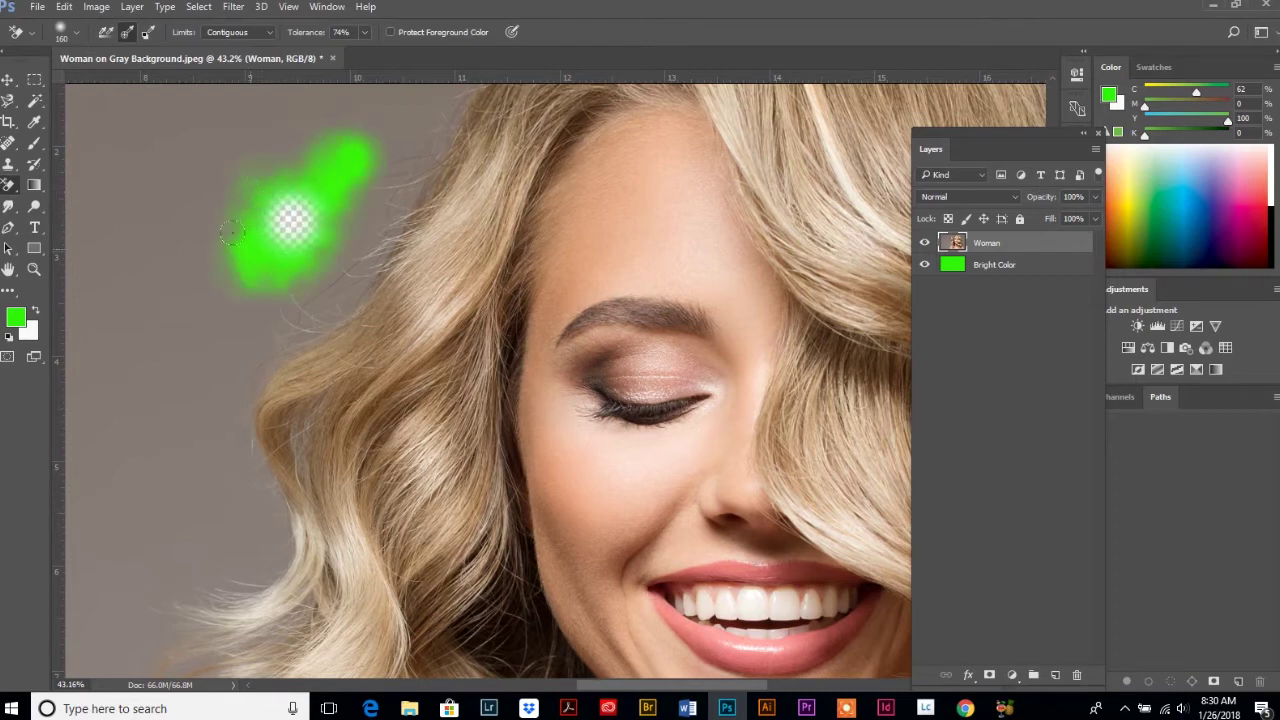
{"action": "key", "text": "ctrl+z"}
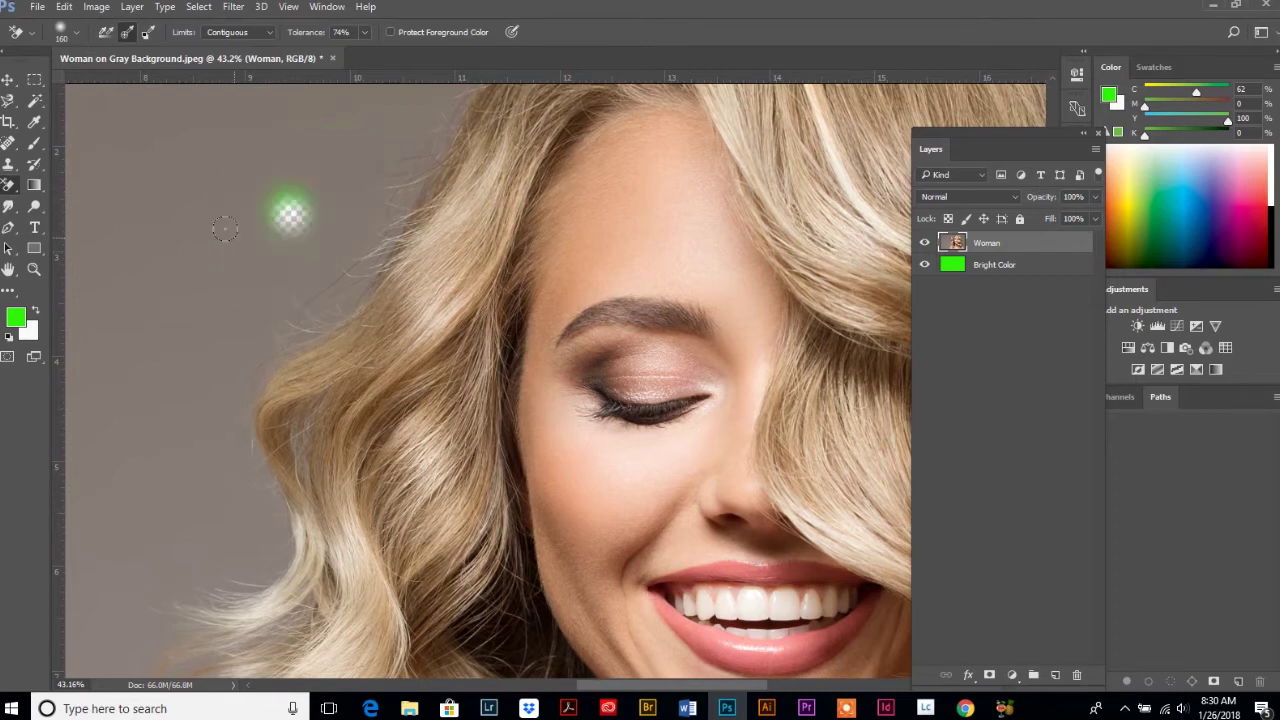
{"action": "left_click", "coordinate": [999, 270]}
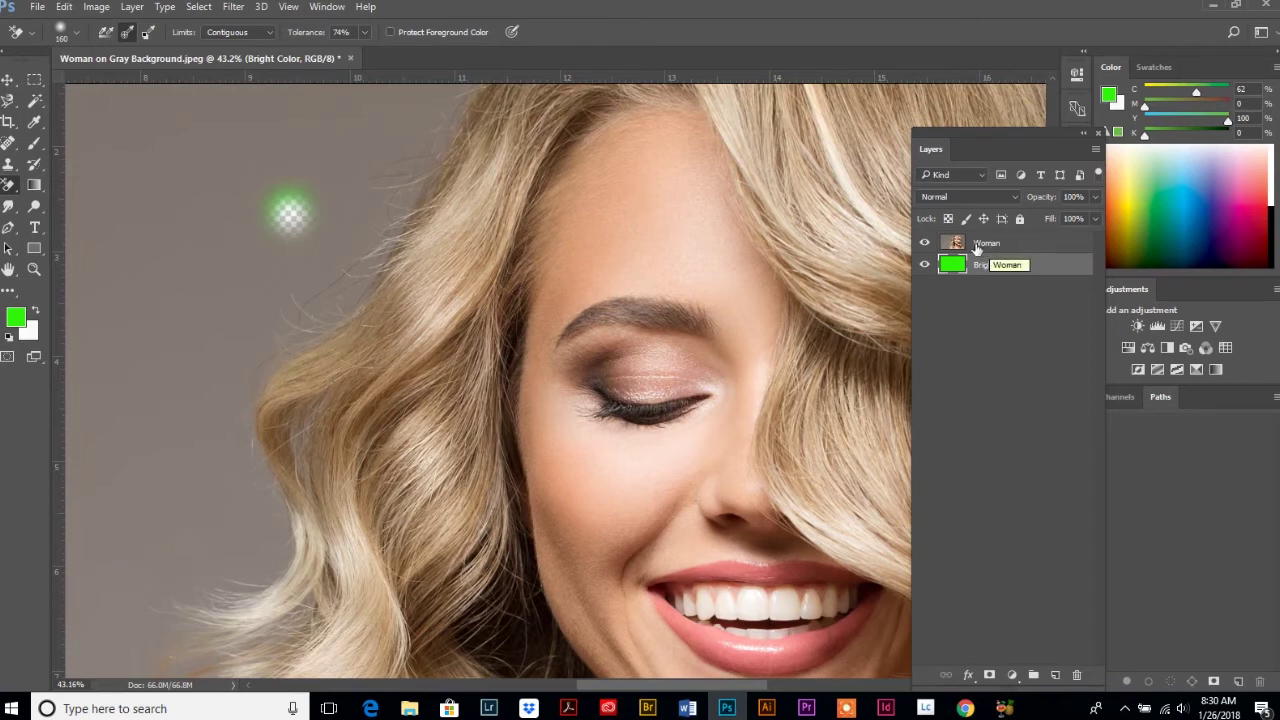
{"action": "left_click", "coordinate": [982, 245]}
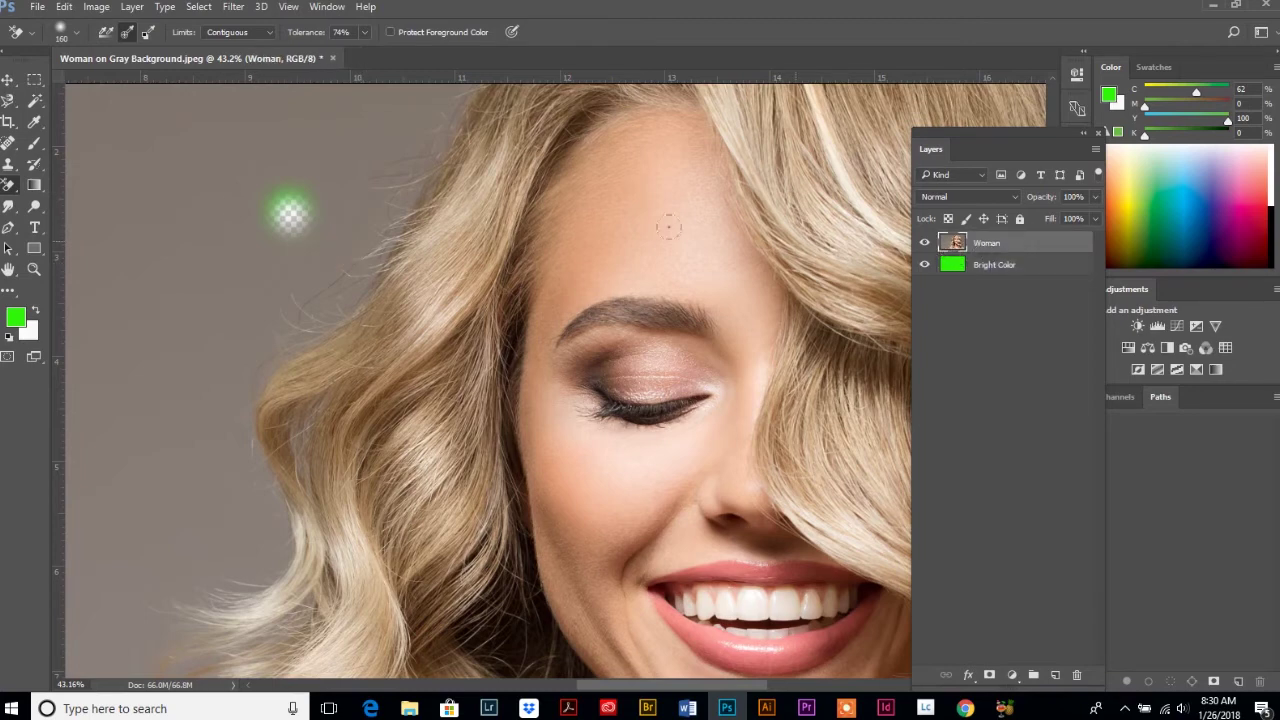
- Erase the gray background in strips along the left side of the hair
{"action": "mouse_move", "coordinate": [285, 168]}
{"action": "left_mouse_down"}
{"action": "mouse_move", "coordinate": [230, 259]}
{"action": "mouse_move", "coordinate": [335, 155]}
{"action": "left_mouse_up"}
{"action": "left_click_drag", "start_coordinate": [266, 218], "coordinate": [238, 310]}
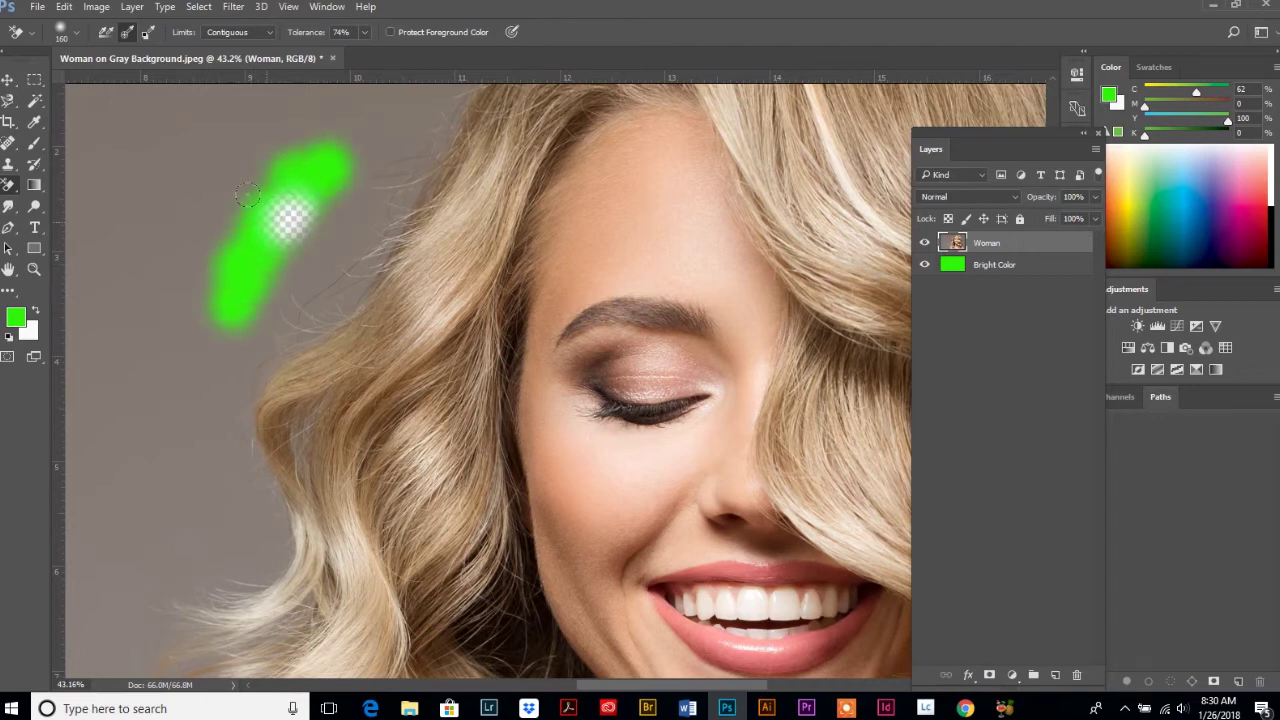
{"action": "mouse_move", "coordinate": [240, 190]}
{"action": "left_mouse_down"}
{"action": "mouse_move", "coordinate": [190, 225]}
{"action": "mouse_move", "coordinate": [131, 294]}
{"action": "mouse_move", "coordinate": [237, 191]}
{"action": "mouse_move", "coordinate": [164, 283]}
{"action": "mouse_move", "coordinate": [233, 198]}
{"action": "mouse_move", "coordinate": [181, 265]}
{"action": "mouse_move", "coordinate": [299, 193]}
{"action": "mouse_move", "coordinate": [166, 313]}
{"action": "mouse_move", "coordinate": [222, 290]}
{"action": "left_mouse_up"}
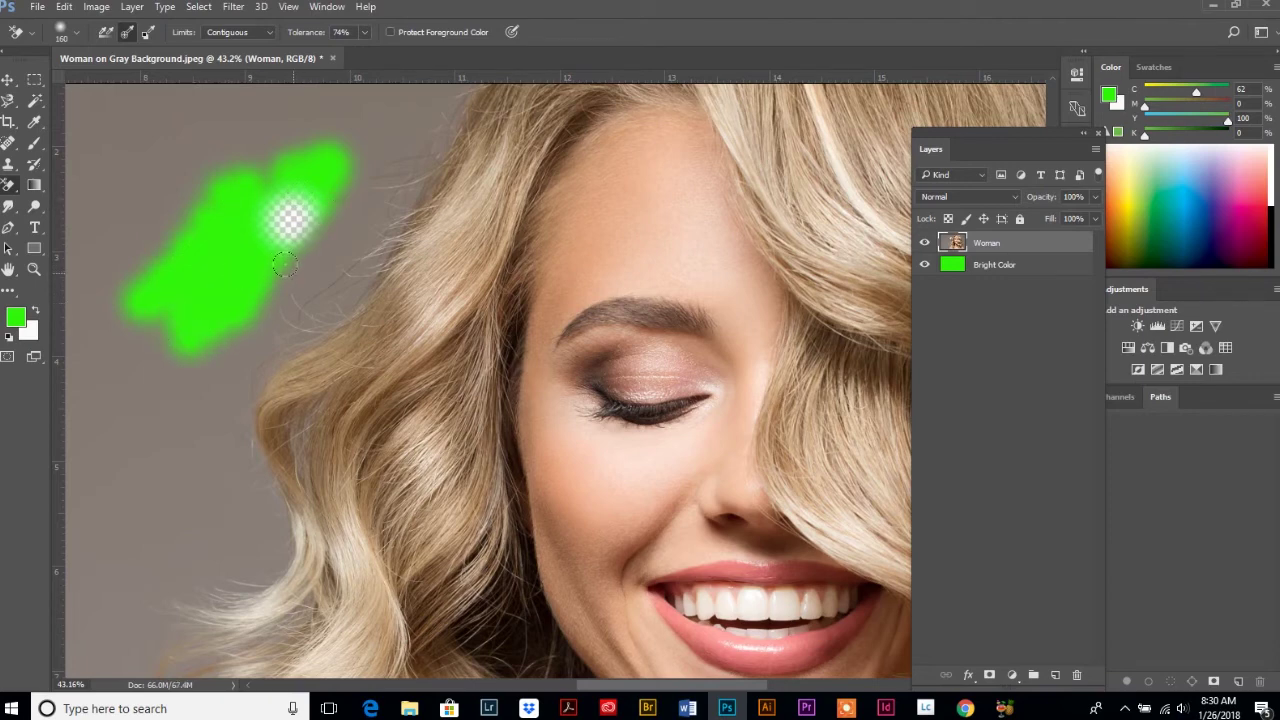
{"action": "mouse_move", "coordinate": [285, 264]}
{"action": "left_mouse_down"}
{"action": "mouse_move", "coordinate": [300, 282]}
{"action": "mouse_move", "coordinate": [363, 187]}
{"action": "mouse_move", "coordinate": [420, 150]}
{"action": "mouse_move", "coordinate": [400, 210]}
{"action": "mouse_move", "coordinate": [344, 240]}
{"action": "mouse_move", "coordinate": [280, 320]}
{"action": "mouse_move", "coordinate": [240, 340]}
{"action": "mouse_move", "coordinate": [325, 300]}
{"action": "mouse_move", "coordinate": [330, 270]}
{"action": "mouse_move", "coordinate": [386, 195]}
{"action": "mouse_move", "coordinate": [336, 271]}
{"action": "mouse_move", "coordinate": [247, 361]}
{"action": "mouse_move", "coordinate": [227, 424]}
{"action": "mouse_move", "coordinate": [237, 455]}
{"action": "left_mouse_up"}
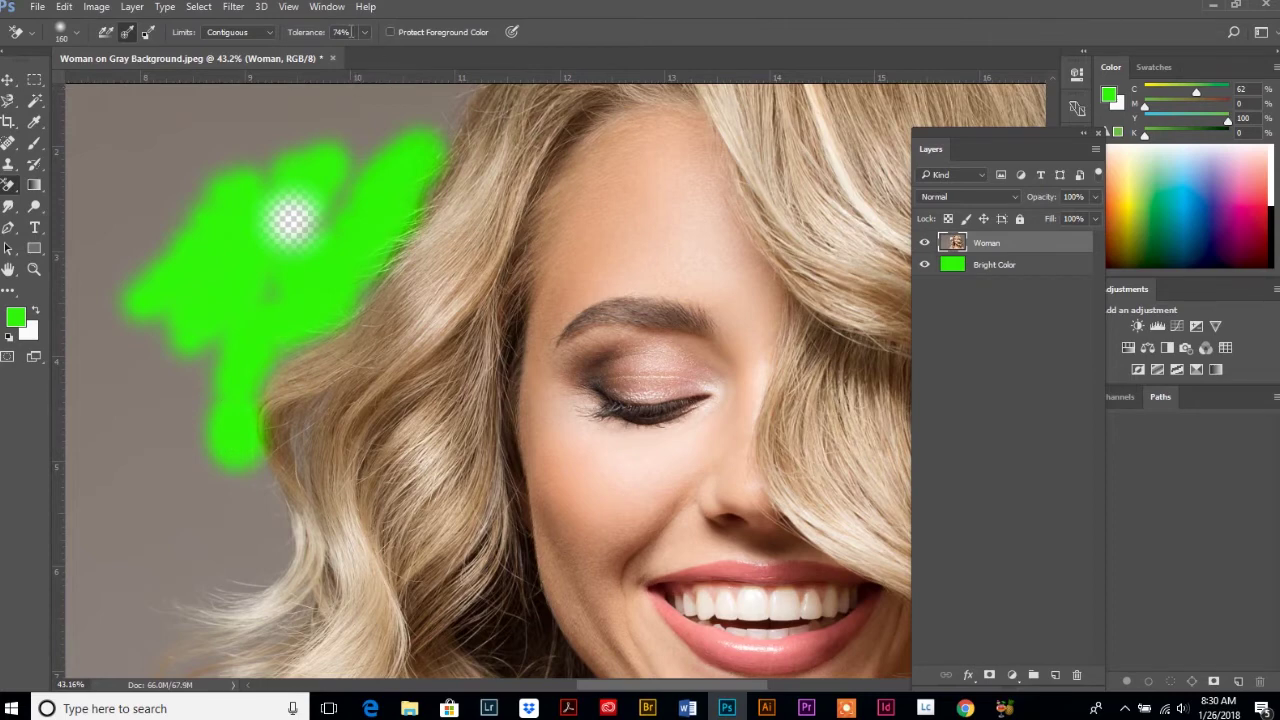
- Lower the tolerance to 50% and erase gray further down the hair's left edge
{"action": "left_click", "coordinate": [363, 32]}
{"action": "left_click_drag", "start_coordinate": [366, 52], "coordinate": [358, 52]}
{"action": "scroll", "coordinate": [260, 272], "scroll_direction": "down", "scroll_amount": 4}
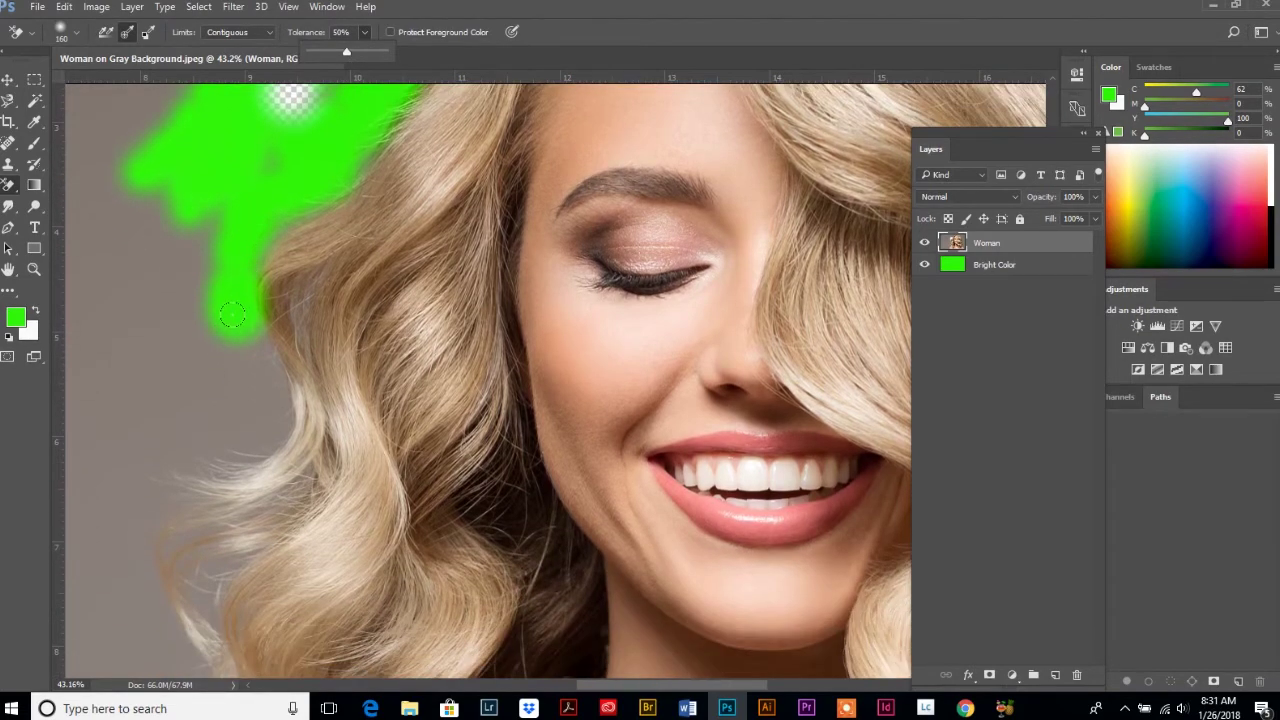
{"action": "mouse_move", "coordinate": [229, 322]}
{"action": "left_mouse_down"}
{"action": "mouse_move", "coordinate": [251, 349]}
{"action": "mouse_move", "coordinate": [221, 348]}
{"action": "mouse_move", "coordinate": [247, 341]}
{"action": "mouse_move", "coordinate": [265, 397]}
{"action": "mouse_move", "coordinate": [258, 426]}
{"action": "mouse_move", "coordinate": [236, 446]}
{"action": "mouse_move", "coordinate": [177, 452]}
{"action": "mouse_move", "coordinate": [128, 477]}
{"action": "mouse_move", "coordinate": [132, 490]}
{"action": "mouse_move", "coordinate": [162, 492]}
{"action": "mouse_move", "coordinate": [123, 528]}
{"action": "mouse_move", "coordinate": [127, 579]}
{"action": "mouse_move", "coordinate": [168, 655]}
{"action": "left_mouse_up"}
{"action": "scroll", "coordinate": [170, 550], "scroll_direction": "down", "scroll_amount": 4}
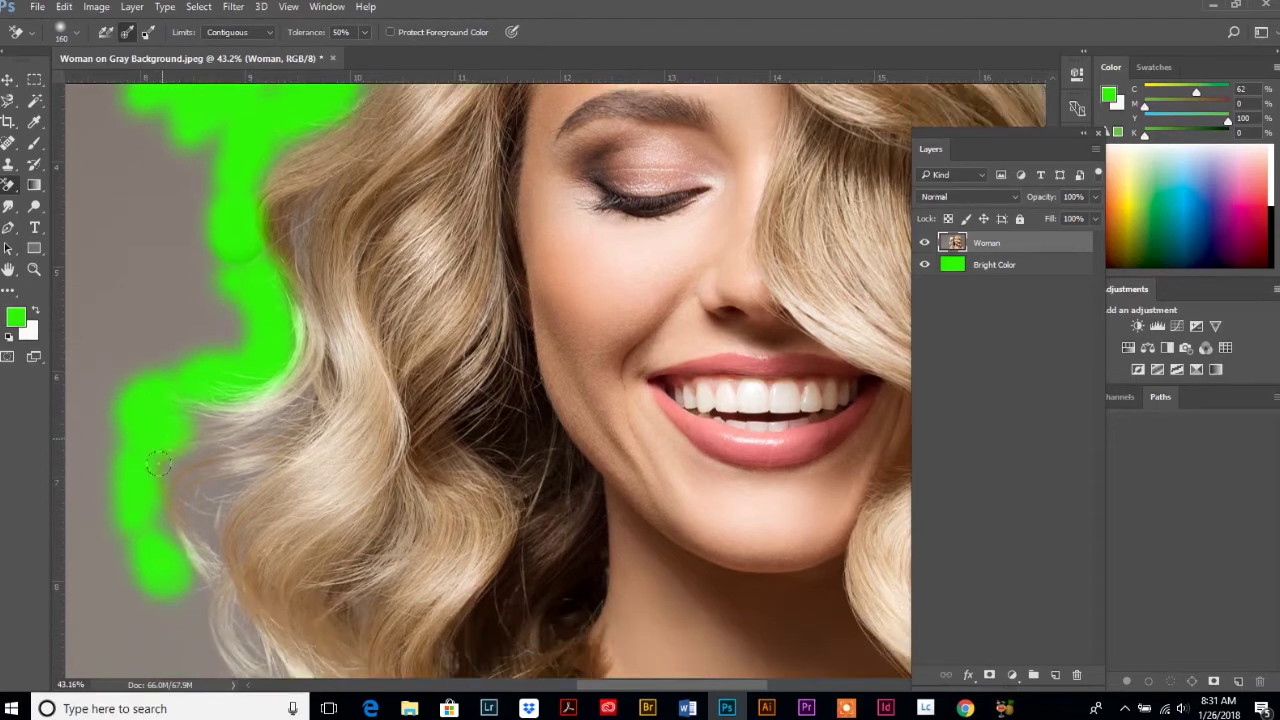
- Lower the Background Eraser tolerance to 35% and erase gray down the left hair edge
{"action": "left_click", "coordinate": [366, 31]}
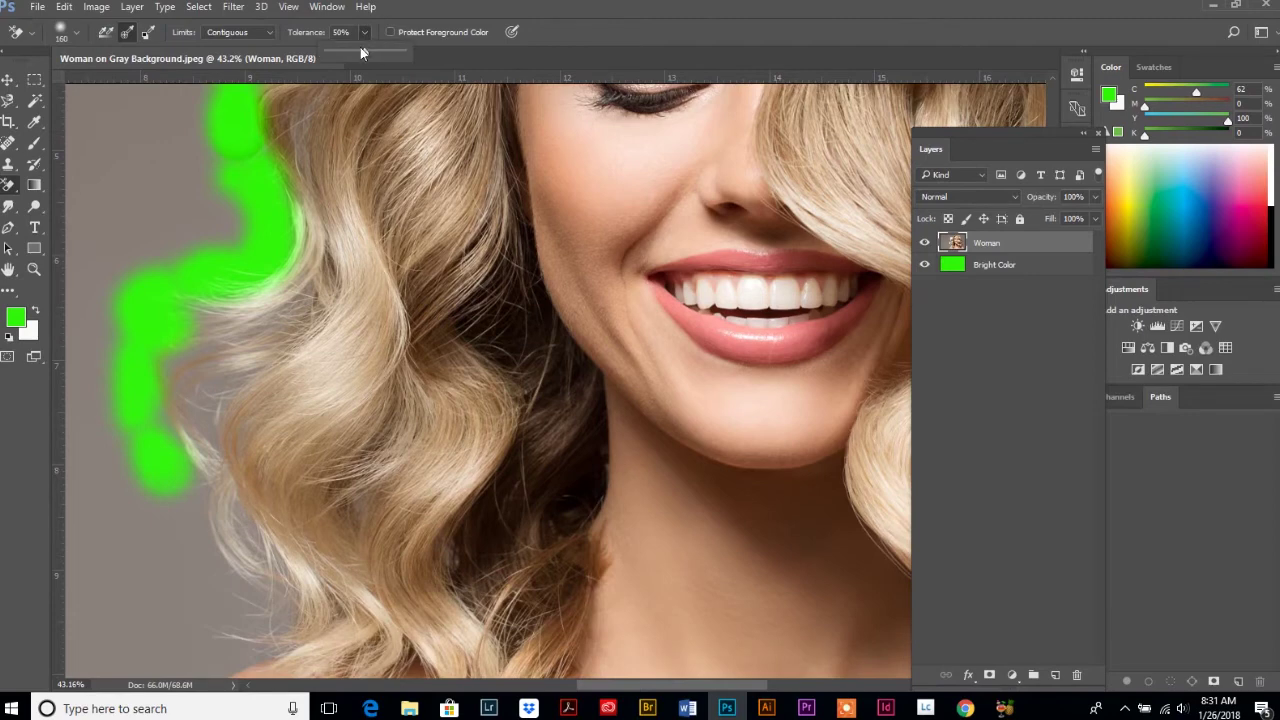
{"action": "left_click_drag", "start_coordinate": [360, 50], "coordinate": [355, 55]}
{"action": "mouse_move", "coordinate": [160, 485]}
{"action": "left_mouse_down"}
{"action": "mouse_move", "coordinate": [180, 510]}
{"action": "mouse_move", "coordinate": [162, 451]}
{"action": "left_mouse_up"}
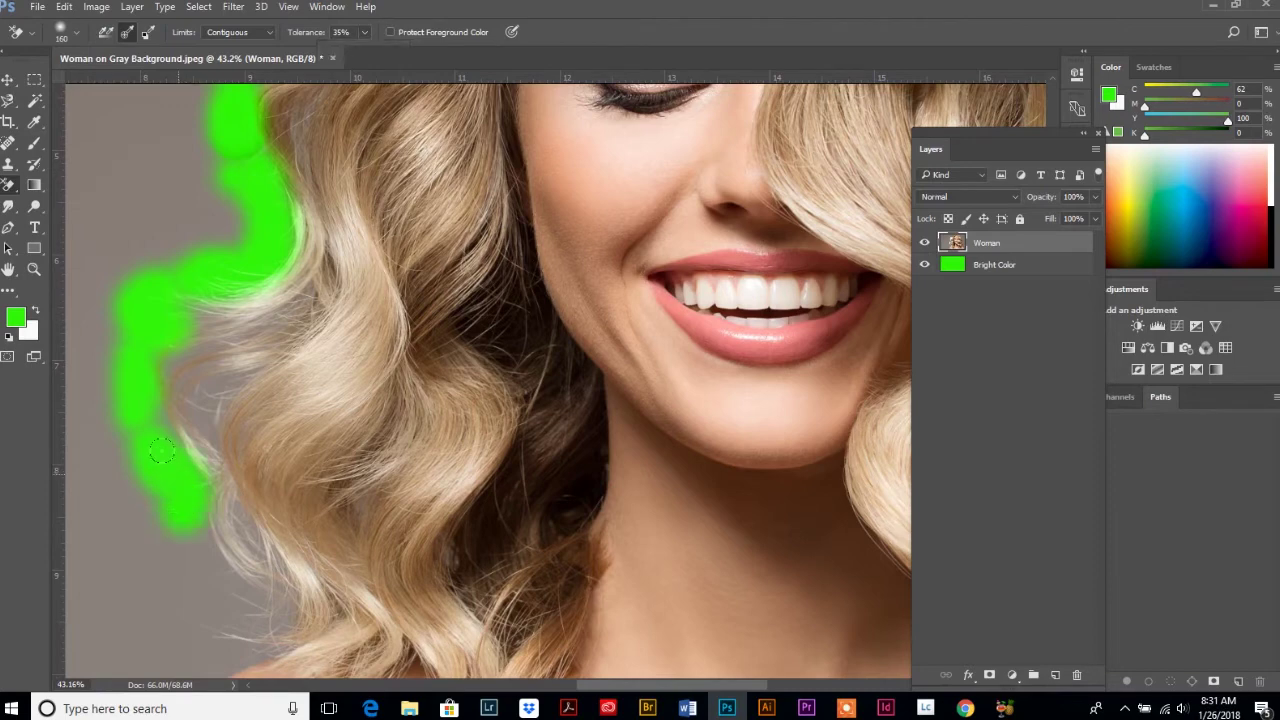
{"action": "left_click_drag", "start_coordinate": [155, 347], "coordinate": [151, 451]}
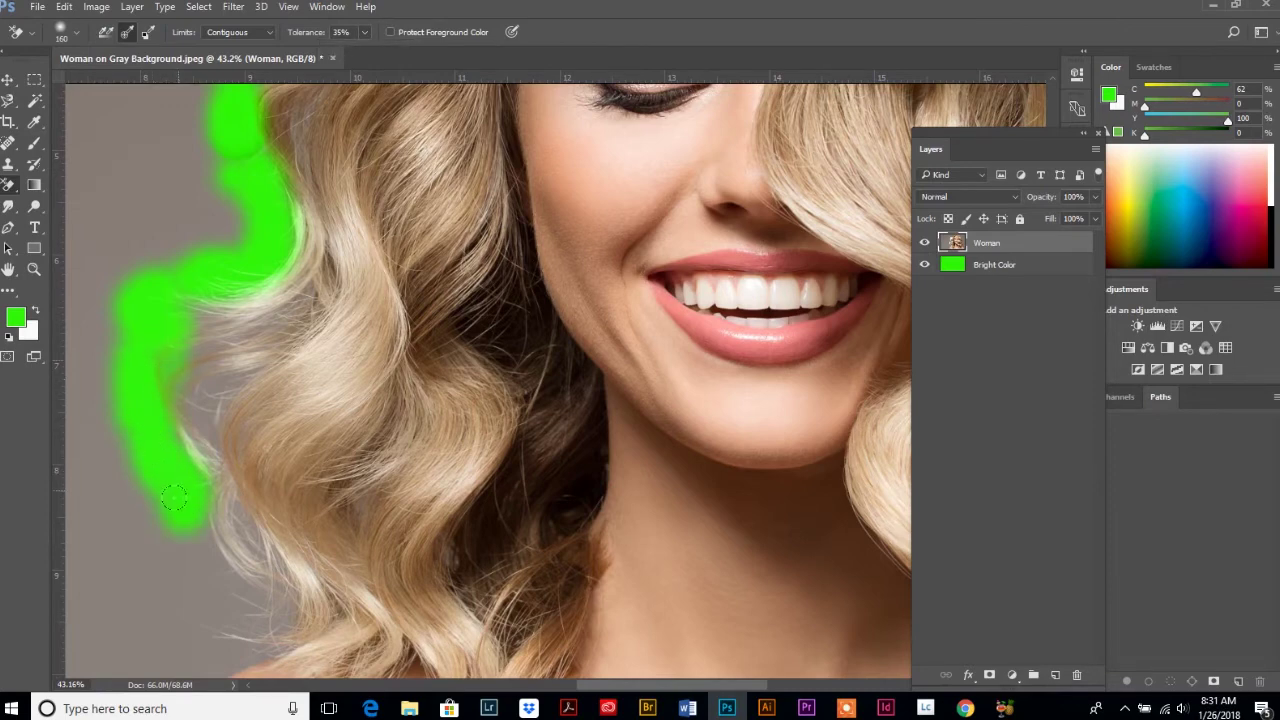
{"action": "mouse_move", "coordinate": [174, 497]}
{"action": "left_mouse_down"}
{"action": "mouse_move", "coordinate": [218, 575]}
{"action": "mouse_move", "coordinate": [245, 592]}
{"action": "left_mouse_up"}
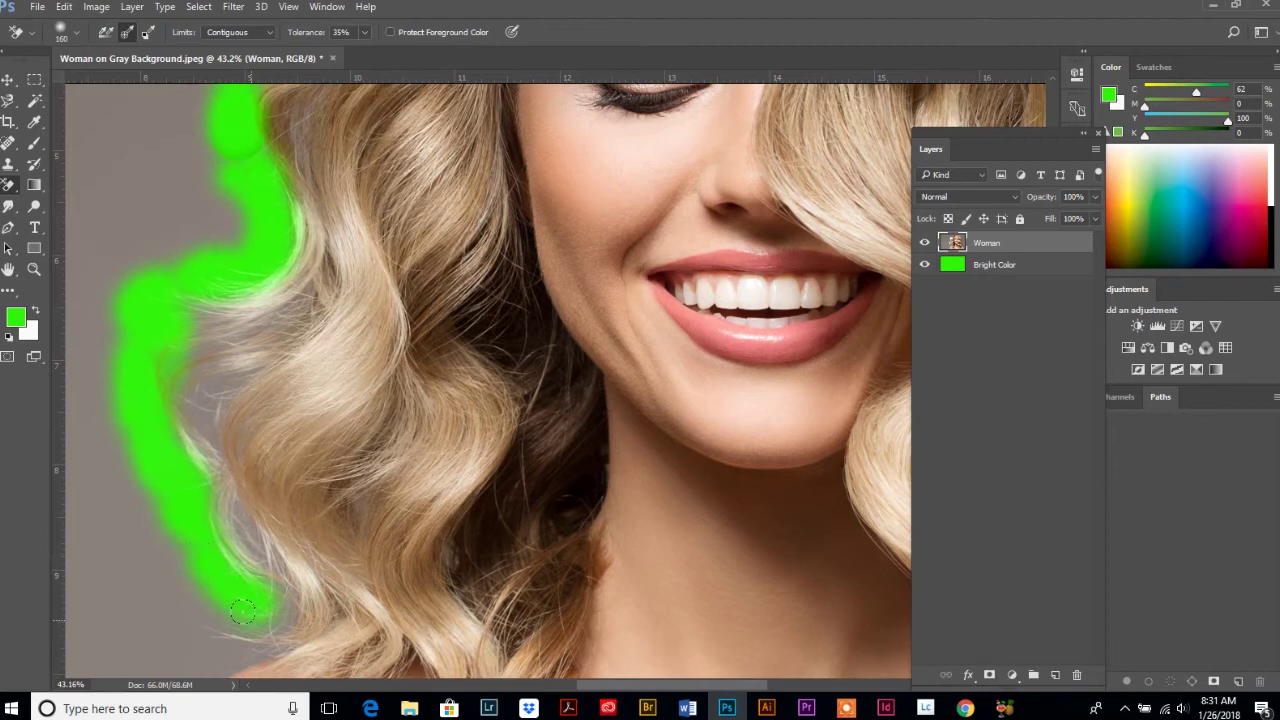
{"action": "mouse_move", "coordinate": [242, 612]}
{"action": "left_mouse_down"}
{"action": "mouse_move", "coordinate": [266, 606]}
{"action": "mouse_move", "coordinate": [250, 592]}
{"action": "mouse_move", "coordinate": [200, 622]}
{"action": "mouse_move", "coordinate": [239, 632]}
{"action": "mouse_move", "coordinate": [175, 662]}
{"action": "mouse_move", "coordinate": [195, 478]}
{"action": "left_mouse_up"}
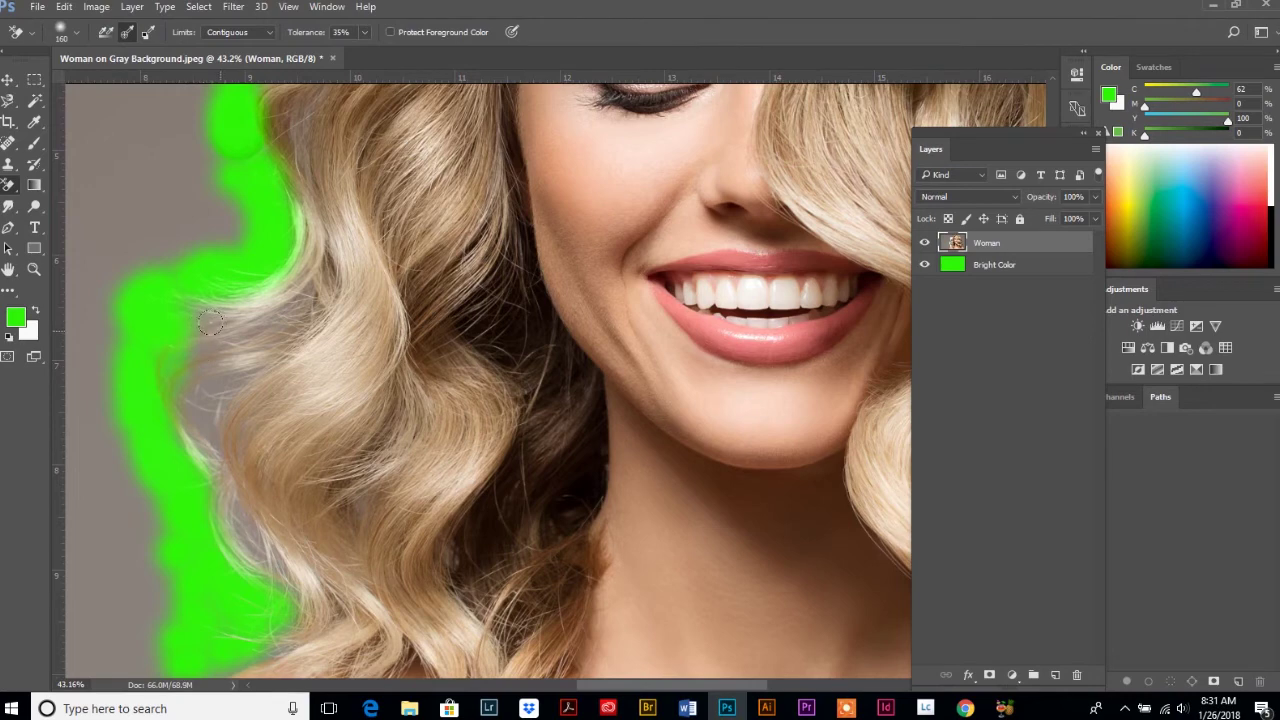
- Clear gray between the hair strands and along the left shoulder edge
{"action": "mouse_move", "coordinate": [189, 342]}
{"action": "left_mouse_down"}
{"action": "mouse_move", "coordinate": [284, 295]}
{"action": "mouse_move", "coordinate": [197, 382]}
{"action": "mouse_move", "coordinate": [177, 433]}
{"action": "mouse_move", "coordinate": [185, 296]}
{"action": "mouse_move", "coordinate": [219, 263]}
{"action": "left_mouse_up"}
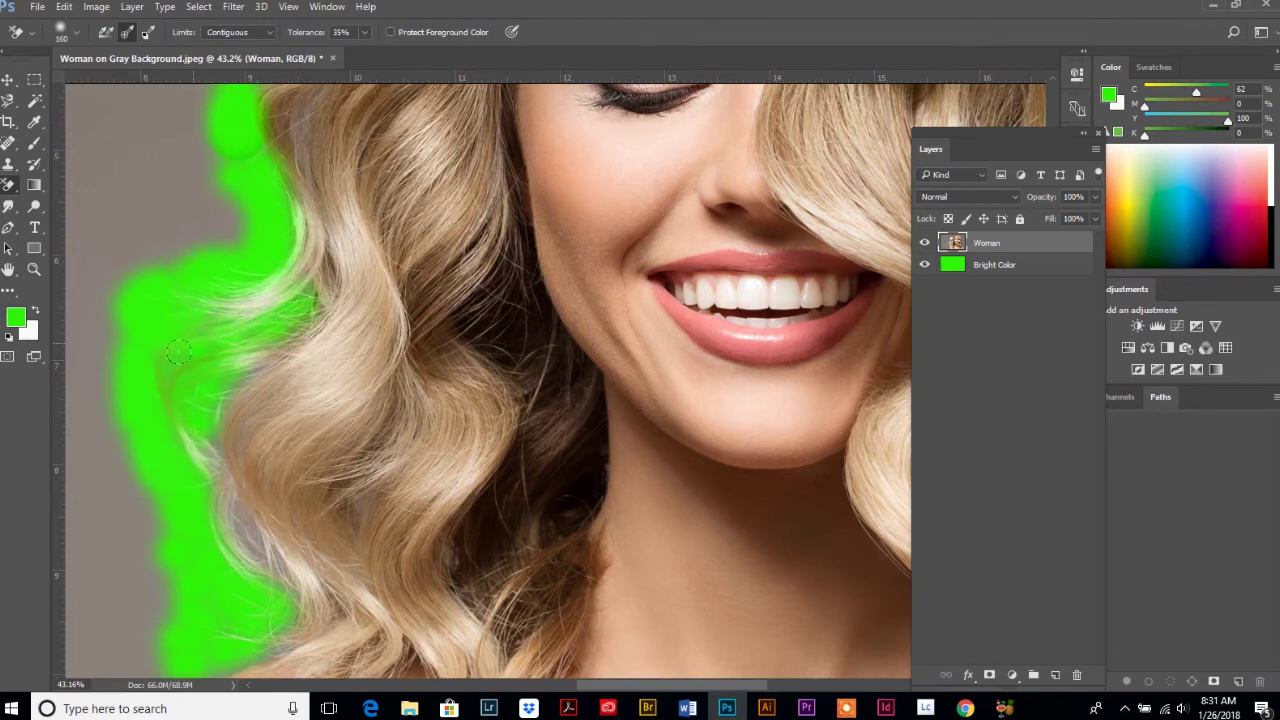
{"action": "mouse_move", "coordinate": [195, 474]}
{"action": "left_mouse_down"}
{"action": "mouse_move", "coordinate": [277, 581]}
{"action": "mouse_move", "coordinate": [259, 604]}
{"action": "mouse_move", "coordinate": [218, 387]}
{"action": "mouse_move", "coordinate": [301, 308]}
{"action": "left_mouse_up"}
{"action": "scroll", "coordinate": [279, 402], "scroll_direction": "down", "scroll_amount": 5}
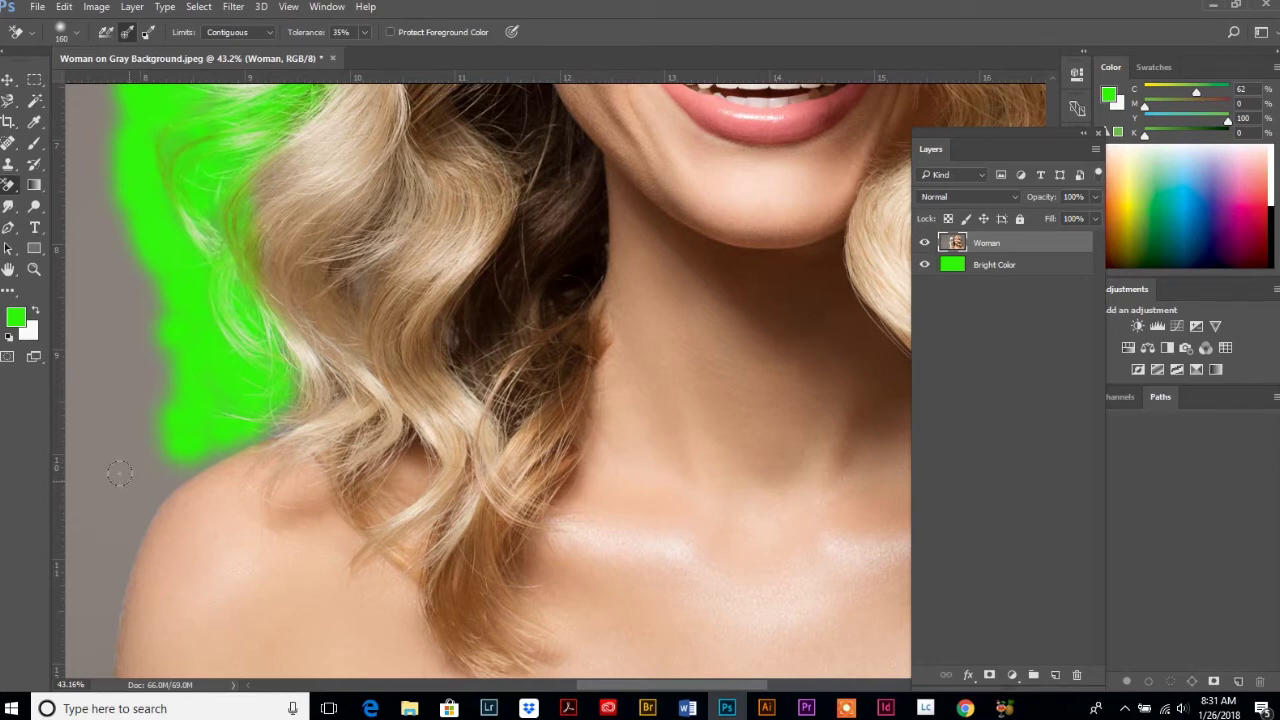
{"action": "mouse_move", "coordinate": [119, 473]}
{"action": "left_mouse_down"}
{"action": "mouse_move", "coordinate": [247, 414]}
{"action": "mouse_move", "coordinate": [216, 415]}
{"action": "left_mouse_up"}
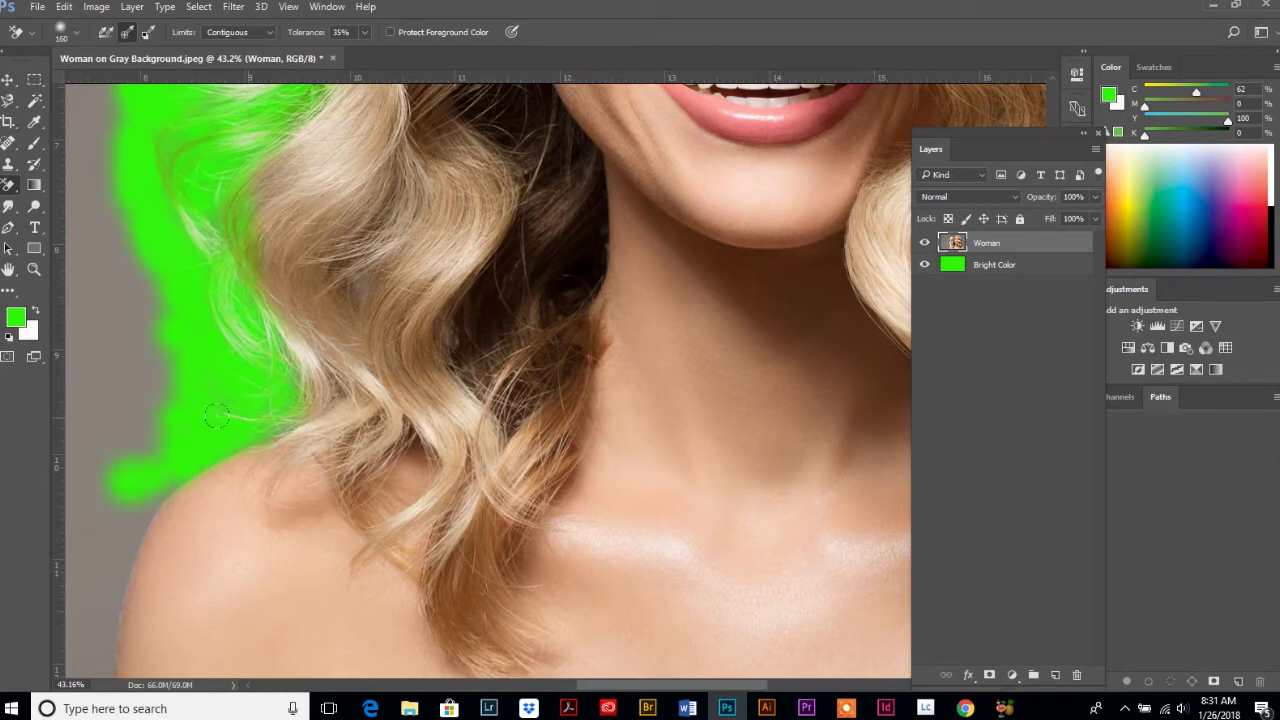
{"action": "mouse_move", "coordinate": [141, 474]}
{"action": "left_mouse_down"}
{"action": "mouse_move", "coordinate": [90, 645]}
{"action": "mouse_move", "coordinate": [104, 567]}
{"action": "left_mouse_up"}
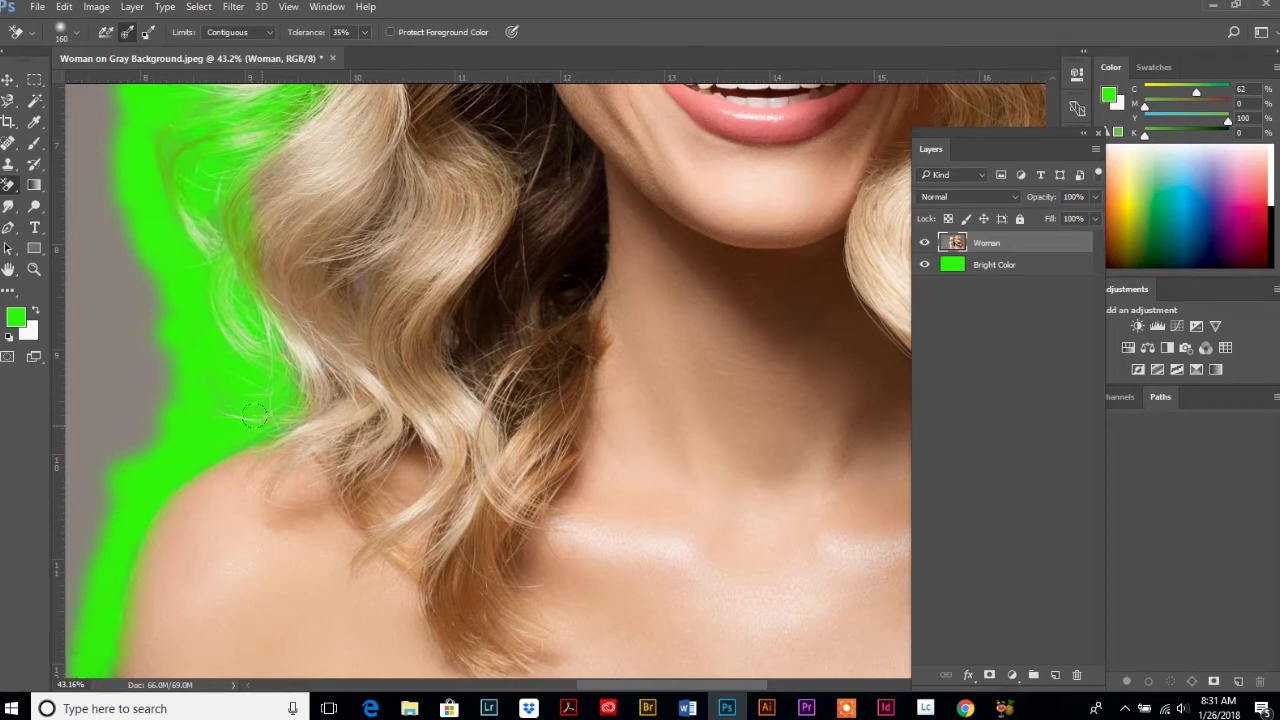
{"action": "mouse_move", "coordinate": [140, 452]}
{"action": "left_mouse_down"}
{"action": "mouse_move", "coordinate": [40, 677]}
{"action": "mouse_move", "coordinate": [70, 570]}
{"action": "mouse_move", "coordinate": [87, 417]}
{"action": "mouse_move", "coordinate": [62, 590]}
{"action": "mouse_move", "coordinate": [117, 371]}
{"action": "mouse_move", "coordinate": [148, 368]}
{"action": "left_mouse_up"}
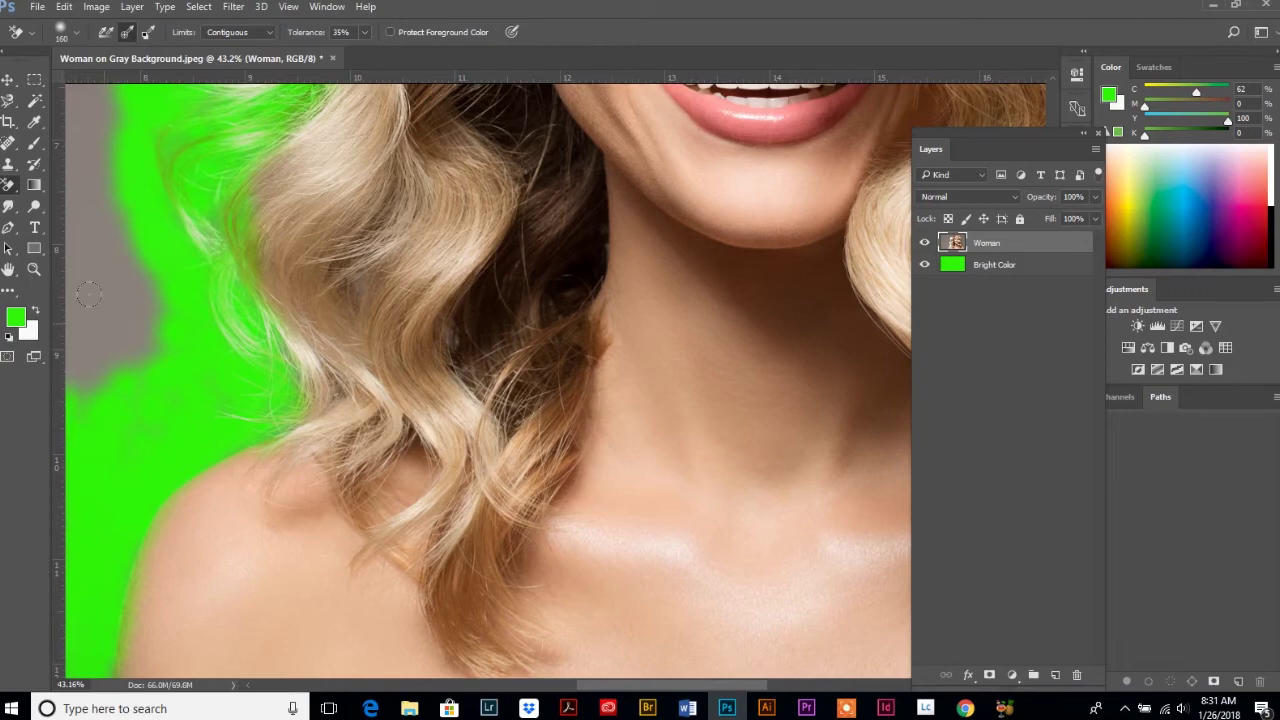
- Pan the view with the Hand tool back up to the eyes
{"action": "left_click_drag", "start_coordinate": [134, 317], "coordinate": [86, 372]}
{"action": "mouse_move", "coordinate": [365, 175]}
{"action": "left_mouse_down"}
{"action": "mouse_move", "coordinate": [329, 491]}
{"action": "mouse_move", "coordinate": [345, 525]}
{"action": "left_mouse_up"}
{"action": "mouse_move", "coordinate": [365, 268]}
{"action": "left_mouse_down"}
{"action": "mouse_move", "coordinate": [343, 357]}
{"action": "mouse_move", "coordinate": [306, 416]}
{"action": "left_mouse_up"}
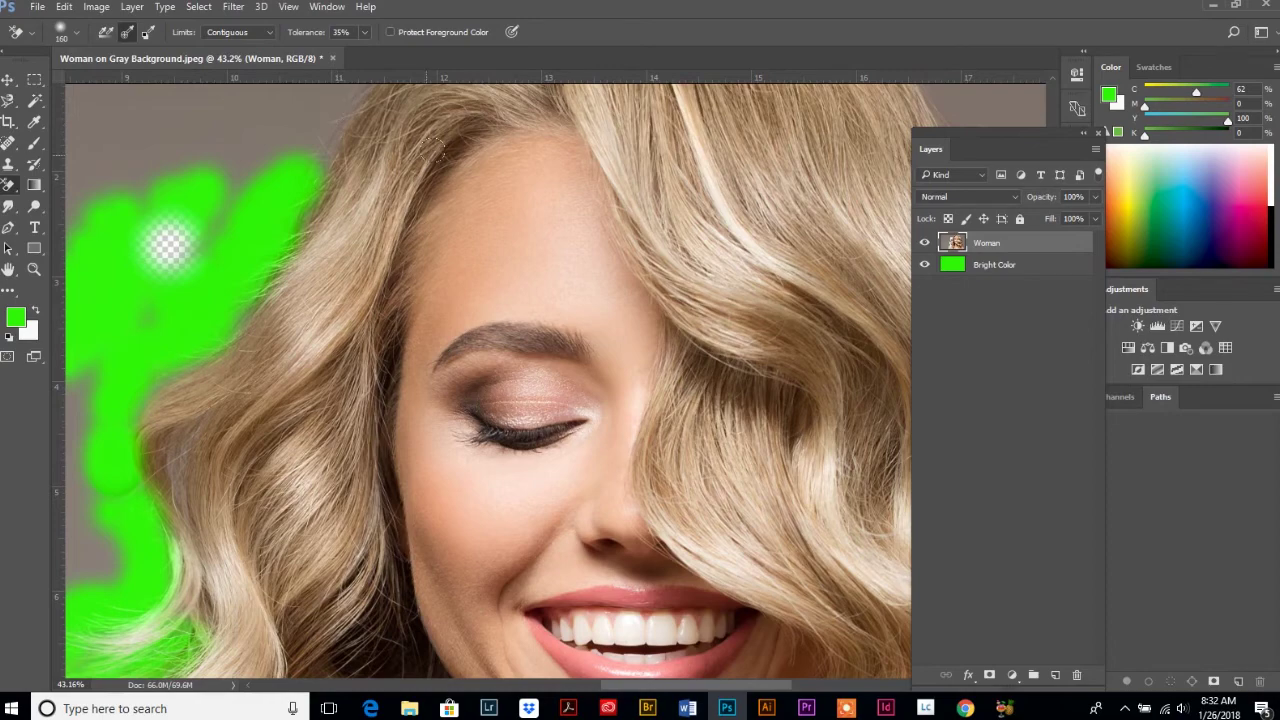
- Erase gray along the top of the hair and down the right curls
{"action": "left_click_drag", "start_coordinate": [441, 146], "coordinate": [316, 405]}
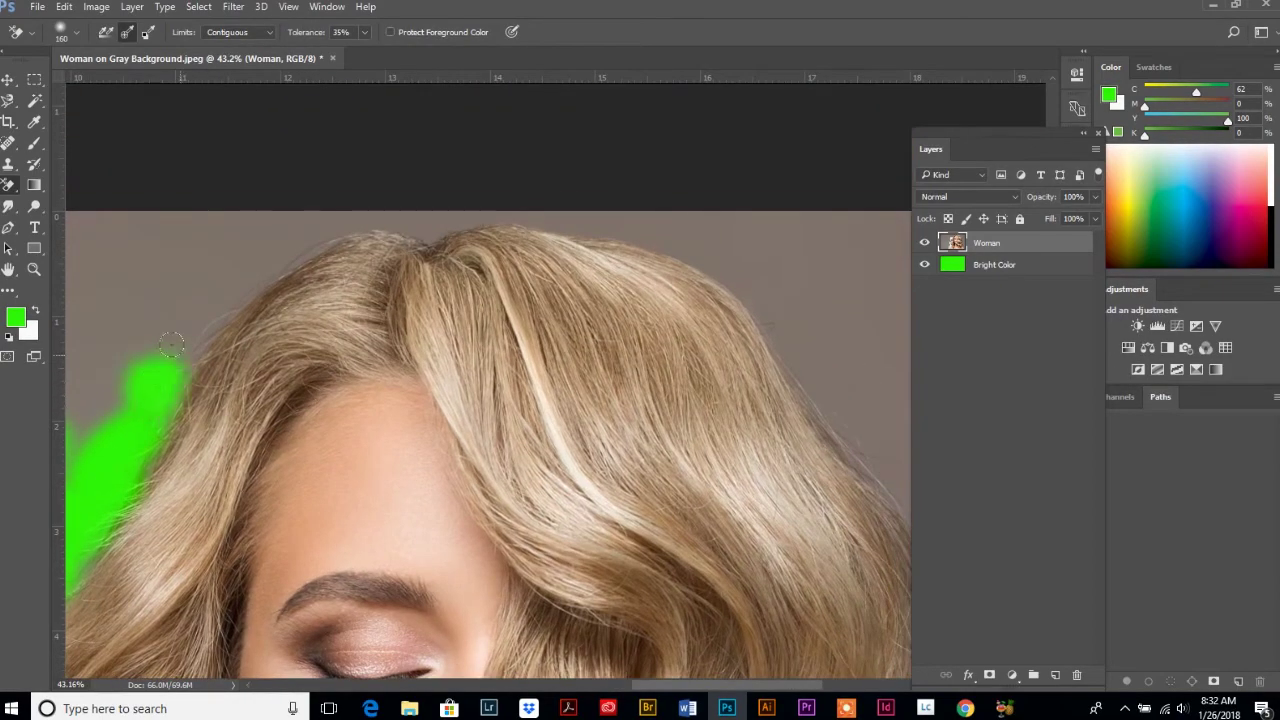
{"action": "mouse_move", "coordinate": [171, 345]}
{"action": "left_mouse_down"}
{"action": "mouse_move", "coordinate": [334, 205]}
{"action": "mouse_move", "coordinate": [189, 295]}
{"action": "mouse_move", "coordinate": [111, 396]}
{"action": "mouse_move", "coordinate": [164, 324]}
{"action": "mouse_move", "coordinate": [285, 242]}
{"action": "mouse_move", "coordinate": [400, 208]}
{"action": "mouse_move", "coordinate": [448, 212]}
{"action": "mouse_move", "coordinate": [372, 206]}
{"action": "mouse_move", "coordinate": [420, 223]}
{"action": "mouse_move", "coordinate": [494, 204]}
{"action": "mouse_move", "coordinate": [630, 213]}
{"action": "mouse_move", "coordinate": [590, 204]}
{"action": "mouse_move", "coordinate": [481, 195]}
{"action": "mouse_move", "coordinate": [590, 204]}
{"action": "mouse_move", "coordinate": [746, 262]}
{"action": "mouse_move", "coordinate": [584, 209]}
{"action": "mouse_move", "coordinate": [723, 262]}
{"action": "mouse_move", "coordinate": [809, 375]}
{"action": "mouse_move", "coordinate": [816, 358]}
{"action": "mouse_move", "coordinate": [764, 311]}
{"action": "mouse_move", "coordinate": [834, 407]}
{"action": "mouse_move", "coordinate": [877, 435]}
{"action": "mouse_move", "coordinate": [484, 197]}
{"action": "left_mouse_up"}
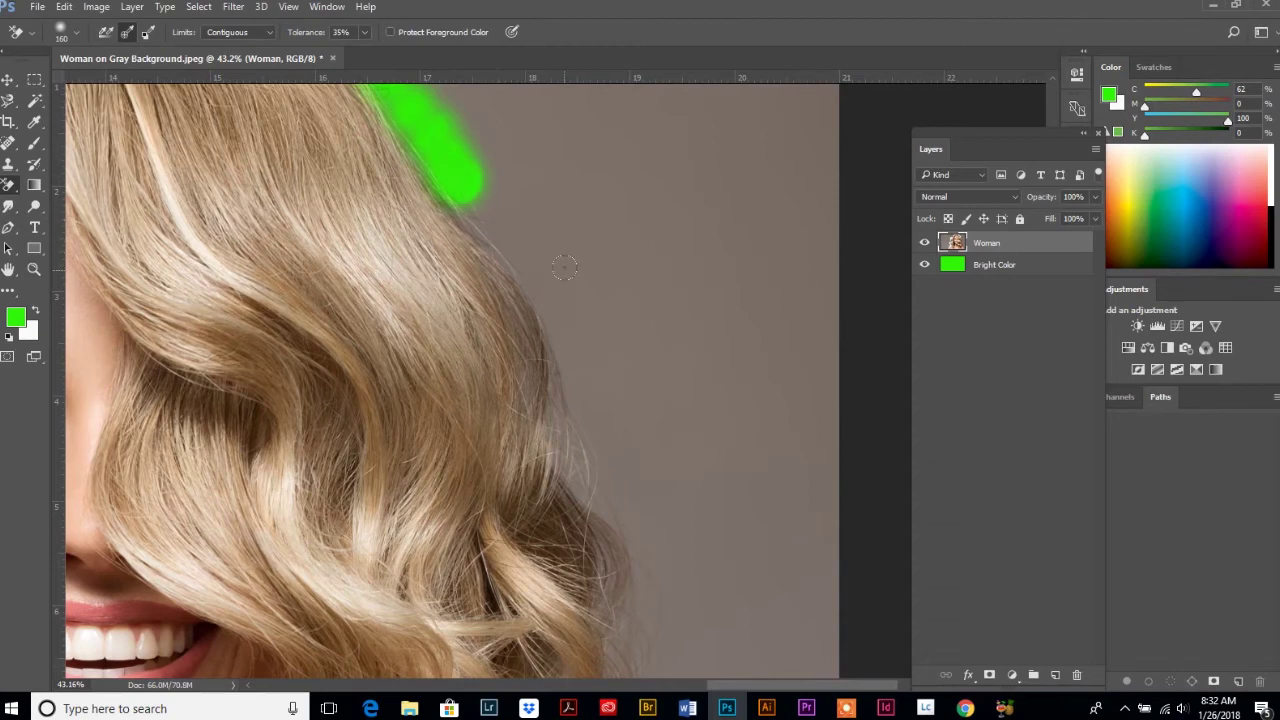
{"action": "left_click_drag", "start_coordinate": [565, 302], "coordinate": [460, 181]}
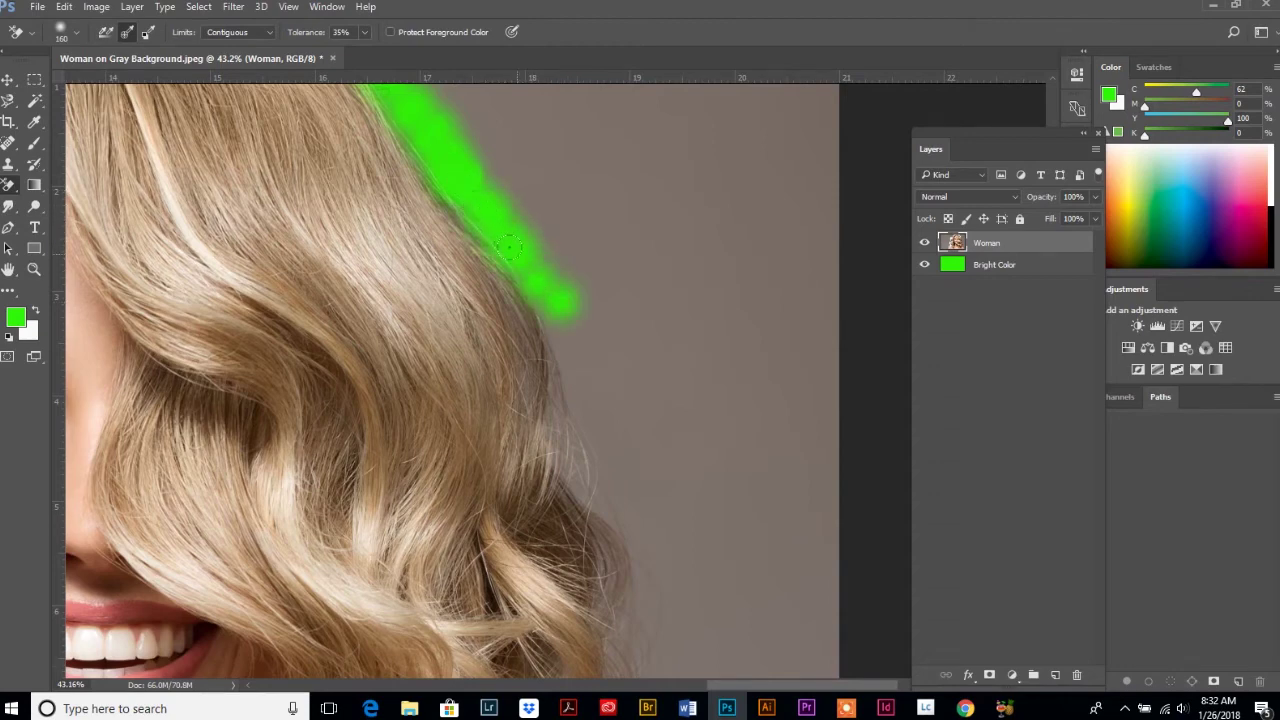
{"action": "mouse_move", "coordinate": [508, 247]}
{"action": "left_mouse_down"}
{"action": "mouse_move", "coordinate": [557, 306]}
{"action": "mouse_move", "coordinate": [581, 373]}
{"action": "mouse_move", "coordinate": [580, 388]}
{"action": "mouse_move", "coordinate": [548, 309]}
{"action": "mouse_move", "coordinate": [587, 474]}
{"action": "mouse_move", "coordinate": [633, 557]}
{"action": "mouse_move", "coordinate": [578, 377]}
{"action": "mouse_move", "coordinate": [592, 477]}
{"action": "mouse_move", "coordinate": [641, 552]}
{"action": "mouse_move", "coordinate": [643, 628]}
{"action": "left_mouse_up"}
{"action": "left_click_drag", "start_coordinate": [709, 569], "coordinate": [689, 249]}
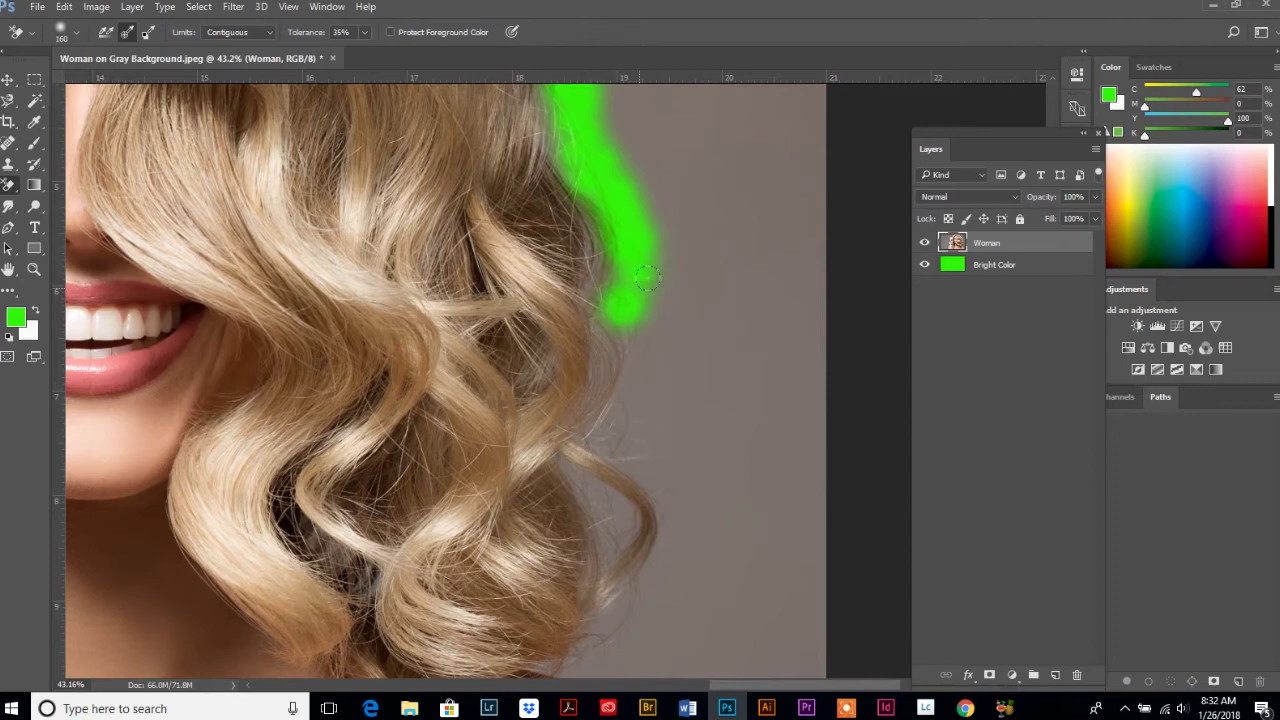
{"action": "mouse_move", "coordinate": [648, 277]}
{"action": "left_mouse_down"}
{"action": "mouse_move", "coordinate": [612, 401]}
{"action": "mouse_move", "coordinate": [587, 421]}
{"action": "mouse_move", "coordinate": [618, 253]}
{"action": "mouse_move", "coordinate": [636, 389]}
{"action": "mouse_move", "coordinate": [596, 437]}
{"action": "mouse_move", "coordinate": [636, 466]}
{"action": "mouse_move", "coordinate": [644, 557]}
{"action": "mouse_move", "coordinate": [580, 637]}
{"action": "mouse_move", "coordinate": [651, 569]}
{"action": "mouse_move", "coordinate": [667, 514]}
{"action": "mouse_move", "coordinate": [652, 440]}
{"action": "mouse_move", "coordinate": [595, 425]}
{"action": "left_mouse_up"}
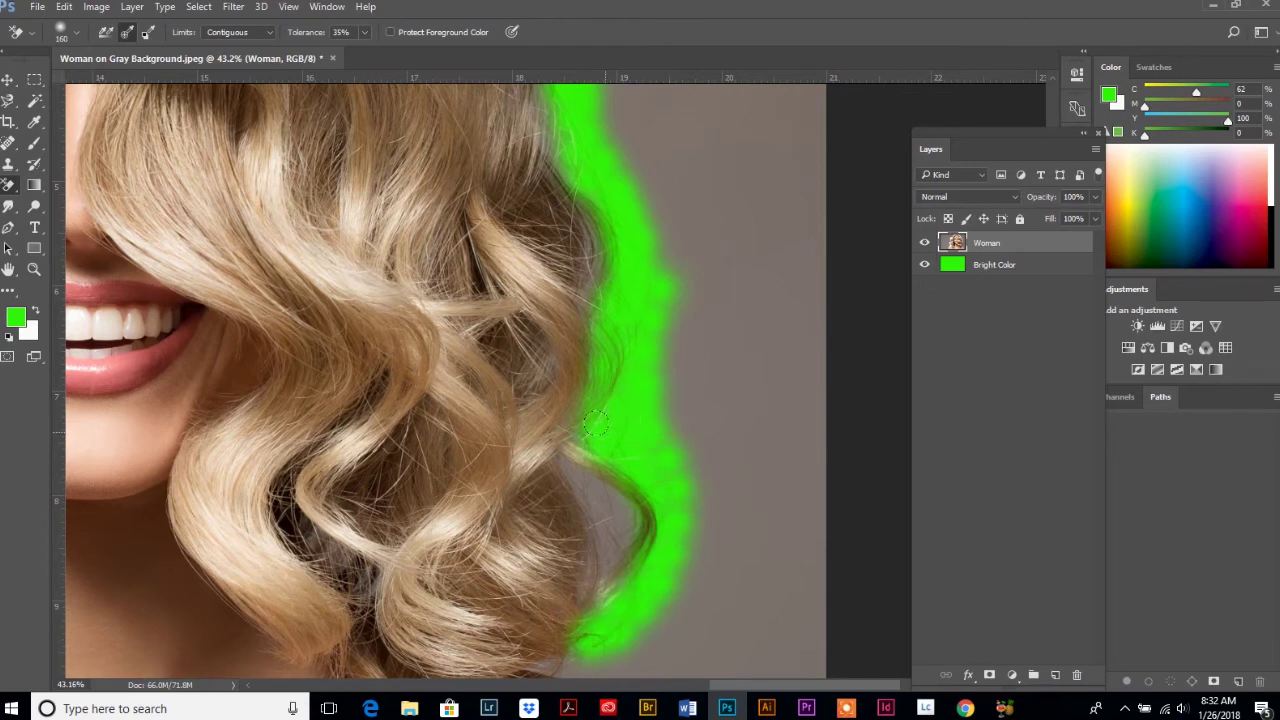
{"action": "mouse_move", "coordinate": [569, 476]}
{"action": "left_mouse_down"}
{"action": "mouse_move", "coordinate": [600, 495]}
{"action": "mouse_move", "coordinate": [625, 570]}
{"action": "mouse_move", "coordinate": [585, 600]}
{"action": "mouse_move", "coordinate": [563, 479]}
{"action": "mouse_move", "coordinate": [582, 603]}
{"action": "left_mouse_up"}
- Erase gray along the lower right hair and shoulder to the image bottom
{"action": "mouse_move", "coordinate": [640, 492]}
{"action": "left_mouse_down"}
{"action": "mouse_move", "coordinate": [656, 358]}
{"action": "mouse_move", "coordinate": [661, 529]}
{"action": "mouse_move", "coordinate": [631, 605]}
{"action": "mouse_move", "coordinate": [600, 605]}
{"action": "left_mouse_up"}
{"action": "scroll", "coordinate": [646, 527], "scroll_direction": "down", "scroll_amount": 3}
{"action": "scroll", "coordinate": [646, 527], "scroll_direction": "down", "scroll_amount": 1}
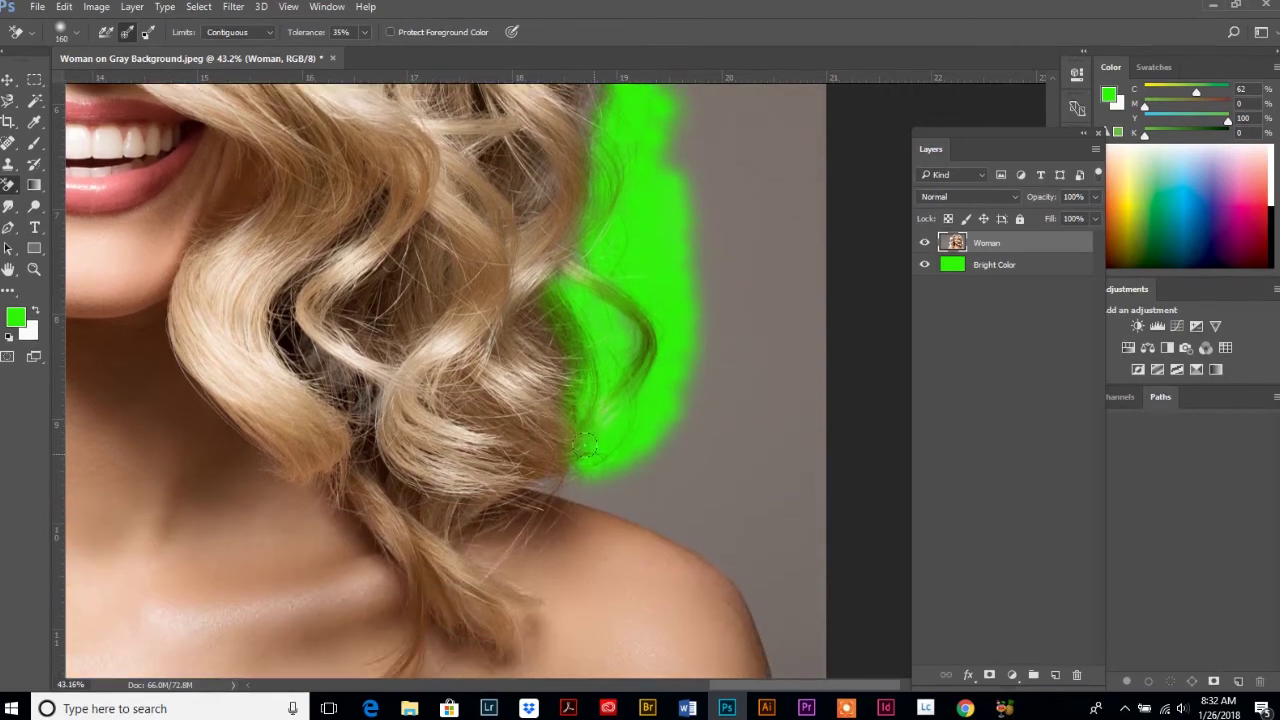
{"action": "mouse_move", "coordinate": [641, 479]}
{"action": "left_mouse_down"}
{"action": "mouse_move", "coordinate": [535, 470]}
{"action": "mouse_move", "coordinate": [663, 510]}
{"action": "mouse_move", "coordinate": [730, 555]}
{"action": "mouse_move", "coordinate": [645, 505]}
{"action": "mouse_move", "coordinate": [785, 625]}
{"action": "mouse_move", "coordinate": [745, 598]}
{"action": "mouse_move", "coordinate": [760, 493]}
{"action": "left_mouse_up"}
{"action": "scroll", "coordinate": [674, 360], "scroll_direction": "down", "scroll_amount": 3}
{"action": "scroll", "coordinate": [674, 360], "scroll_direction": "right", "scroll_amount": 2}
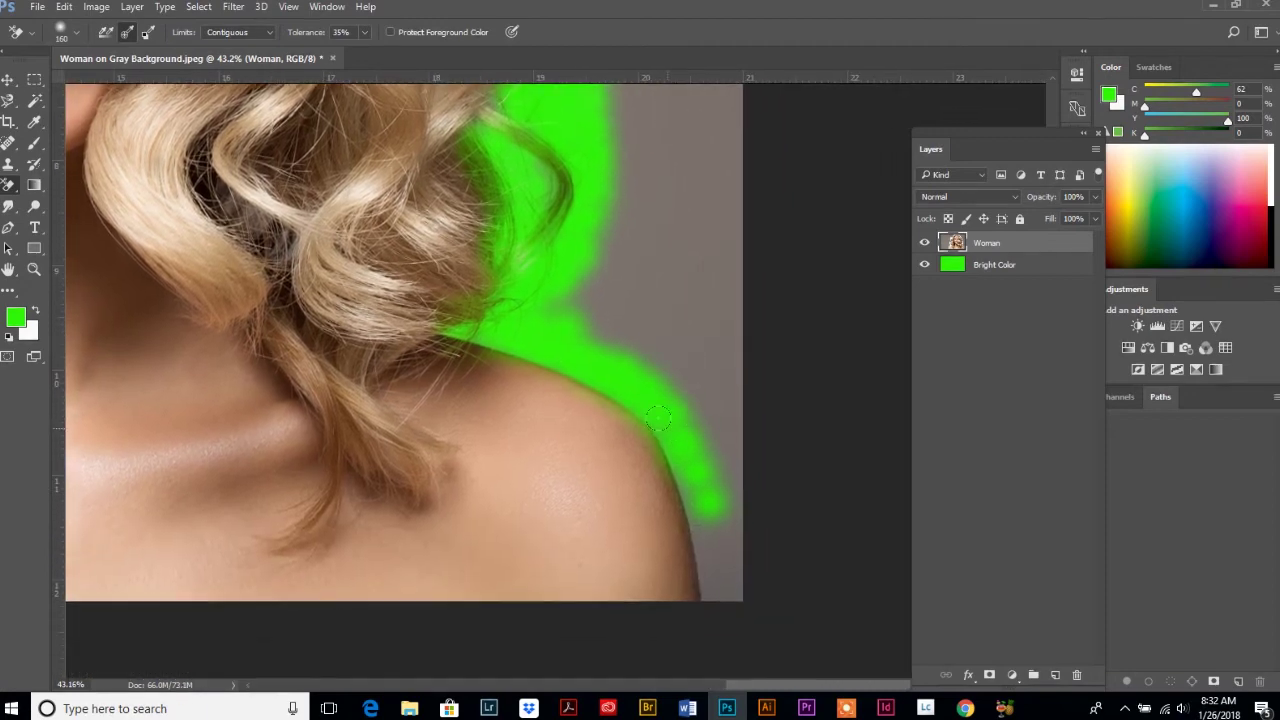
{"action": "mouse_move", "coordinate": [658, 420]}
{"action": "left_mouse_down"}
{"action": "mouse_move", "coordinate": [705, 496]}
{"action": "mouse_move", "coordinate": [714, 583]}
{"action": "mouse_move", "coordinate": [672, 425]}
{"action": "mouse_move", "coordinate": [700, 615]}
{"action": "mouse_move", "coordinate": [668, 435]}
{"action": "mouse_move", "coordinate": [738, 616]}
{"action": "mouse_move", "coordinate": [676, 420]}
{"action": "mouse_move", "coordinate": [716, 557]}
{"action": "mouse_move", "coordinate": [685, 474]}
{"action": "mouse_move", "coordinate": [721, 559]}
{"action": "mouse_move", "coordinate": [686, 419]}
{"action": "mouse_move", "coordinate": [533, 309]}
{"action": "mouse_move", "coordinate": [653, 366]}
{"action": "mouse_move", "coordinate": [718, 433]}
{"action": "mouse_move", "coordinate": [732, 510]}
{"action": "left_mouse_up"}
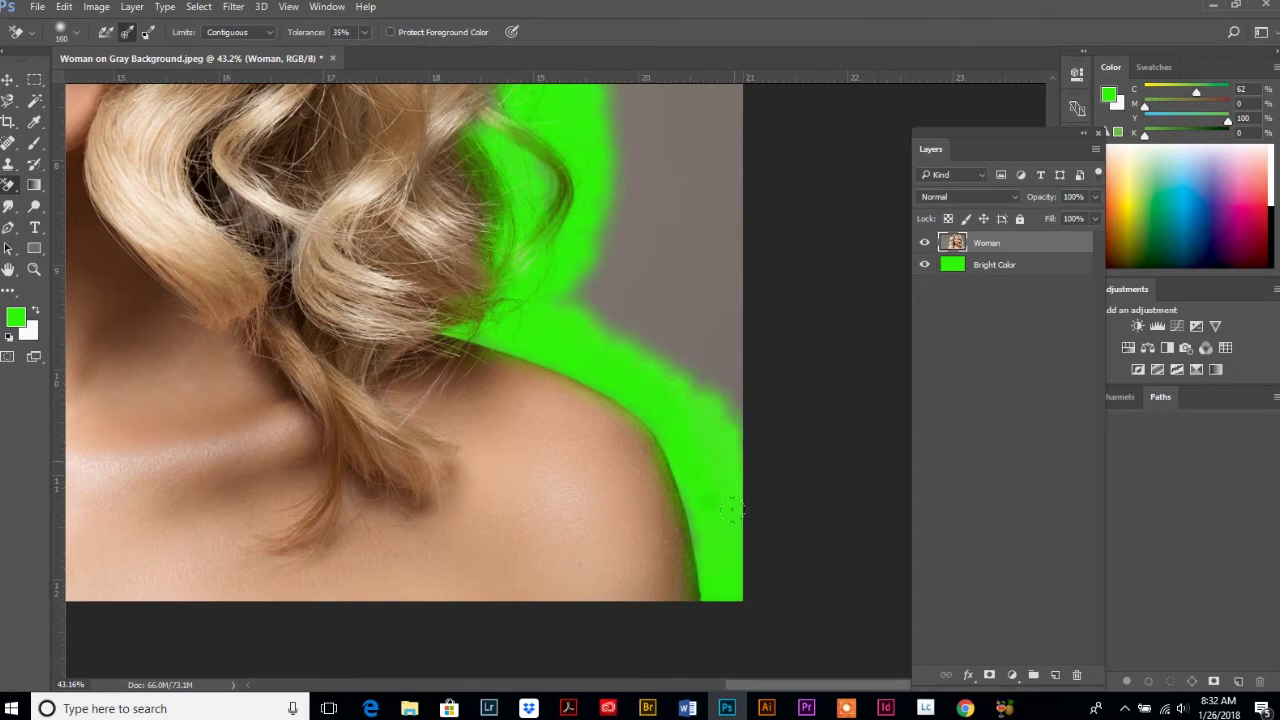
{"action": "scroll", "coordinate": [714, 484], "scroll_direction": "down", "scroll_amount": 5}
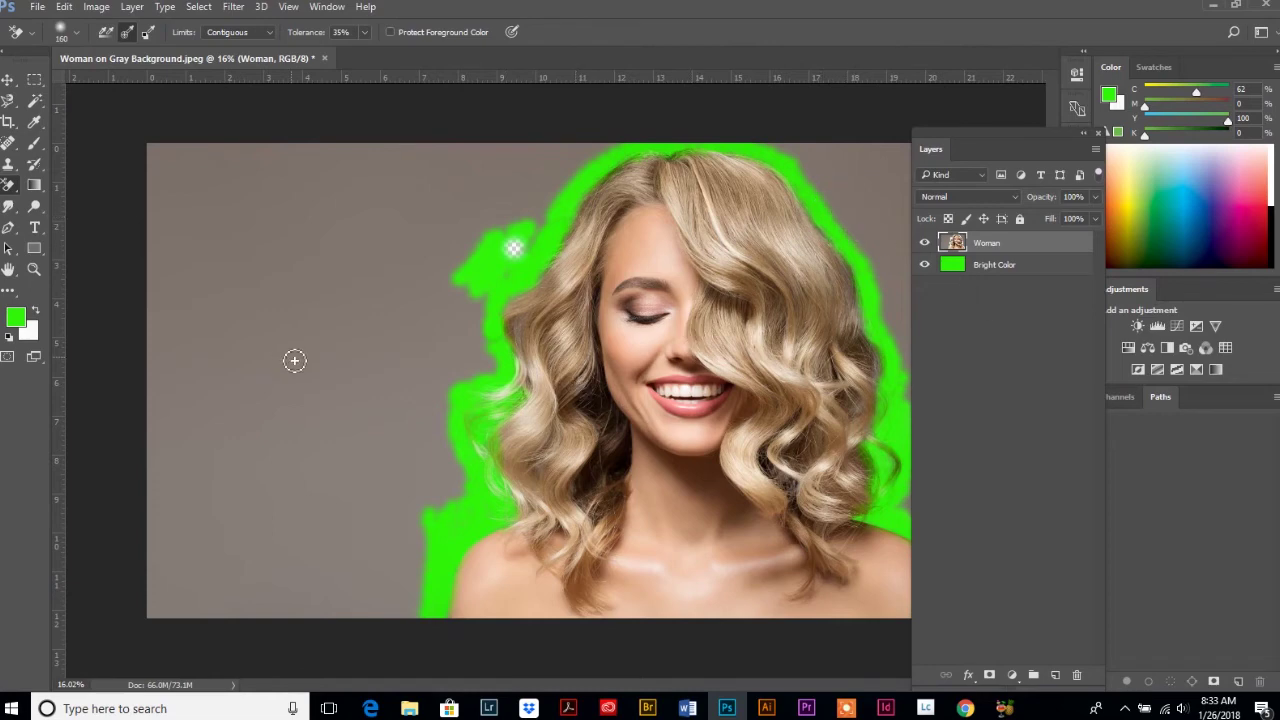
- Switch to the soft Eraser Tool with a 1102 px brush
{"action": "right_click", "coordinate": [10, 188]}
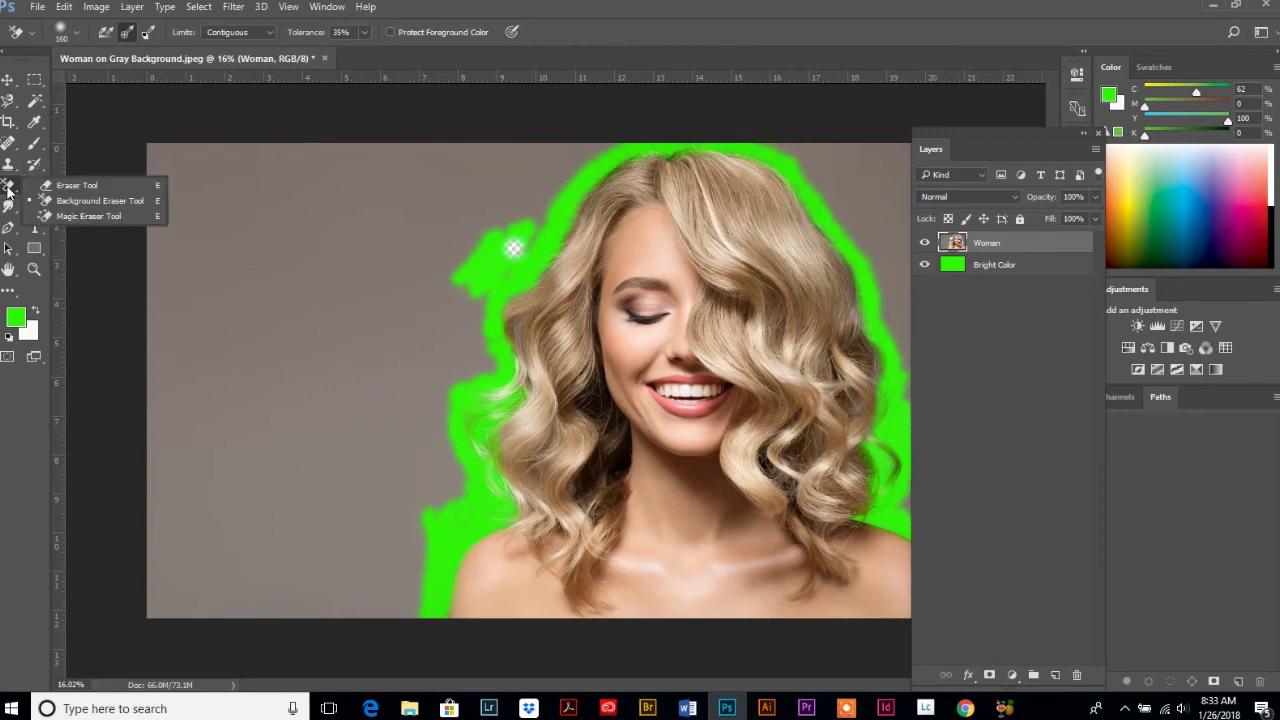
{"action": "left_click", "coordinate": [72, 186]}
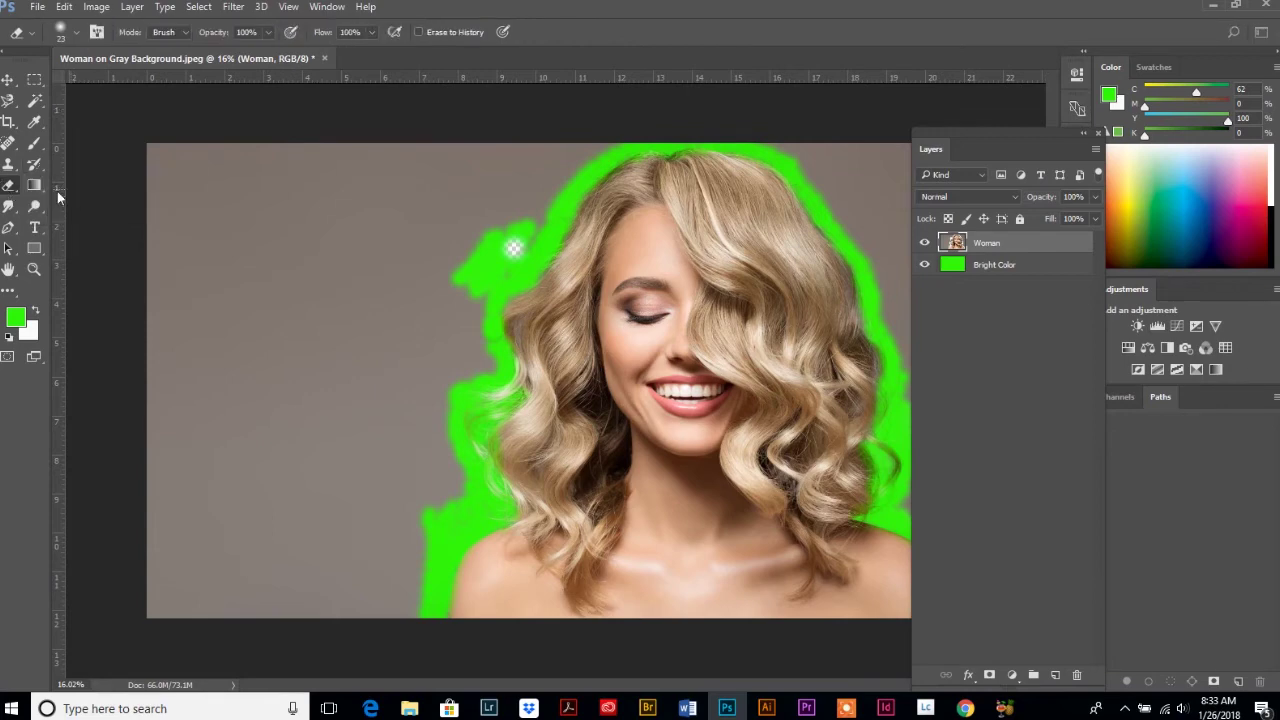
{"action": "left_click", "coordinate": [59, 33]}
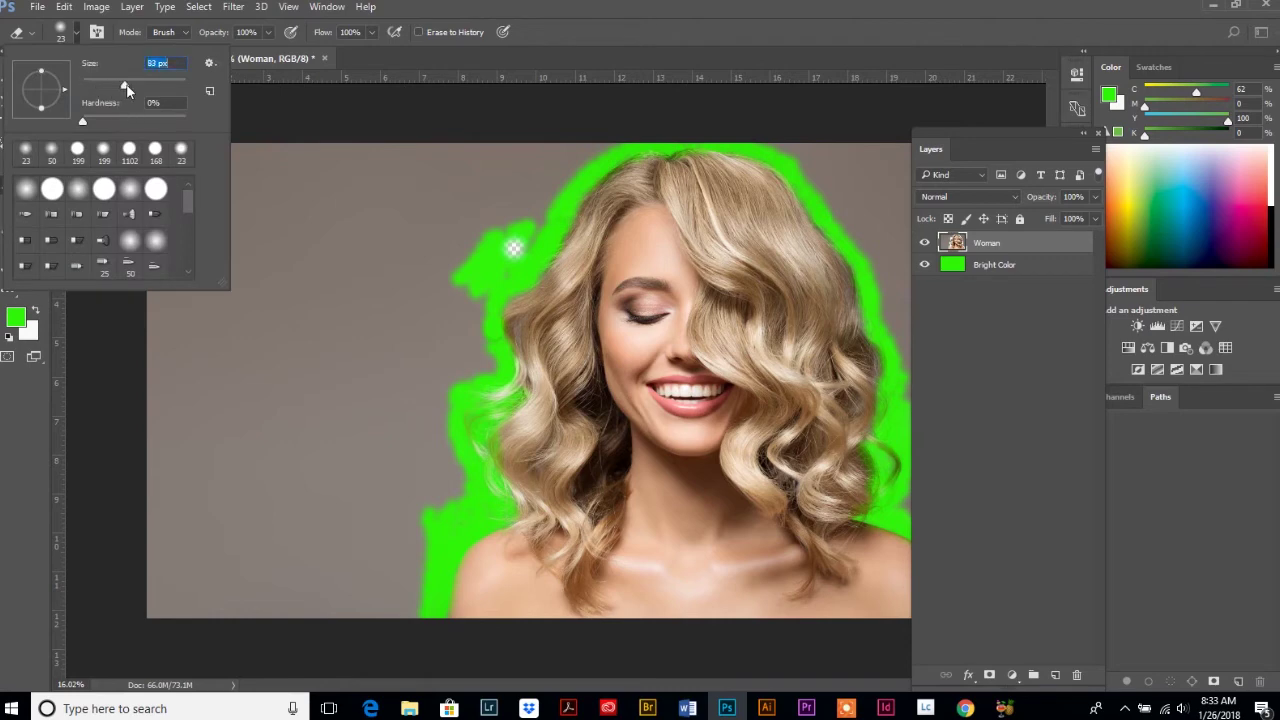
{"action": "left_click_drag", "start_coordinate": [126, 87], "coordinate": [129, 87]}
{"action": "left_click", "coordinate": [129, 149]}
{"action": "key", "text": "Tab"}
{"action": "left_click", "coordinate": [62, 38]}
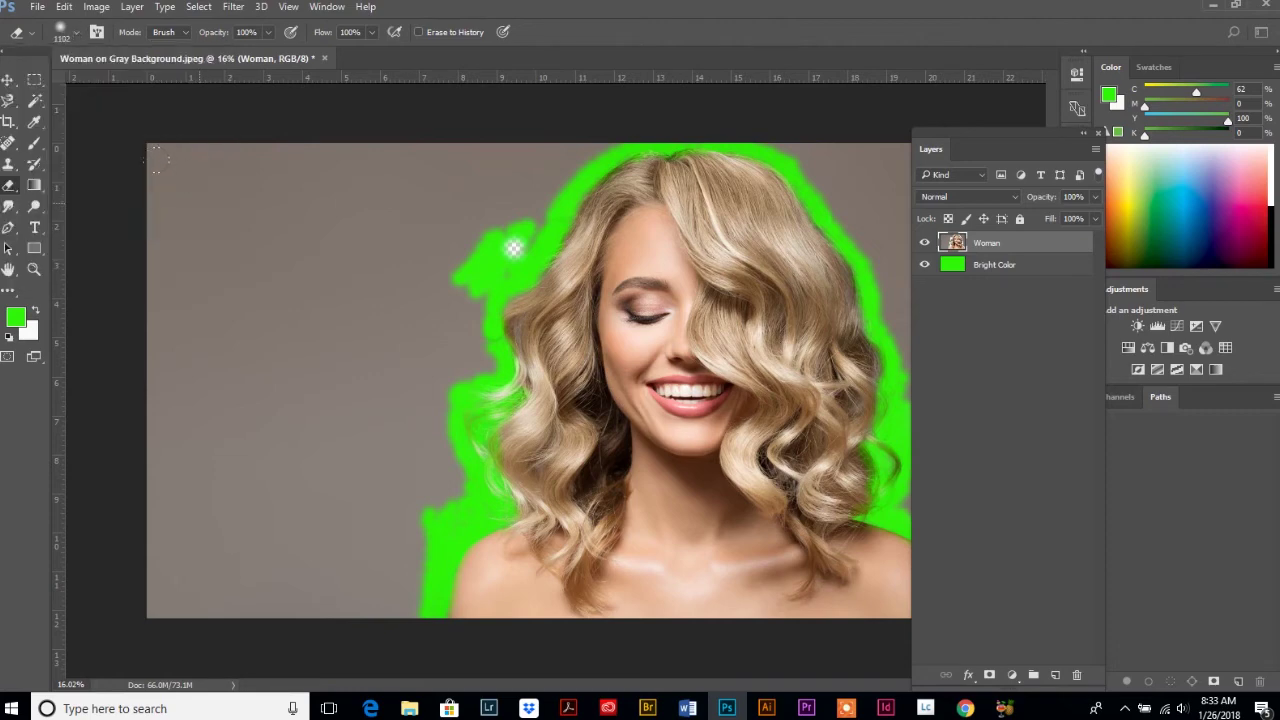
- Erase the gray background at the top left and top right corners
{"action": "mouse_move", "coordinate": [160, 160]}
{"action": "left_mouse_down"}
{"action": "mouse_move", "coordinate": [162, 122]}
{"action": "mouse_move", "coordinate": [130, 127]}
{"action": "mouse_move", "coordinate": [150, 237]}
{"action": "mouse_move", "coordinate": [270, 125]}
{"action": "mouse_move", "coordinate": [340, 145]}
{"action": "mouse_move", "coordinate": [365, 120]}
{"action": "mouse_move", "coordinate": [275, 238]}
{"action": "mouse_move", "coordinate": [160, 262]}
{"action": "mouse_move", "coordinate": [87, 255]}
{"action": "mouse_move", "coordinate": [75, 612]}
{"action": "mouse_move", "coordinate": [110, 610]}
{"action": "mouse_move", "coordinate": [166, 506]}
{"action": "mouse_move", "coordinate": [200, 397]}
{"action": "mouse_move", "coordinate": [246, 418]}
{"action": "mouse_move", "coordinate": [290, 478]}
{"action": "mouse_move", "coordinate": [286, 591]}
{"action": "mouse_move", "coordinate": [300, 224]}
{"action": "mouse_move", "coordinate": [290, 517]}
{"action": "mouse_move", "coordinate": [316, 307]}
{"action": "mouse_move", "coordinate": [353, 195]}
{"action": "mouse_move", "coordinate": [470, 115]}
{"action": "left_mouse_up"}
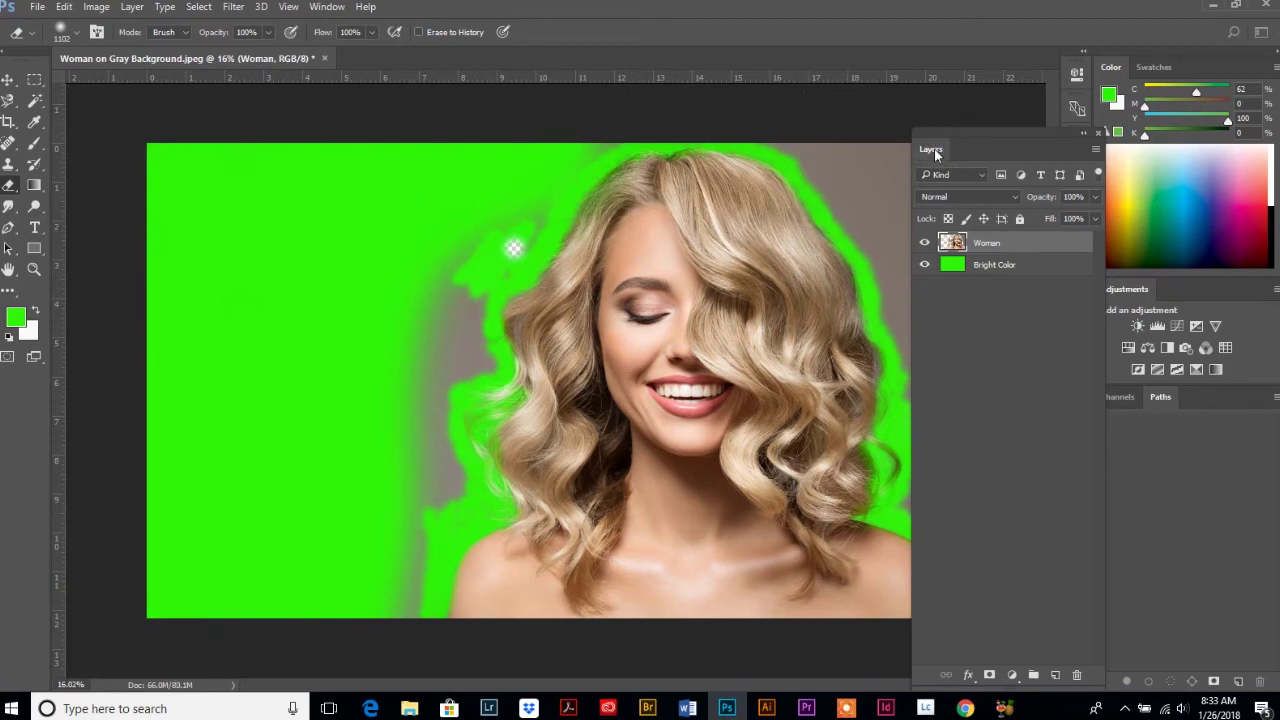
{"action": "left_click_drag", "start_coordinate": [934, 149], "coordinate": [1079, 292]}
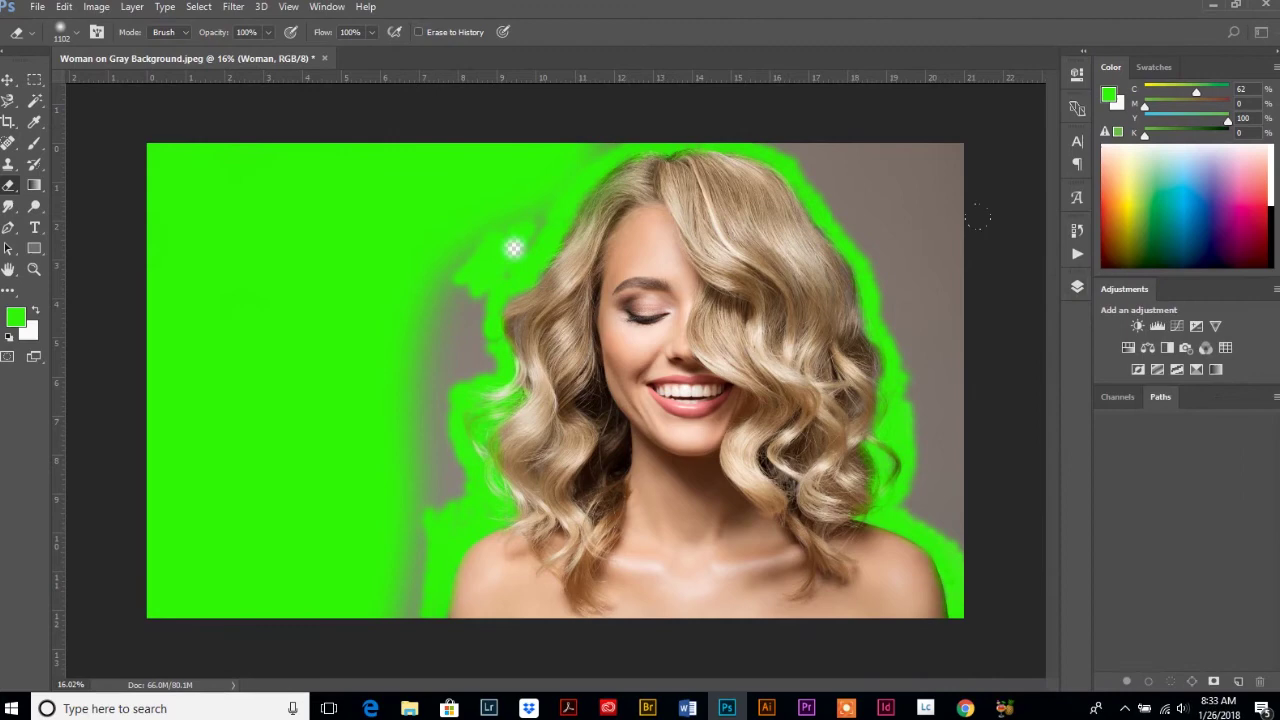
{"action": "mouse_move", "coordinate": [893, 128]}
{"action": "left_mouse_down"}
{"action": "mouse_move", "coordinate": [924, 180]}
{"action": "mouse_move", "coordinate": [877, 122]}
{"action": "mouse_move", "coordinate": [950, 340]}
{"action": "left_mouse_up"}
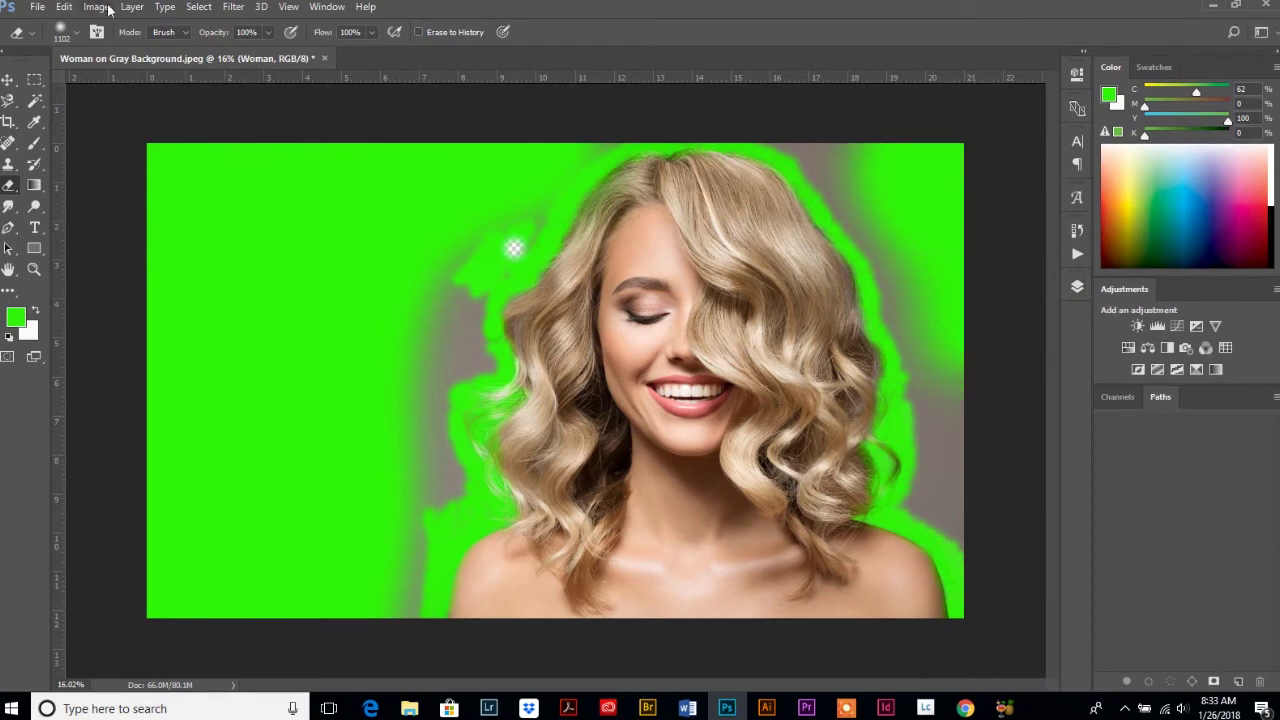
- Shrink the brush to 228 px and erase remaining gray patches left, right and lower right
{"action": "left_click", "coordinate": [63, 35]}
{"action": "left_click_drag", "start_coordinate": [173, 86], "coordinate": [140, 86]}
{"action": "key", "text": "Return"}
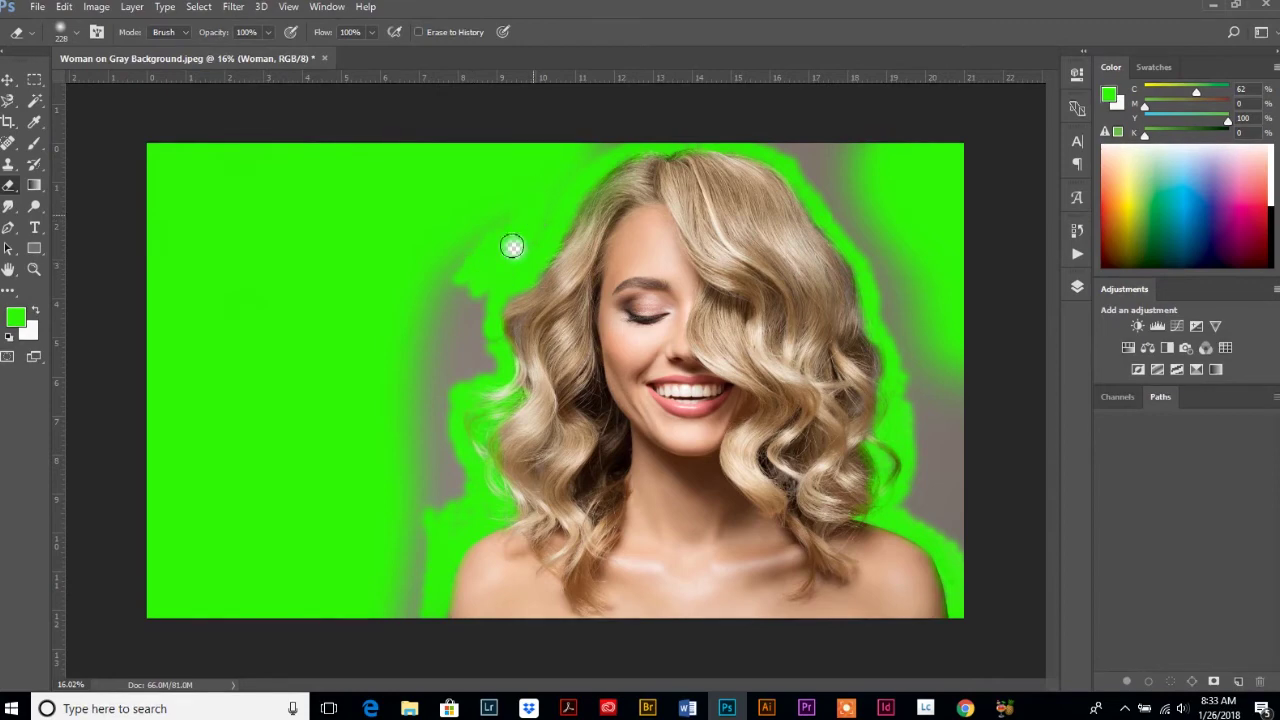
{"action": "mouse_move", "coordinate": [493, 210]}
{"action": "left_mouse_down"}
{"action": "mouse_move", "coordinate": [464, 237]}
{"action": "mouse_move", "coordinate": [434, 370]}
{"action": "mouse_move", "coordinate": [419, 264]}
{"action": "mouse_move", "coordinate": [448, 287]}
{"action": "mouse_move", "coordinate": [451, 377]}
{"action": "mouse_move", "coordinate": [484, 295]}
{"action": "mouse_move", "coordinate": [487, 362]}
{"action": "mouse_move", "coordinate": [484, 331]}
{"action": "mouse_move", "coordinate": [434, 424]}
{"action": "mouse_move", "coordinate": [416, 312]}
{"action": "mouse_move", "coordinate": [421, 505]}
{"action": "mouse_move", "coordinate": [447, 443]}
{"action": "mouse_move", "coordinate": [465, 497]}
{"action": "mouse_move", "coordinate": [430, 518]}
{"action": "mouse_move", "coordinate": [359, 629]}
{"action": "mouse_move", "coordinate": [426, 498]}
{"action": "mouse_move", "coordinate": [407, 626]}
{"action": "left_mouse_up"}
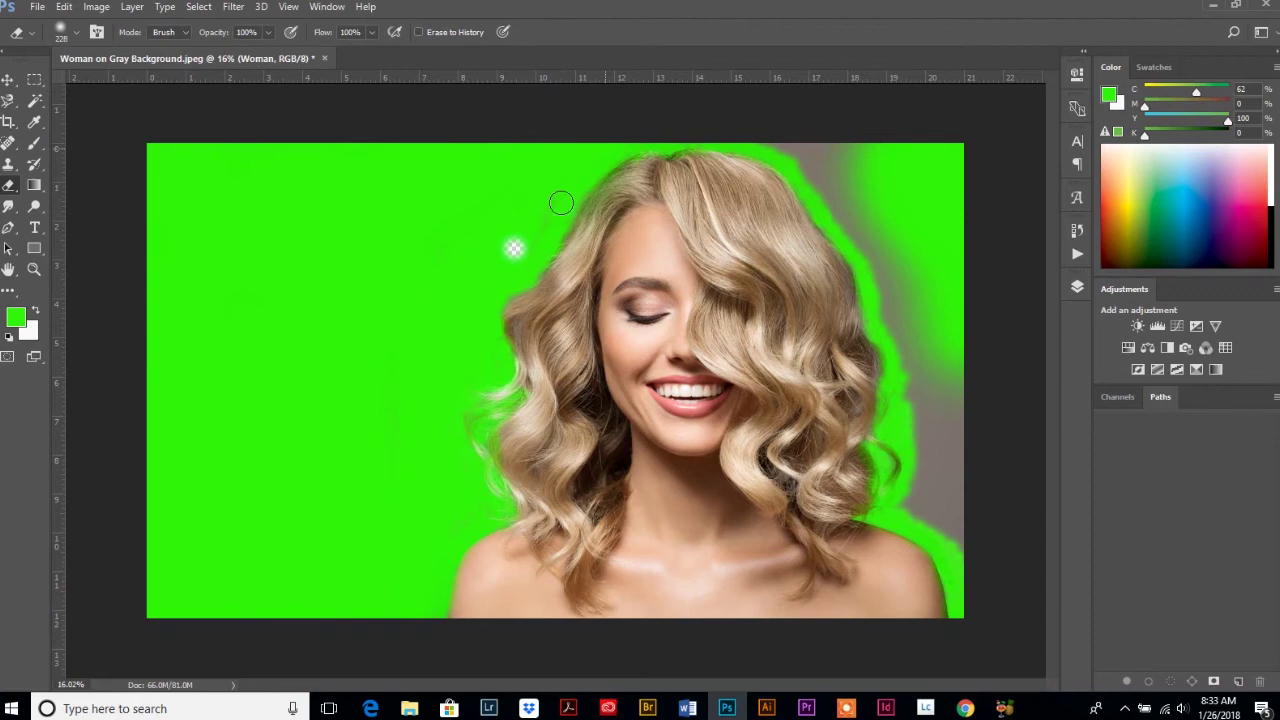
{"action": "mouse_move", "coordinate": [771, 138]}
{"action": "left_mouse_down"}
{"action": "mouse_move", "coordinate": [892, 174]}
{"action": "mouse_move", "coordinate": [805, 141]}
{"action": "mouse_move", "coordinate": [869, 157]}
{"action": "mouse_move", "coordinate": [813, 178]}
{"action": "mouse_move", "coordinate": [840, 202]}
{"action": "mouse_move", "coordinate": [866, 181]}
{"action": "mouse_move", "coordinate": [829, 158]}
{"action": "mouse_move", "coordinate": [862, 232]}
{"action": "mouse_move", "coordinate": [815, 189]}
{"action": "mouse_move", "coordinate": [891, 270]}
{"action": "mouse_move", "coordinate": [849, 215]}
{"action": "mouse_move", "coordinate": [876, 289]}
{"action": "mouse_move", "coordinate": [869, 237]}
{"action": "mouse_move", "coordinate": [904, 316]}
{"action": "mouse_move", "coordinate": [918, 296]}
{"action": "mouse_move", "coordinate": [904, 222]}
{"action": "mouse_move", "coordinate": [959, 458]}
{"action": "mouse_move", "coordinate": [936, 362]}
{"action": "mouse_move", "coordinate": [913, 359]}
{"action": "mouse_move", "coordinate": [893, 308]}
{"action": "mouse_move", "coordinate": [883, 316]}
{"action": "mouse_move", "coordinate": [924, 449]}
{"action": "mouse_move", "coordinate": [926, 401]}
{"action": "mouse_move", "coordinate": [939, 393]}
{"action": "mouse_move", "coordinate": [968, 451]}
{"action": "left_mouse_up"}
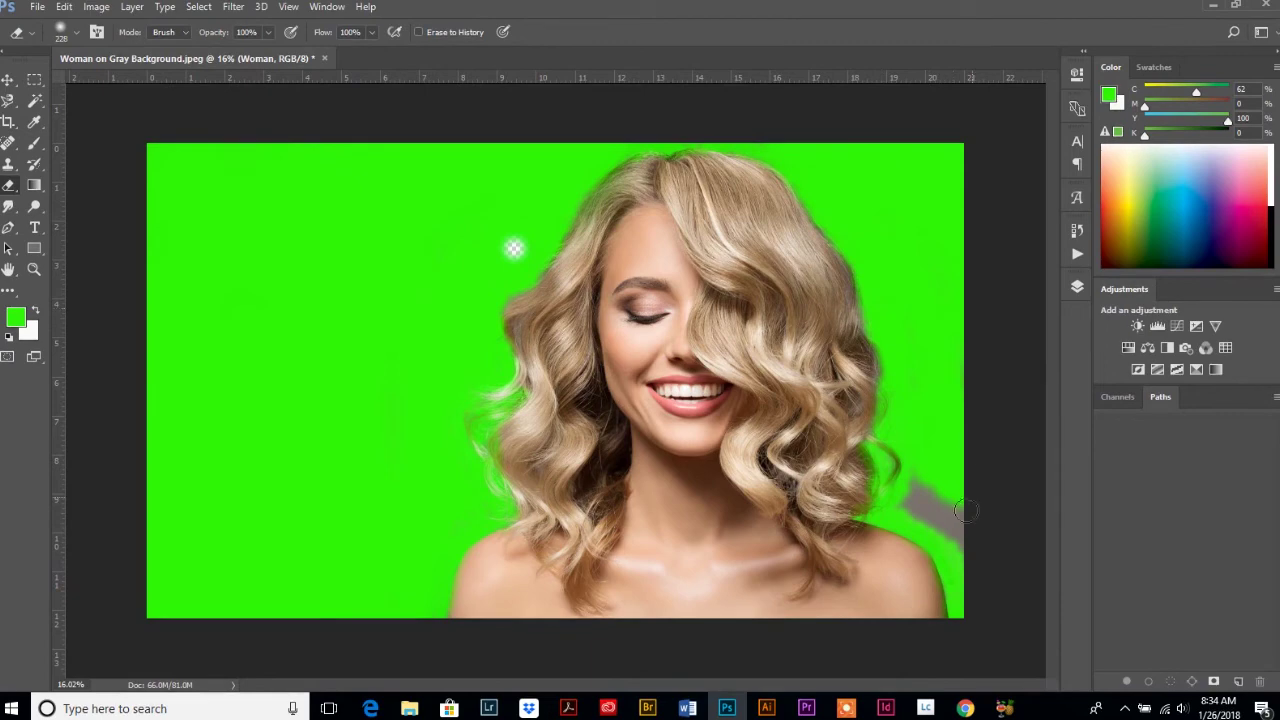
{"action": "mouse_move", "coordinate": [966, 511]}
{"action": "left_mouse_down"}
{"action": "mouse_move", "coordinate": [931, 461]}
{"action": "mouse_move", "coordinate": [910, 507]}
{"action": "mouse_move", "coordinate": [973, 564]}
{"action": "mouse_move", "coordinate": [934, 471]}
{"action": "left_mouse_up"}
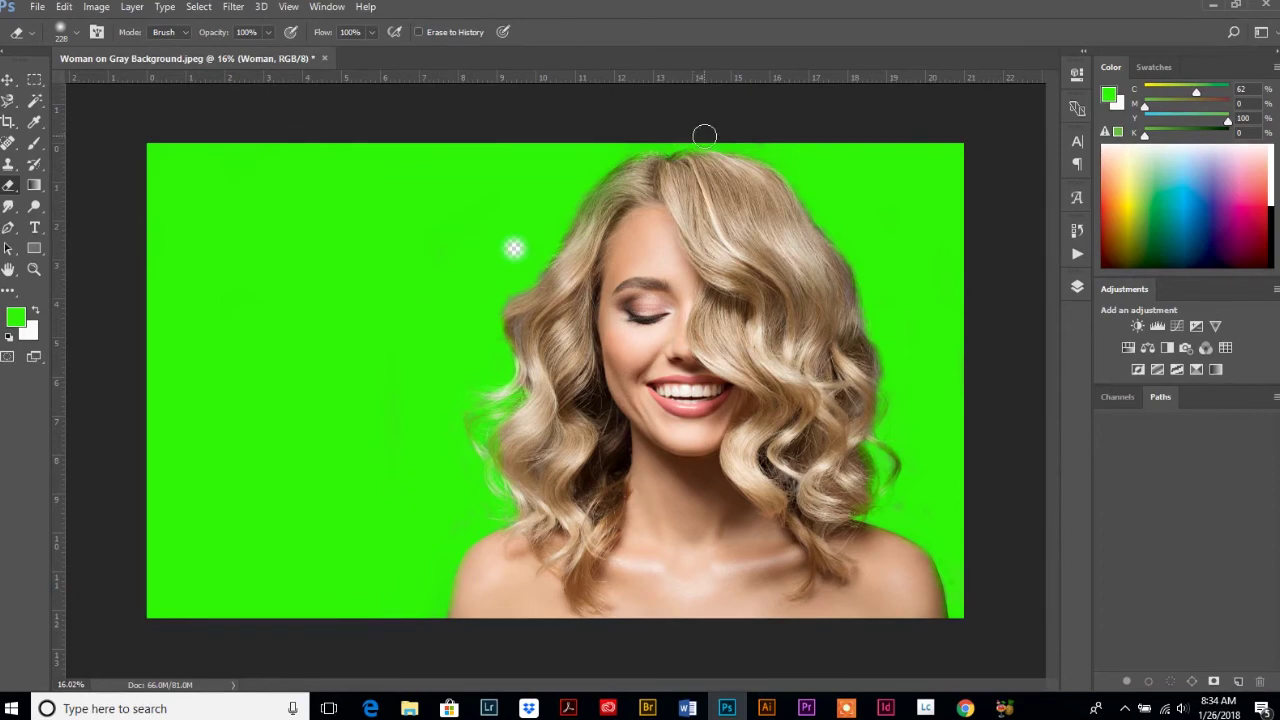
- Zoom in on the hair edge and pan down to the smile and curls
{"action": "left_click", "coordinate": [34, 269]}
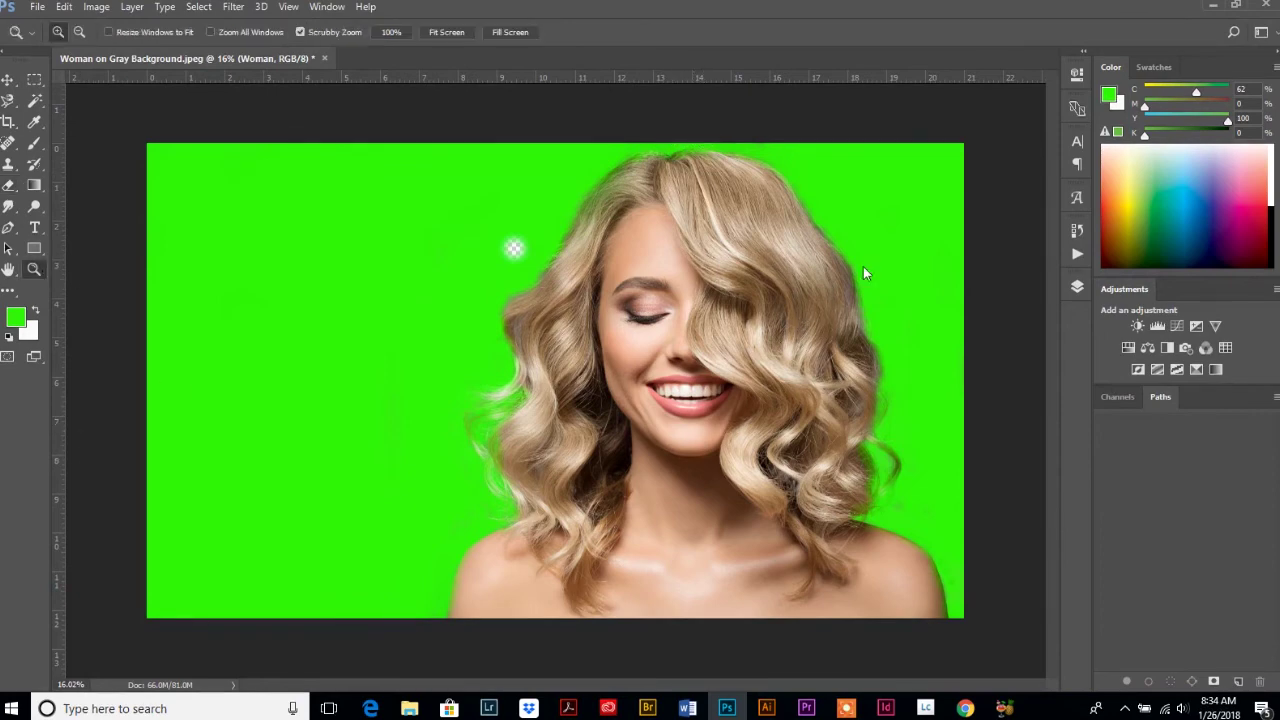
{"action": "left_click_drag", "start_coordinate": [845, 238], "coordinate": [909, 306]}
{"action": "left_click", "coordinate": [8, 269]}
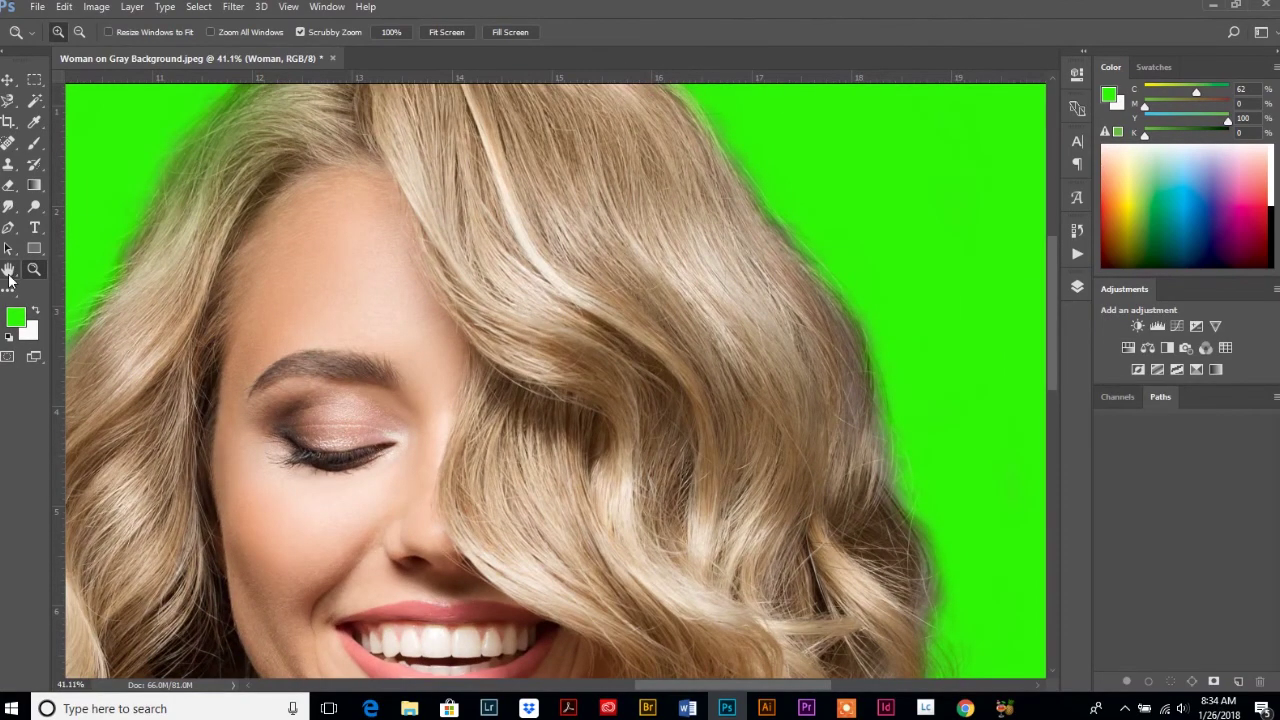
{"action": "left_click_drag", "start_coordinate": [645, 225], "coordinate": [554, 398]}
{"action": "left_click_drag", "start_coordinate": [801, 503], "coordinate": [703, 371]}
{"action": "left_click_drag", "start_coordinate": [663, 514], "coordinate": [353, 305]}
- Erase leftover gray by the right curl and inspect the left hair edge
{"action": "left_click", "coordinate": [9, 184]}
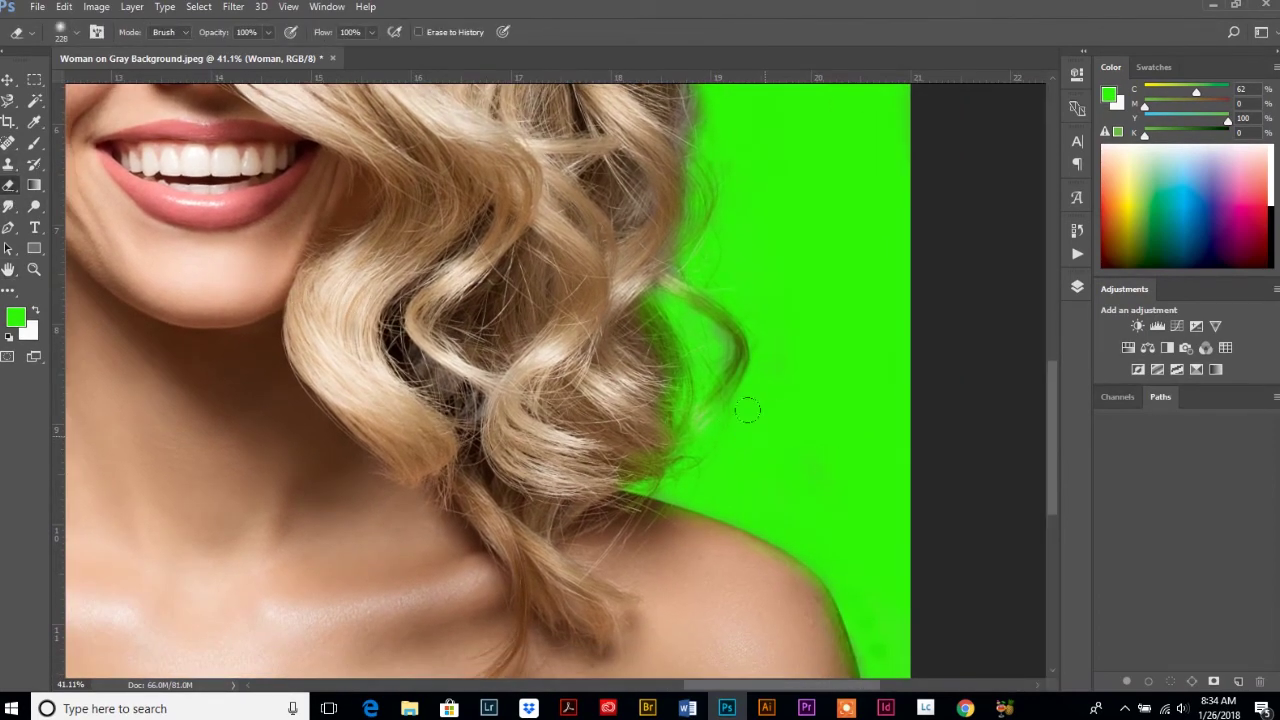
{"action": "left_click_drag", "start_coordinate": [696, 334], "coordinate": [740, 365]}
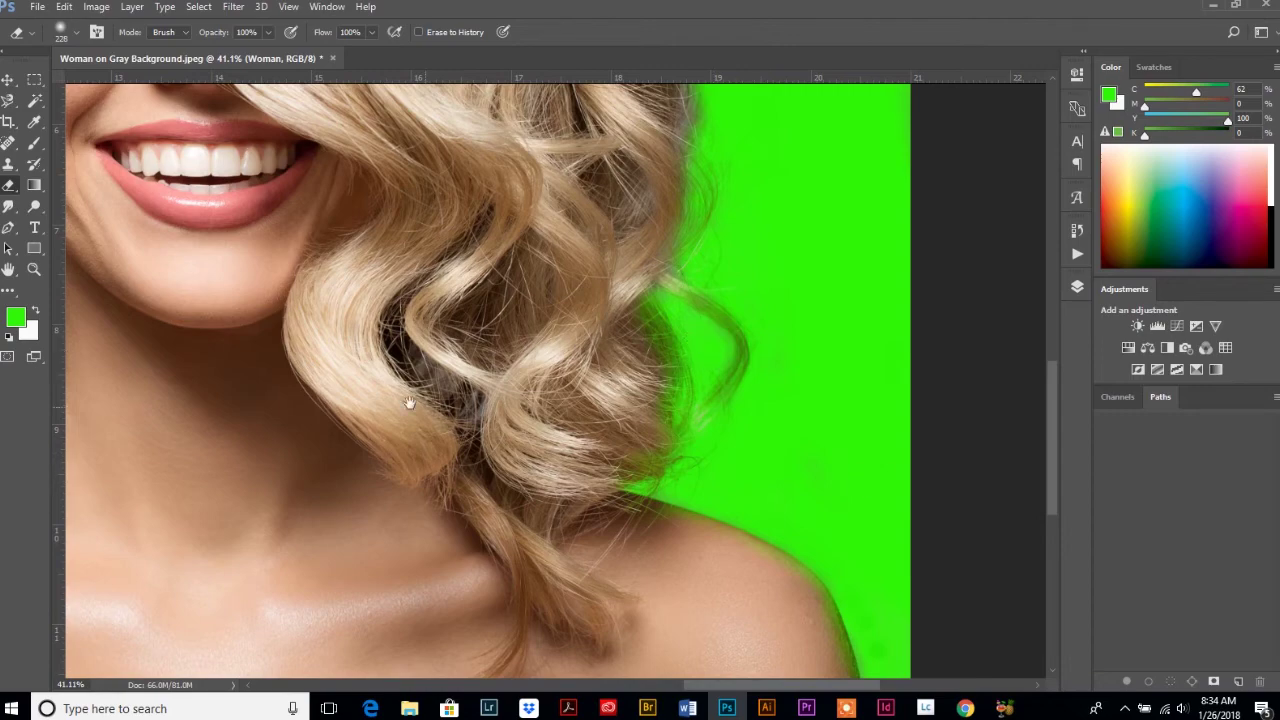
{"action": "left_click_drag", "start_coordinate": [409, 403], "coordinate": [640, 354]}
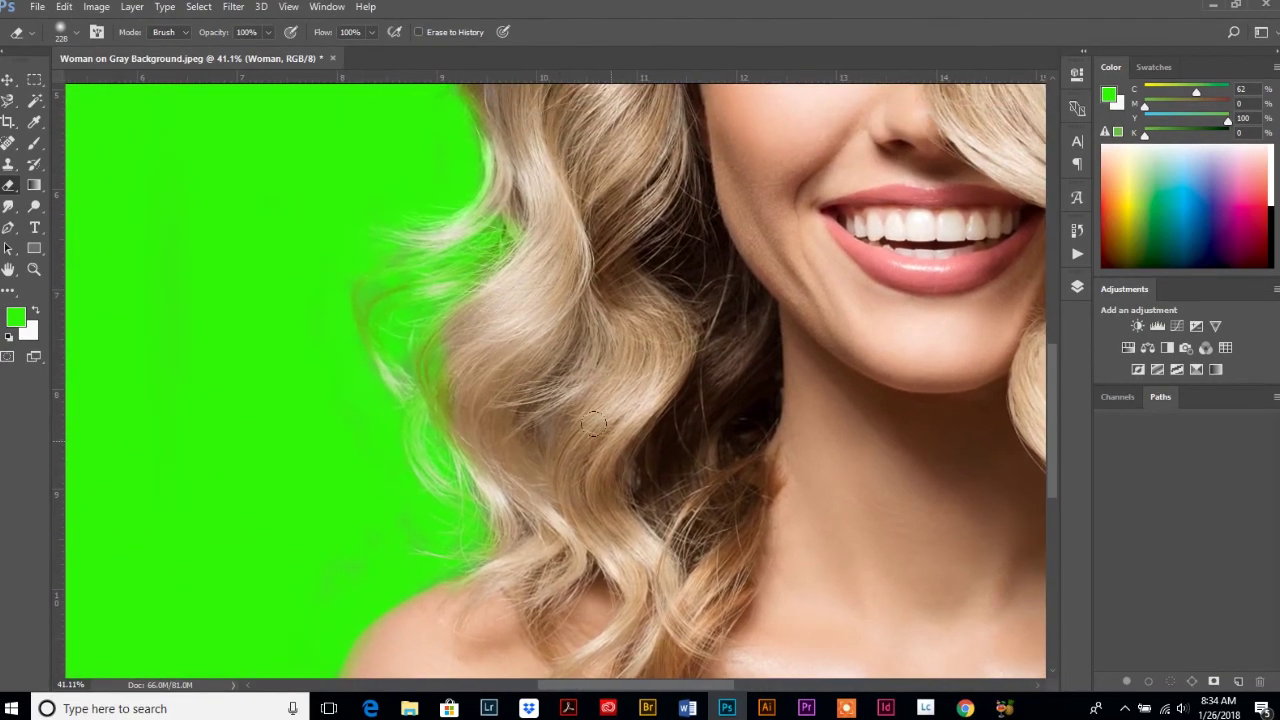
{"action": "left_click_drag", "start_coordinate": [580, 265], "coordinate": [534, 519]}
{"action": "left_click_drag", "start_coordinate": [624, 288], "coordinate": [528, 455]}
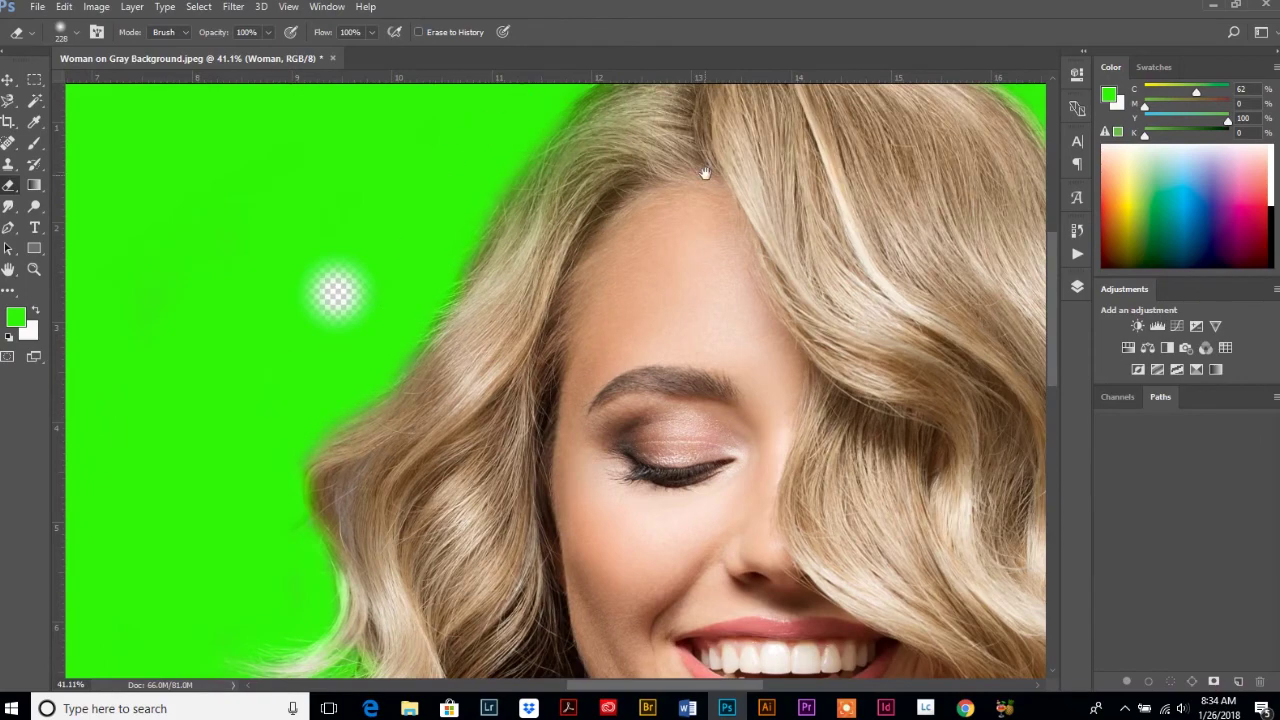
{"action": "left_click_drag", "start_coordinate": [703, 174], "coordinate": [455, 438]}
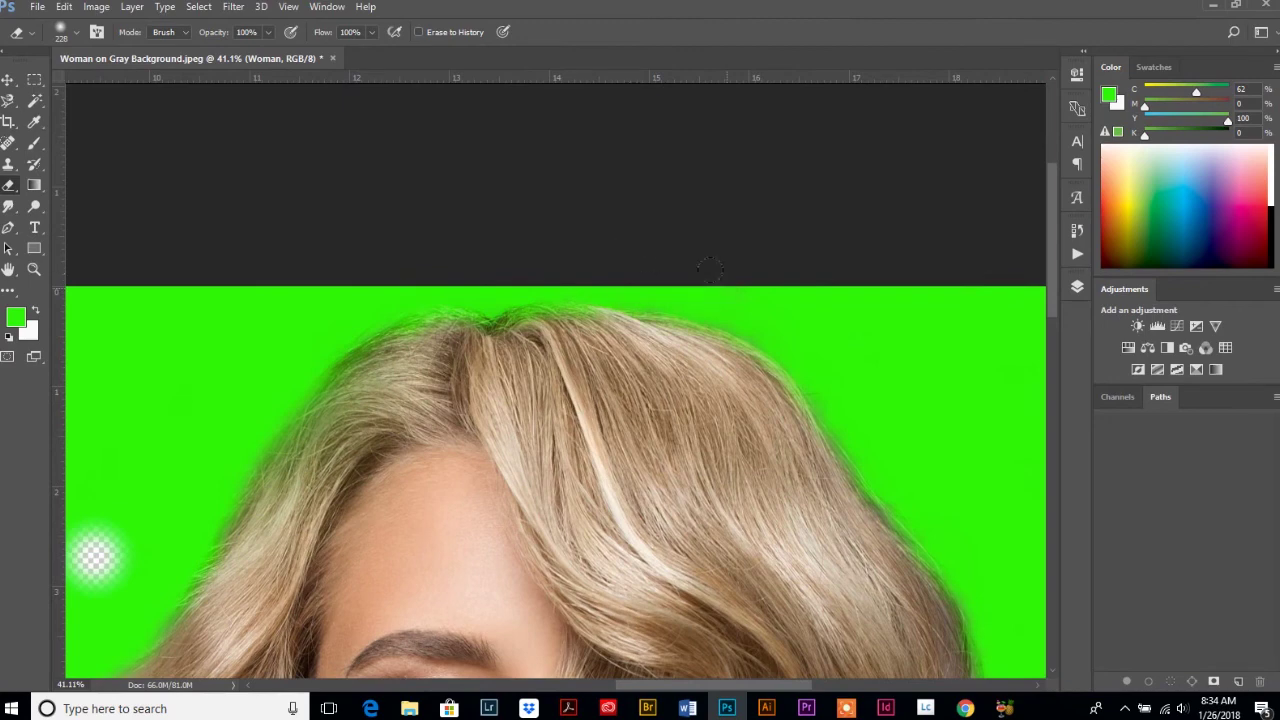
- Fit the image on screen and set up the Clone Stamp on the Bright Color layer
{"action": "key", "text": "ctrl+0"}
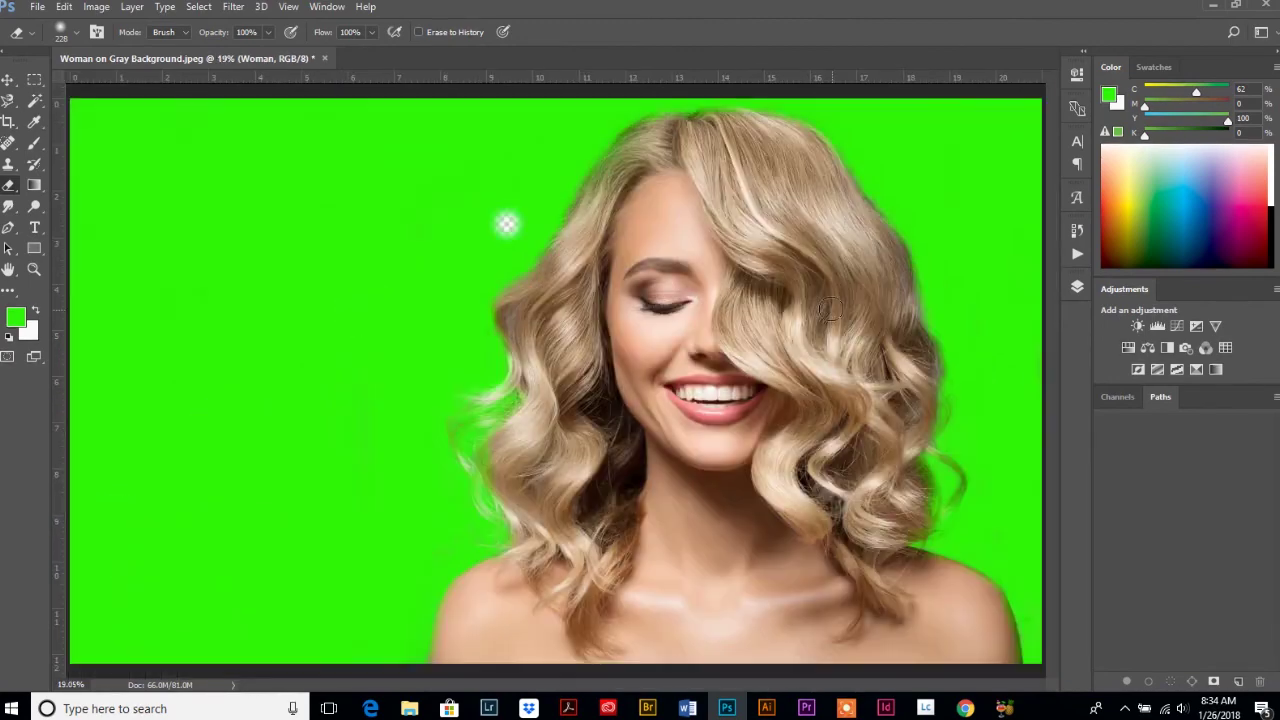
{"action": "left_click", "coordinate": [8, 164]}
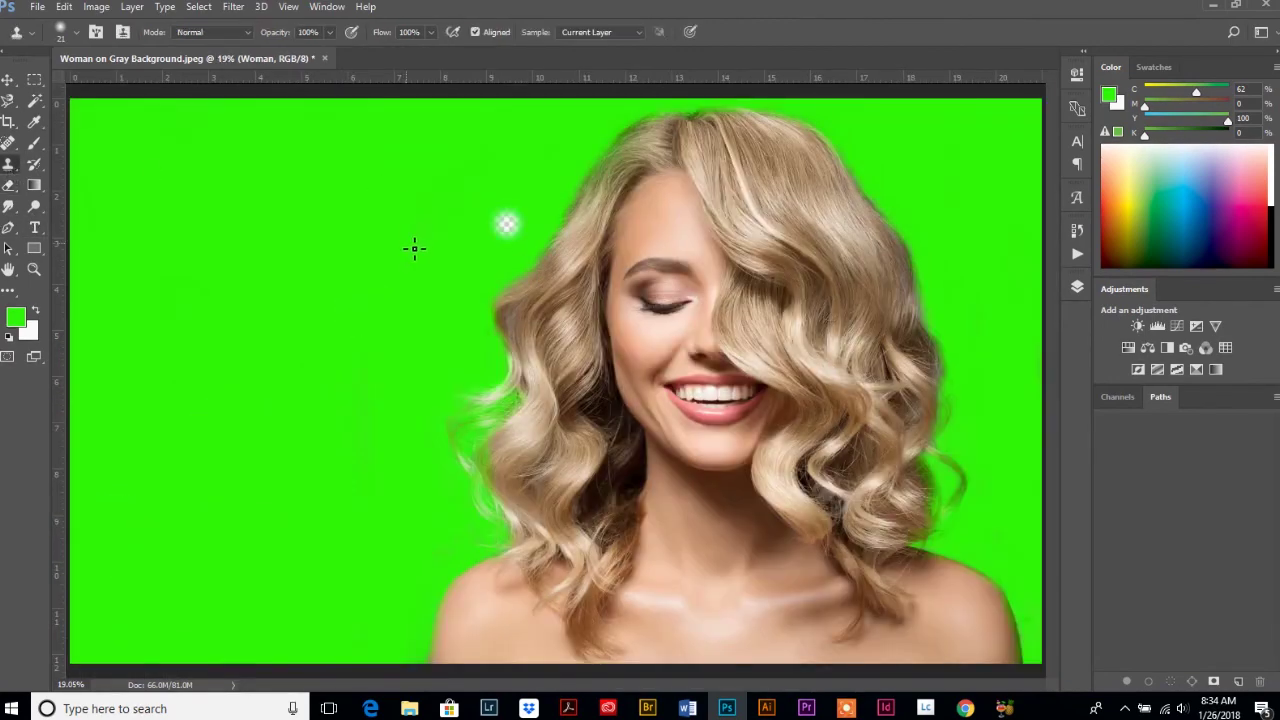
{"action": "left_click", "coordinate": [1077, 286]}
{"action": "left_click", "coordinate": [955, 259]}
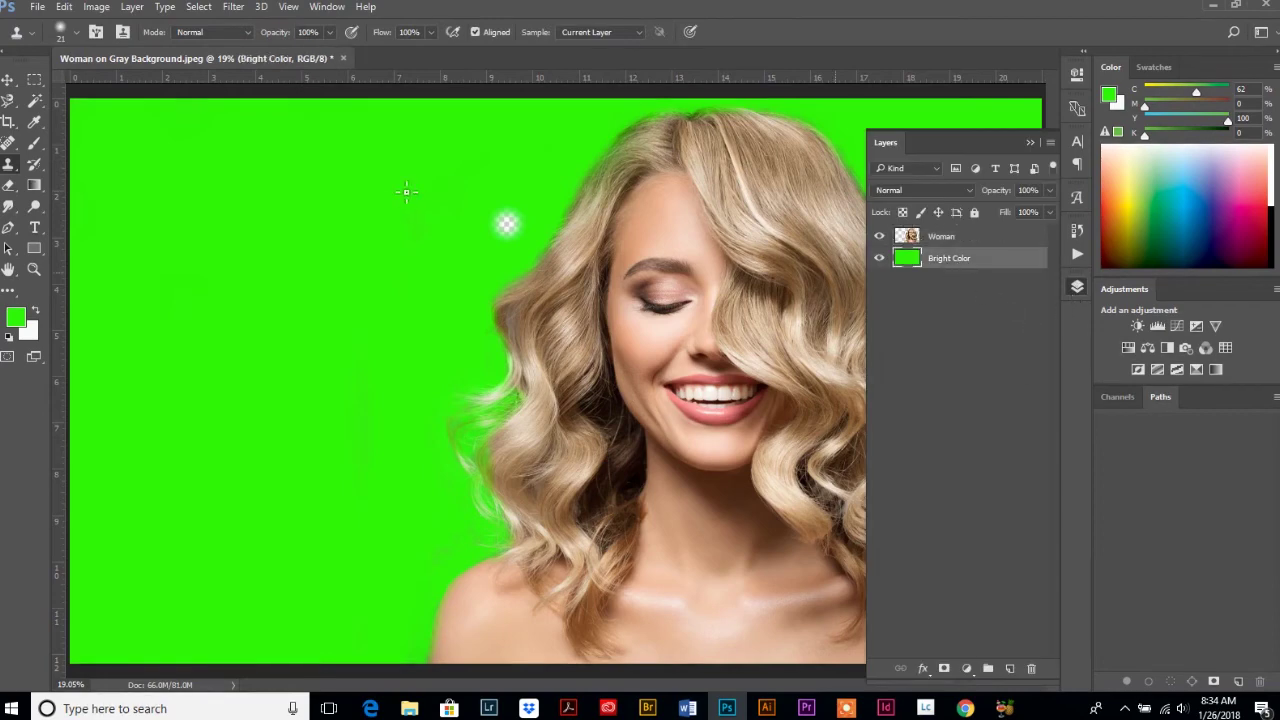
{"action": "left_click", "coordinate": [62, 33]}
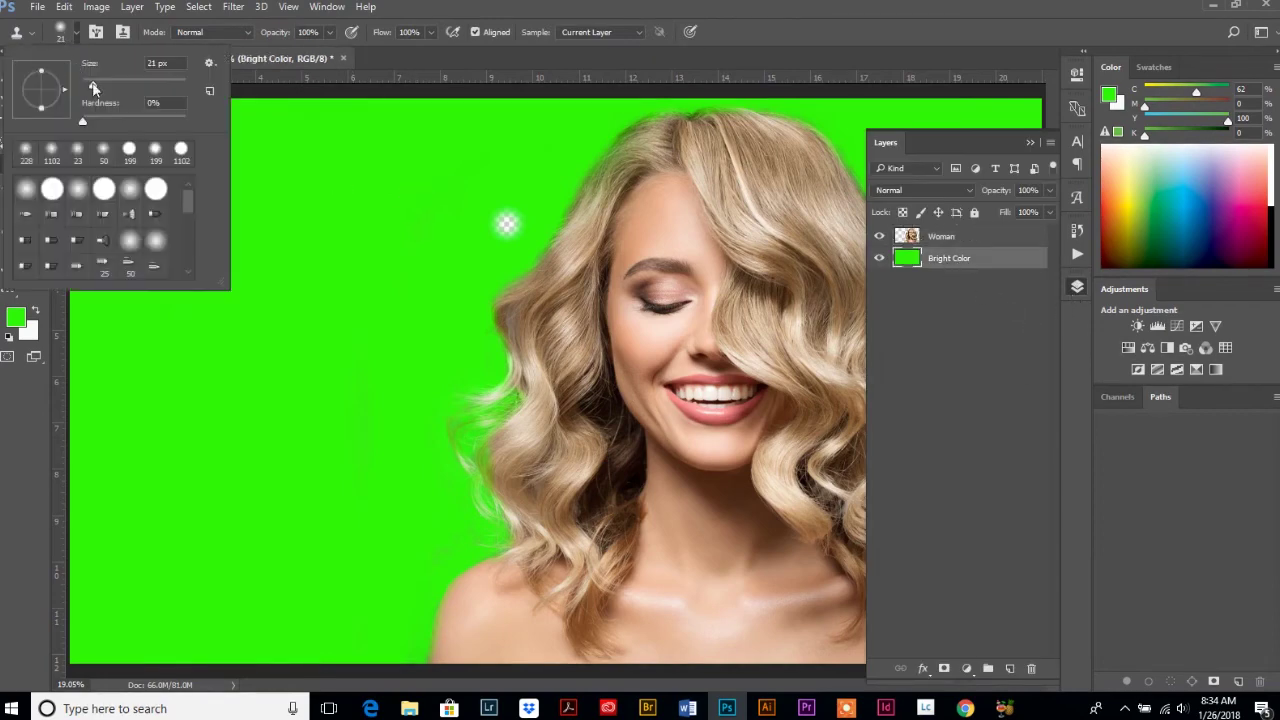
{"action": "key", "text": "Return"}
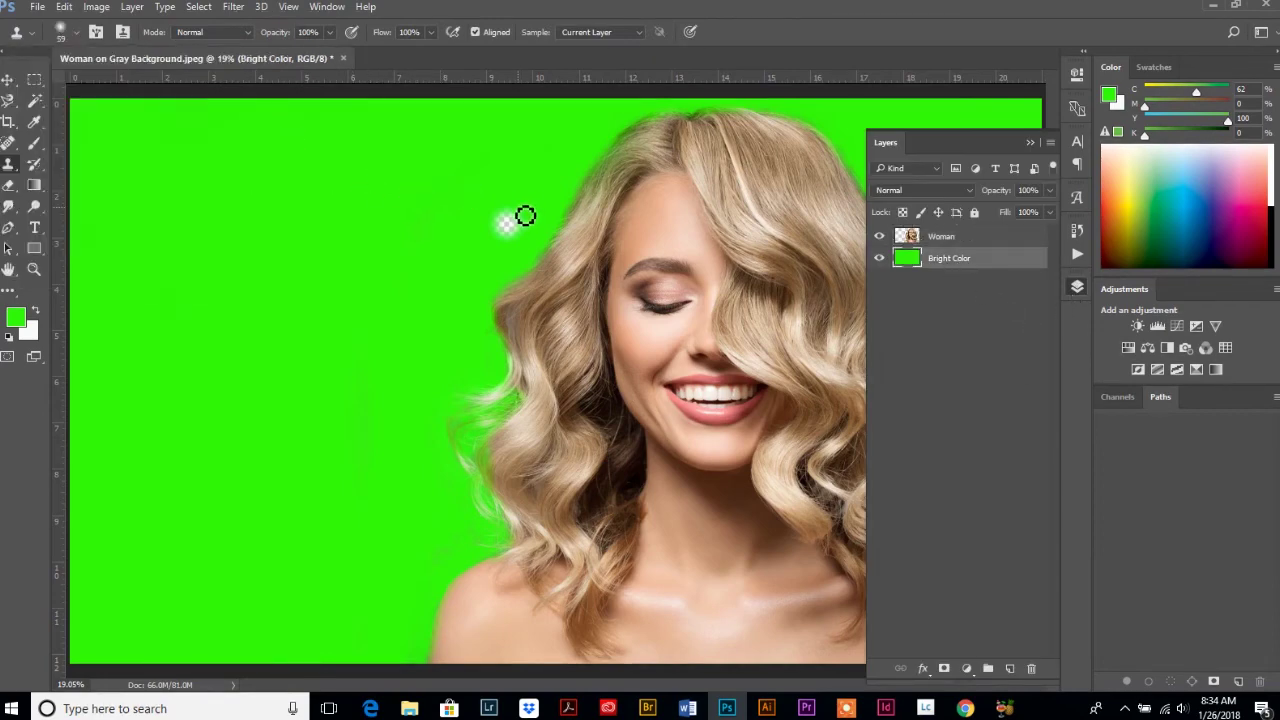
- Clone green over the stray light wisp, then zoom out to the whole image
{"action": "mouse_move", "coordinate": [529, 226]}
{"action": "left_mouse_down"}
{"action": "mouse_move", "coordinate": [500, 260]}
{"action": "mouse_move", "coordinate": [528, 241]}
{"action": "left_mouse_up"}
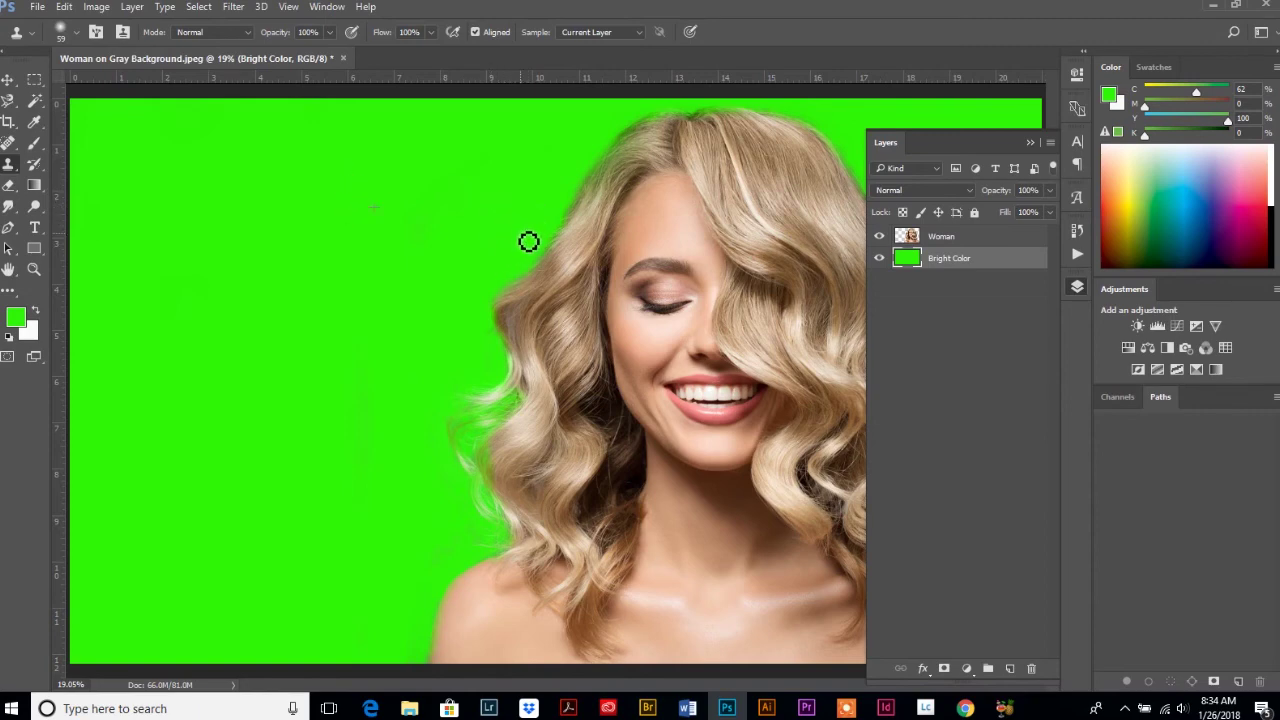
{"action": "left_click", "coordinate": [891, 150]}
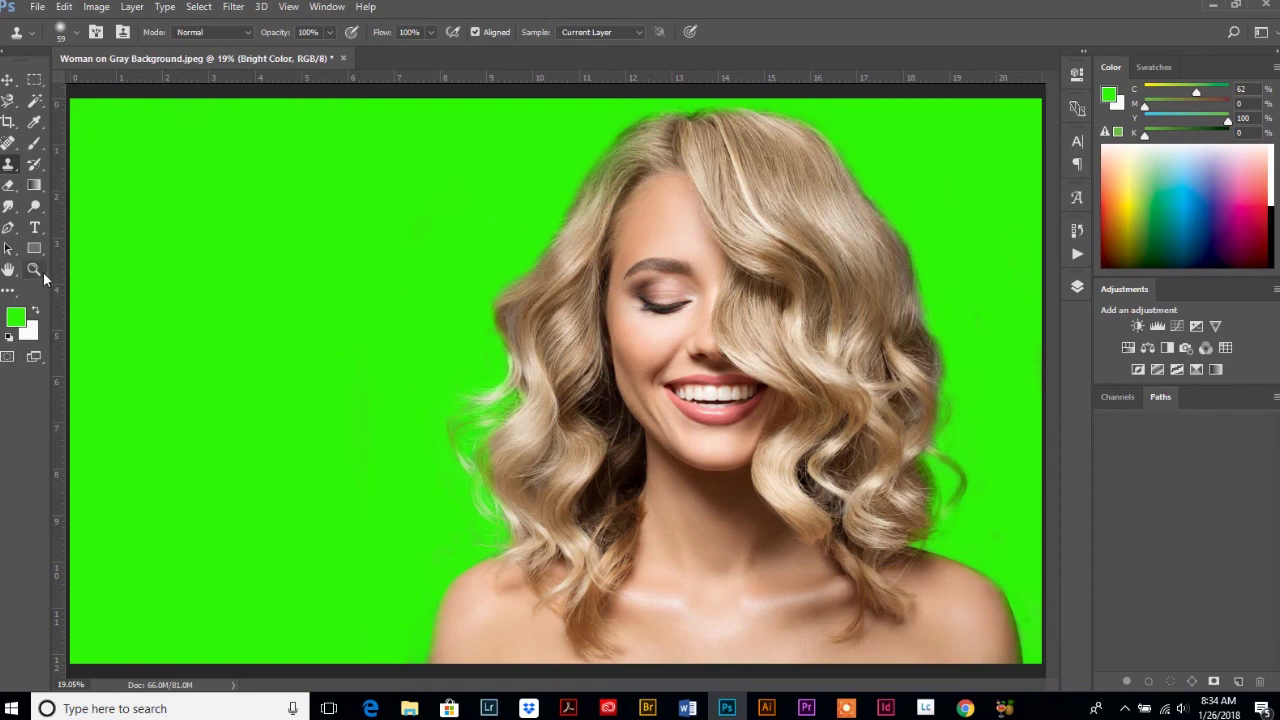
{"action": "left_click", "coordinate": [33, 269]}
{"action": "left_click", "coordinate": [620, 442], "text": "alt"}
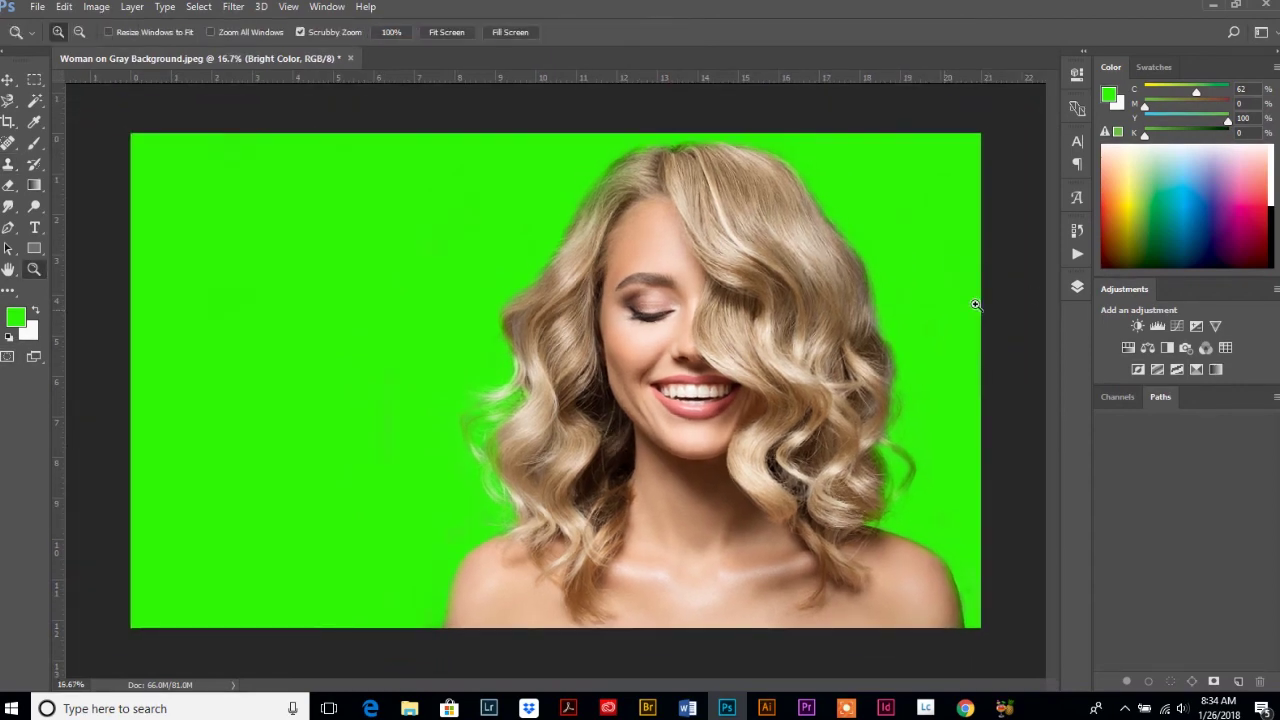
- Shift the Bright Color layer's hue to +137 with Hue/Saturation, turning it blue
{"action": "left_click", "coordinate": [1077, 288]}
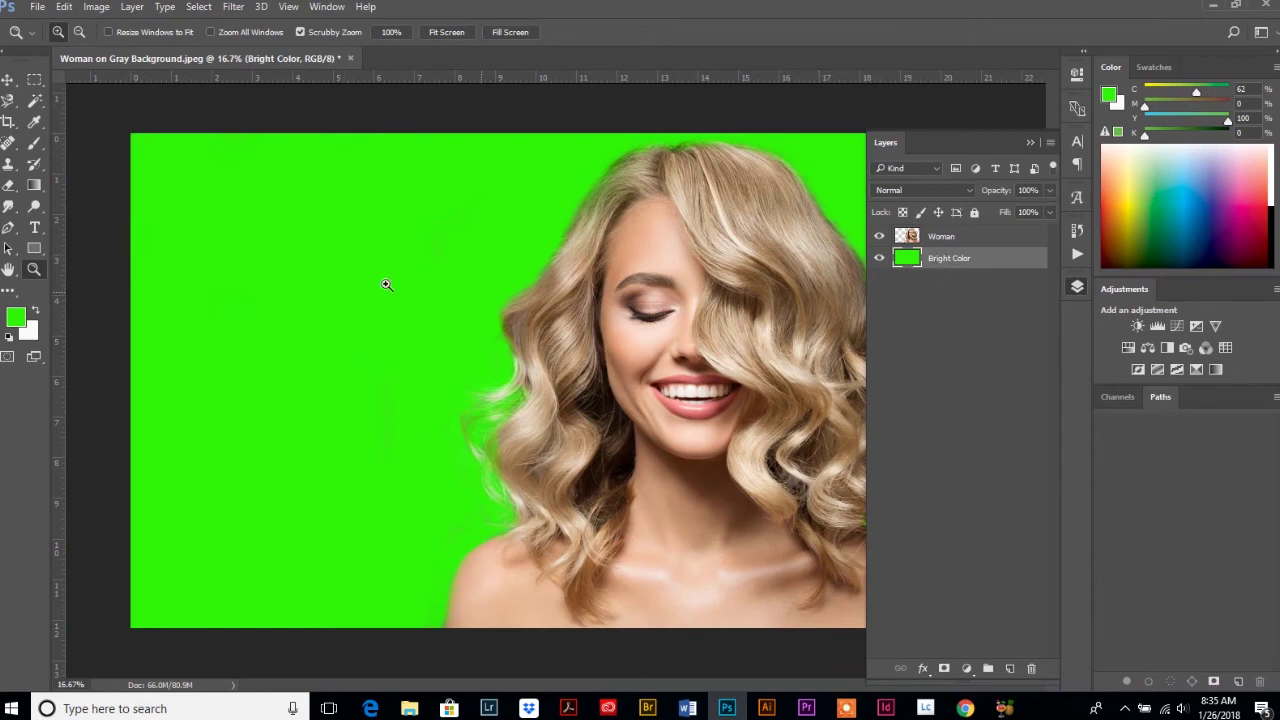
{"action": "left_click", "coordinate": [96, 7]}
{"action": "mouse_move", "coordinate": [120, 47]}
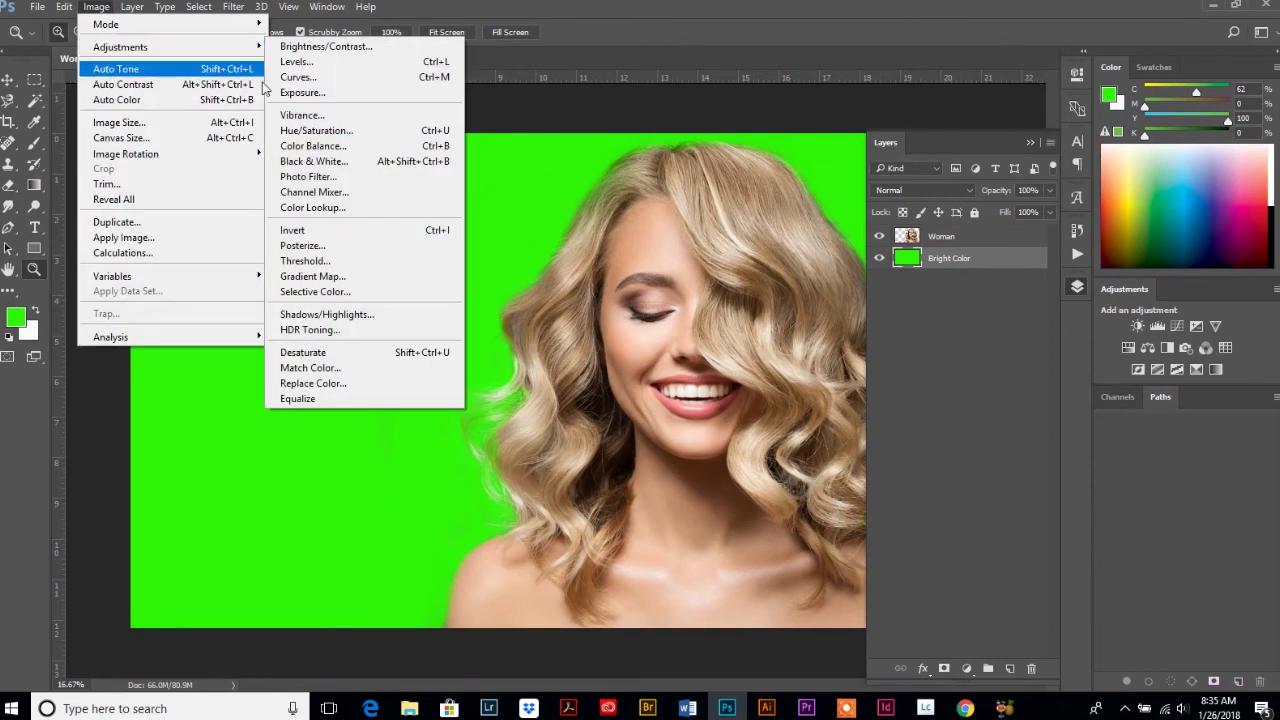
{"action": "left_click", "coordinate": [316, 130]}
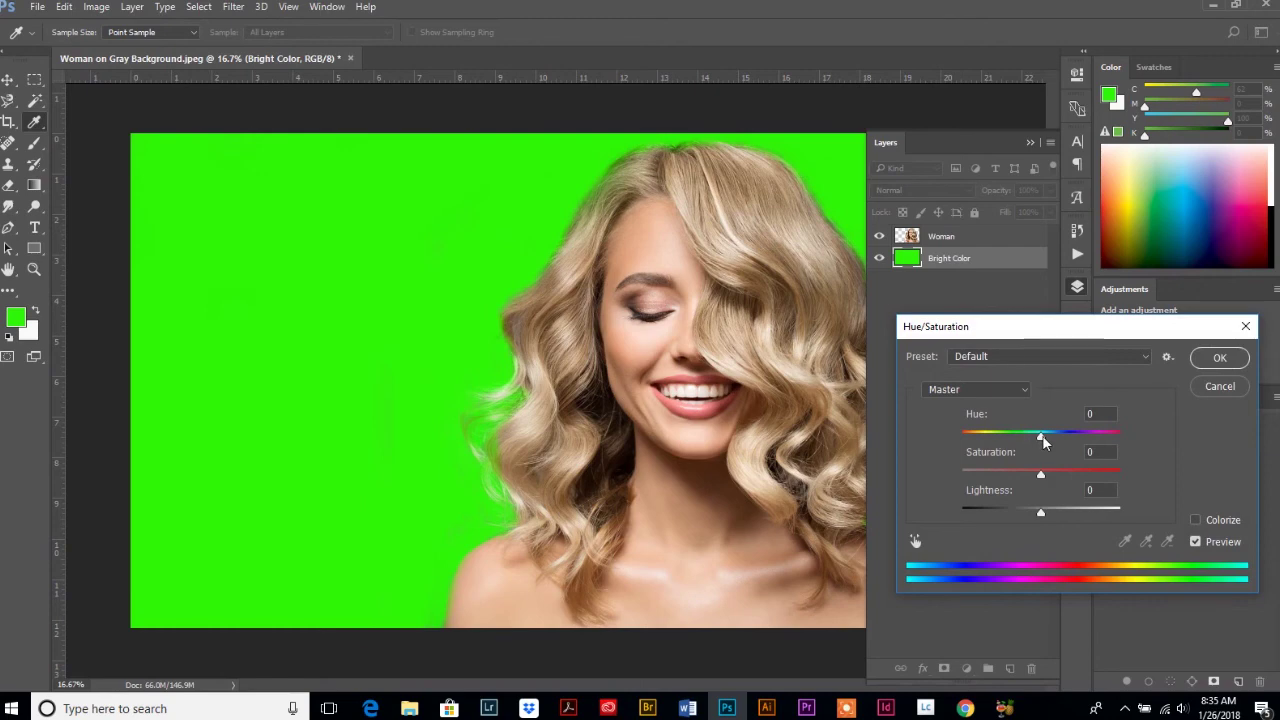
{"action": "left_click_drag", "start_coordinate": [1041, 436], "coordinate": [1107, 455]}
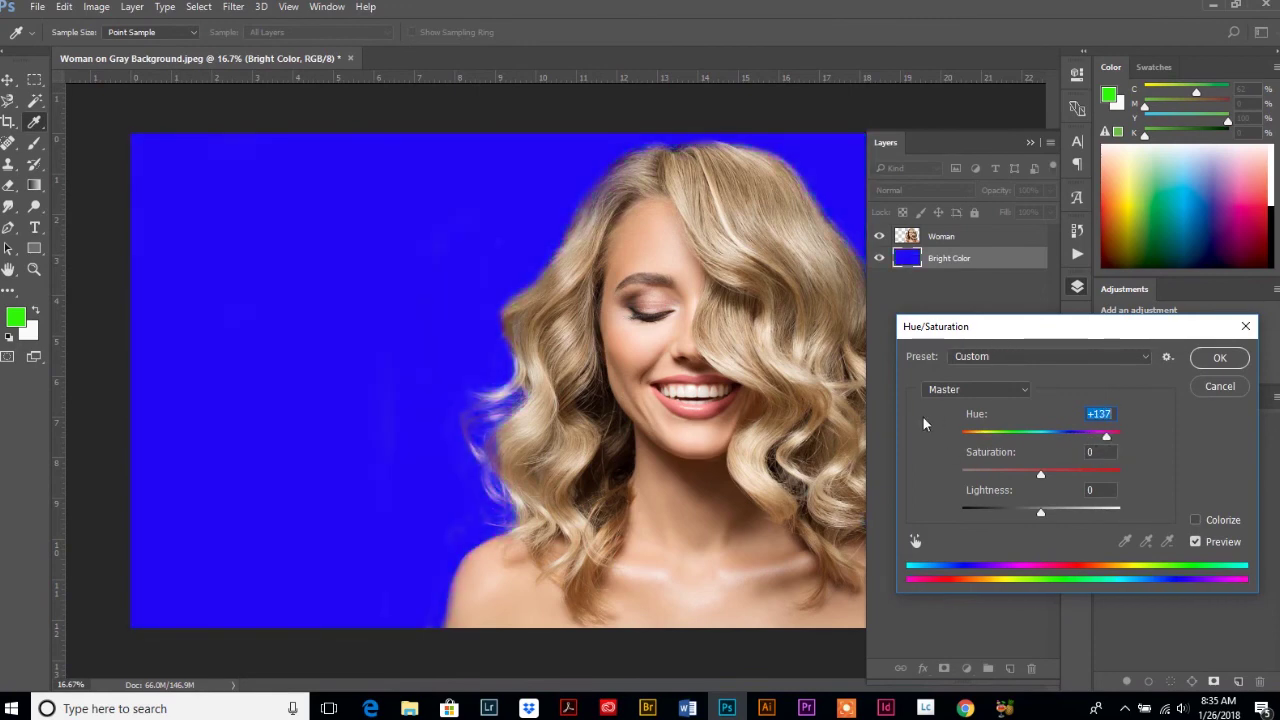
{"action": "left_click", "coordinate": [1220, 357]}
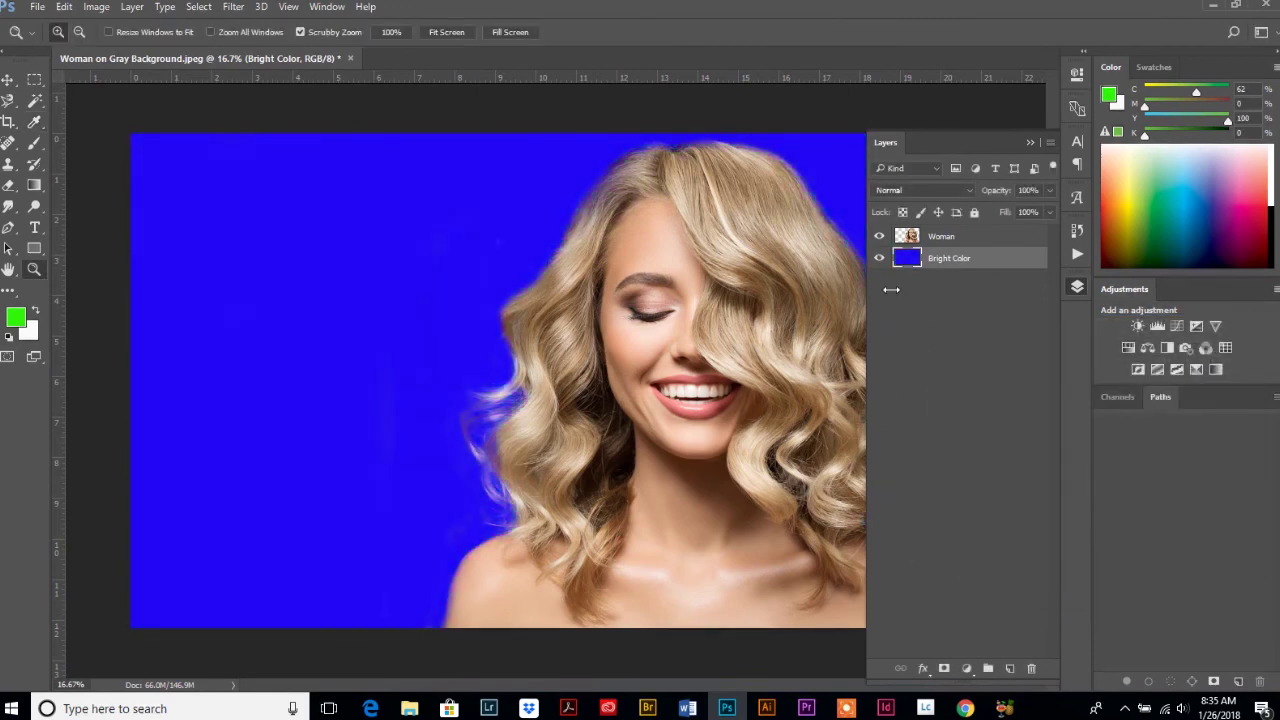
- Hide the Bright Color layer and open the brick wall image to copy it
{"action": "left_click", "coordinate": [879, 259]}
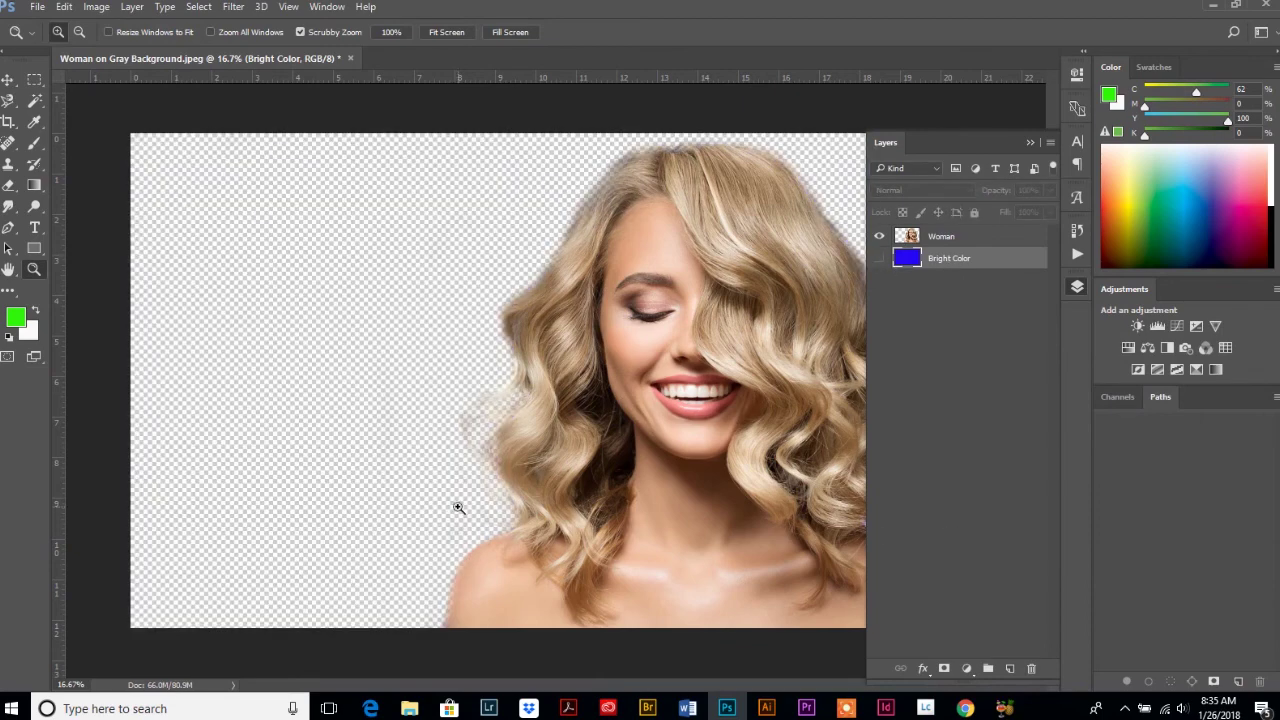
{"action": "left_click", "coordinate": [37, 6]}
{"action": "left_click", "coordinate": [60, 36]}
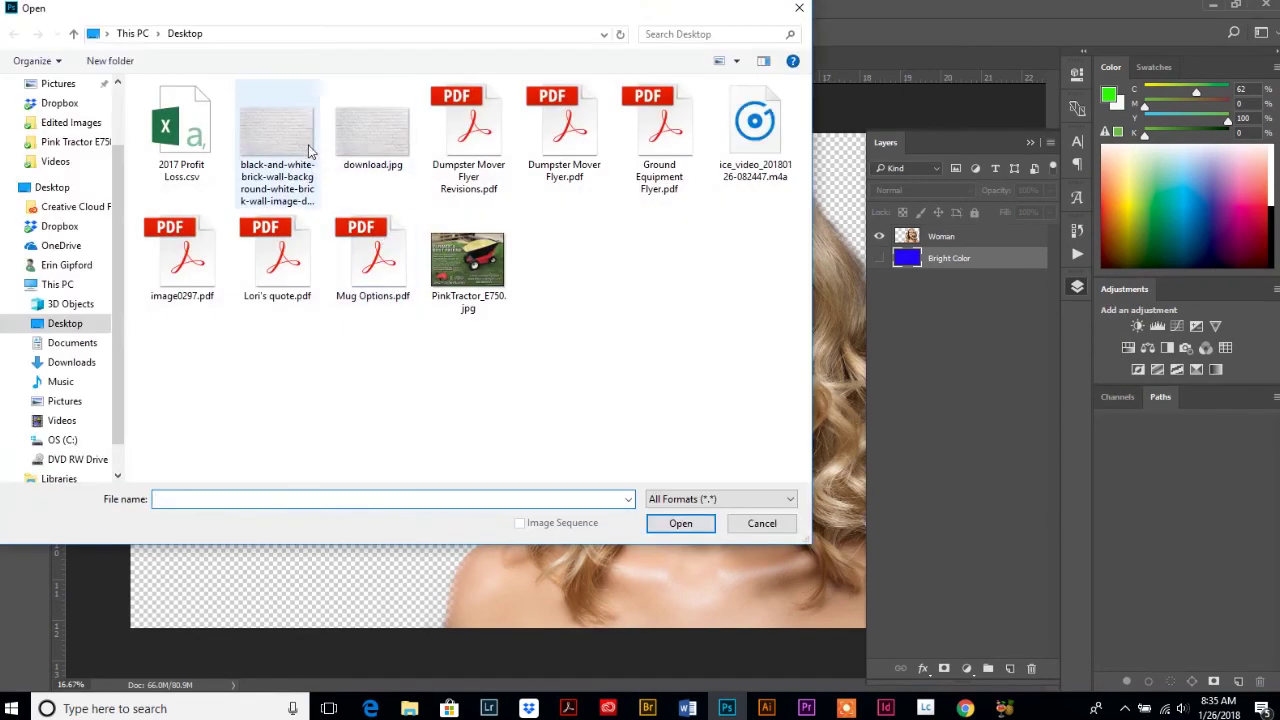
{"action": "double_click", "coordinate": [291, 143]}
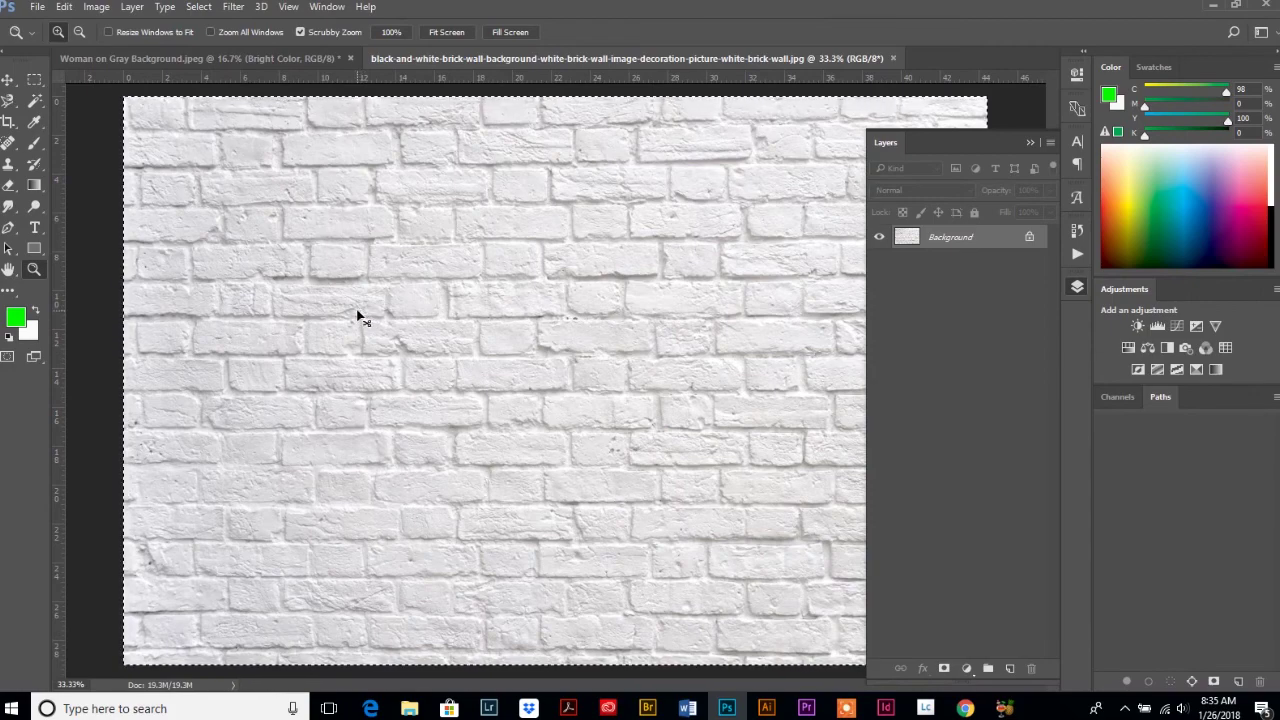
{"action": "key", "text": "ctrl+w"}
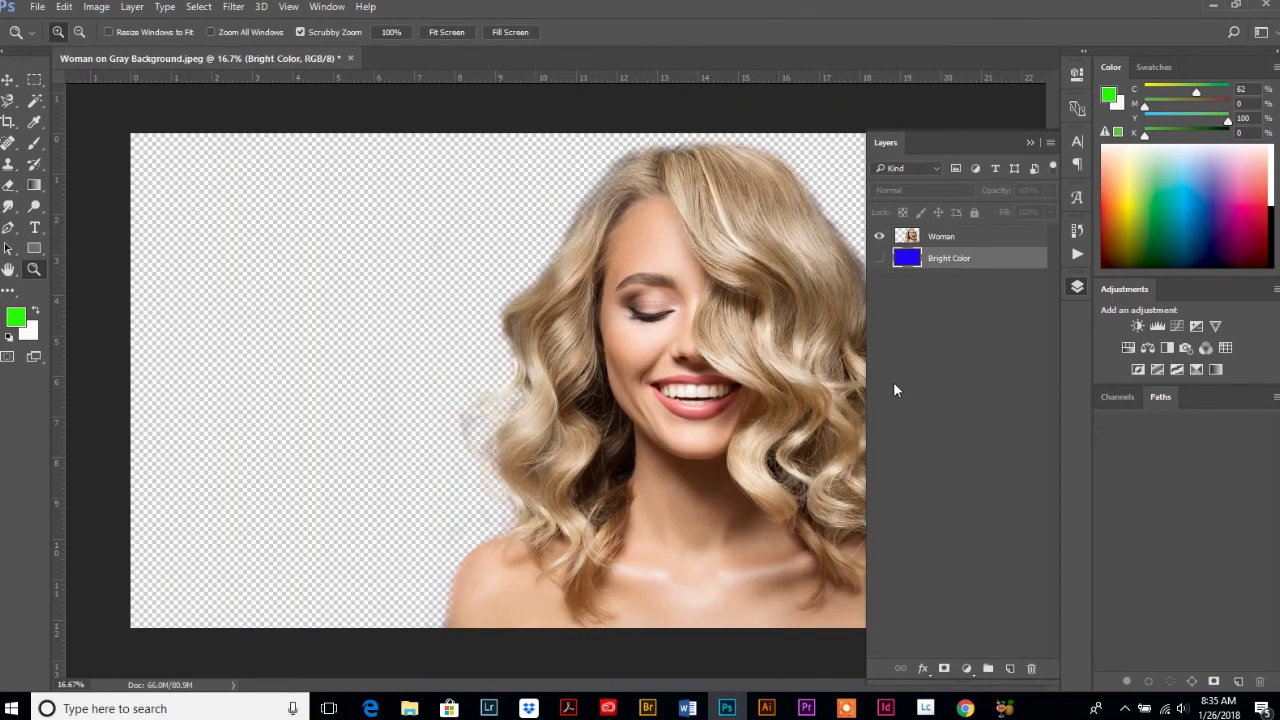
- Paste the brick wall as a new layer and Free Transform it to fill the canvas
{"action": "key", "text": "ctrl+v"}
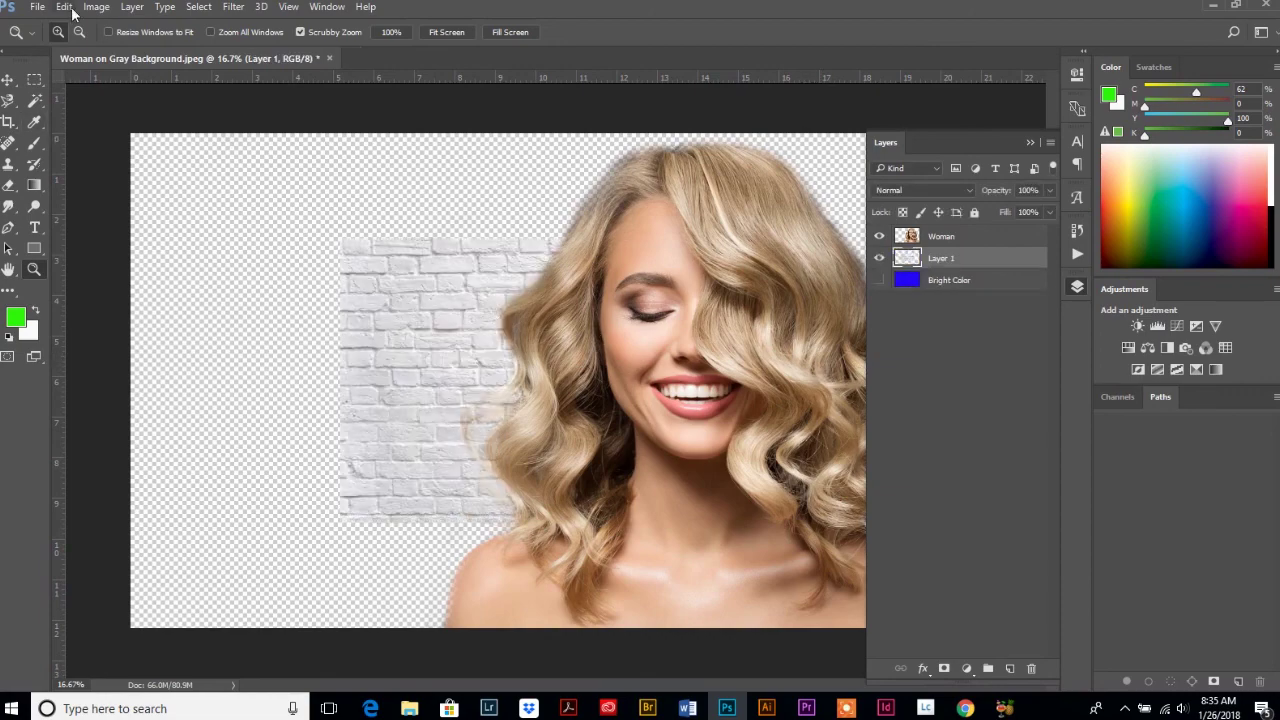
{"action": "left_click", "coordinate": [66, 7]}
{"action": "left_click", "coordinate": [140, 337]}
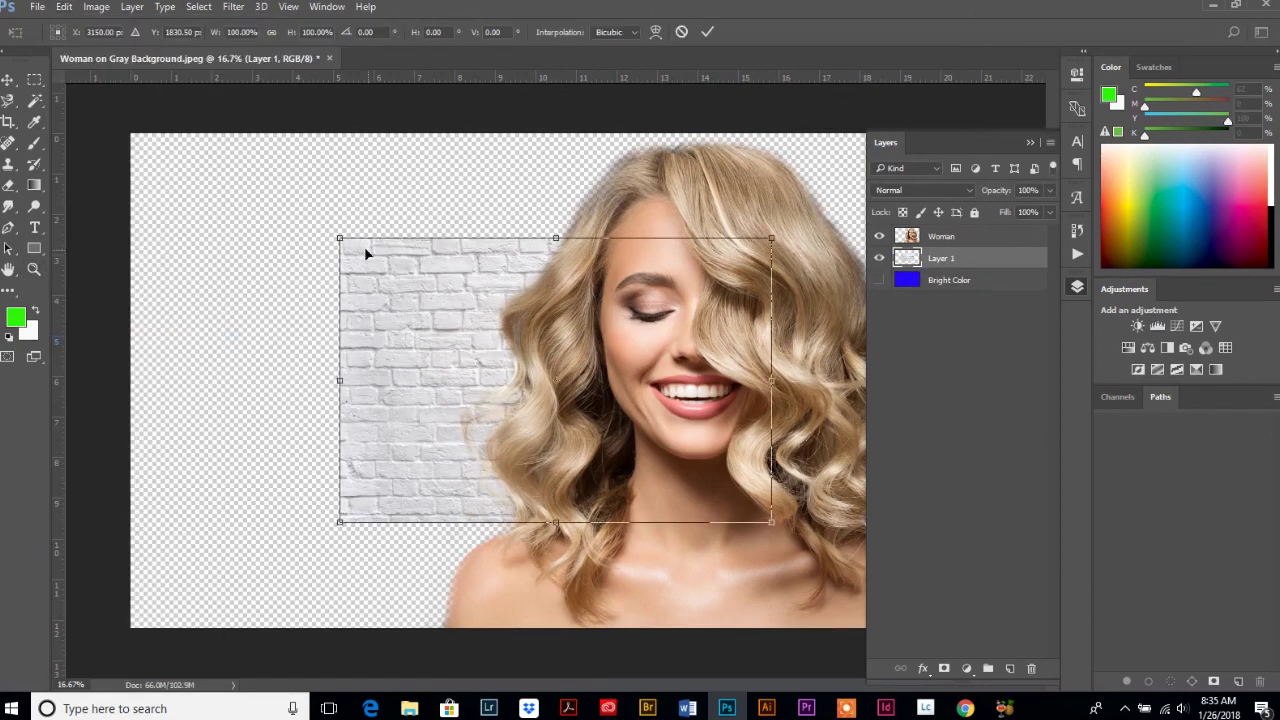
{"action": "left_click_drag", "start_coordinate": [326, 233], "coordinate": [117, 95]}
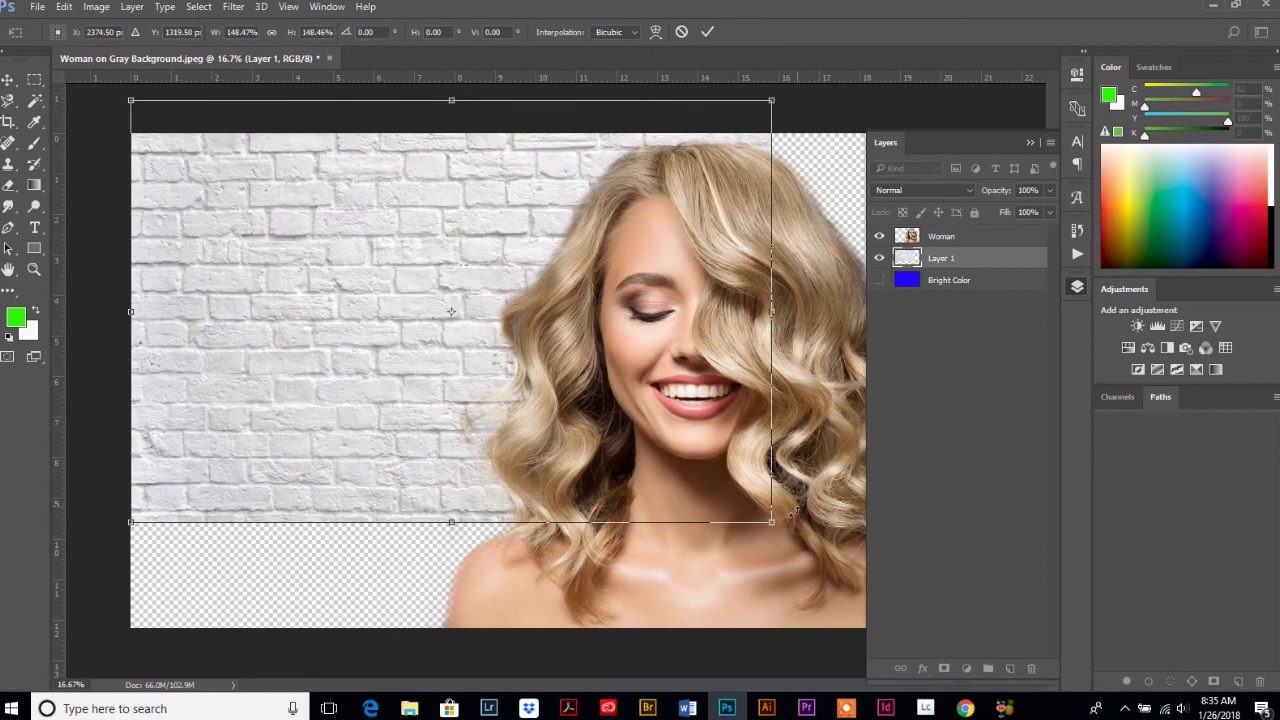
{"action": "left_click_drag", "start_coordinate": [770, 525], "coordinate": [987, 666]}
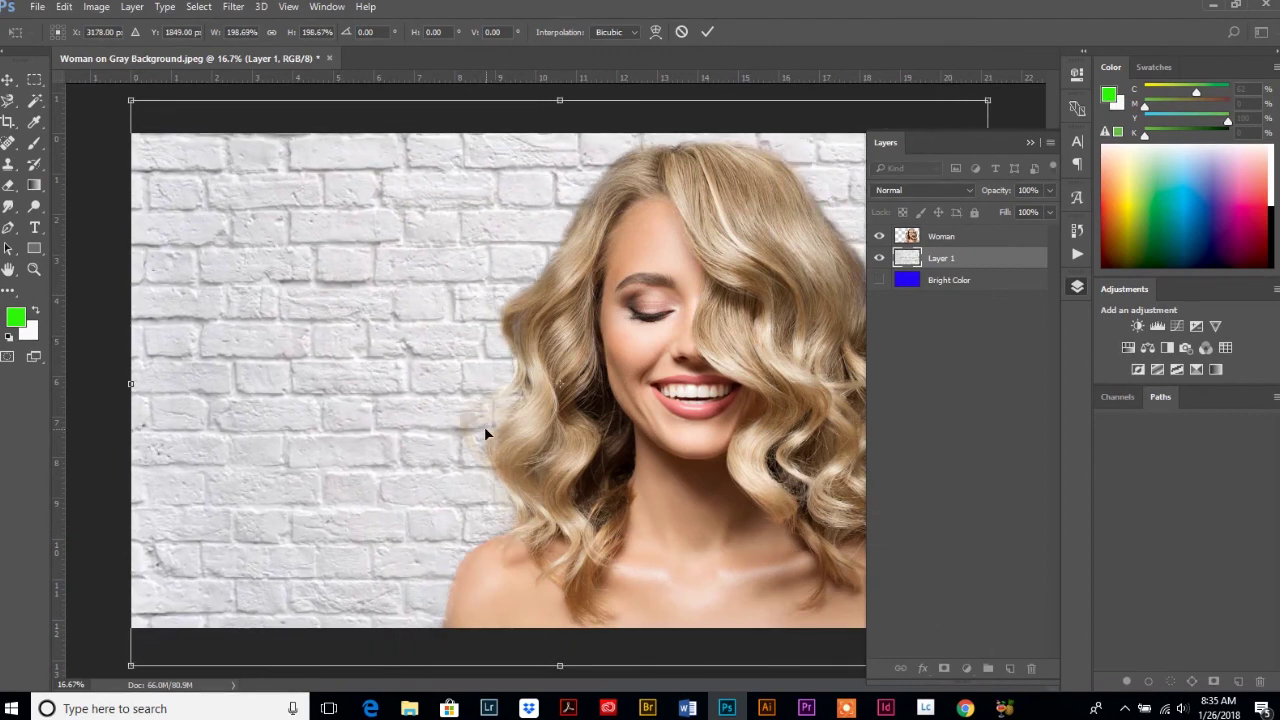
{"action": "key", "text": "ctrl+space"}
{"action": "key", "text": "Return"}
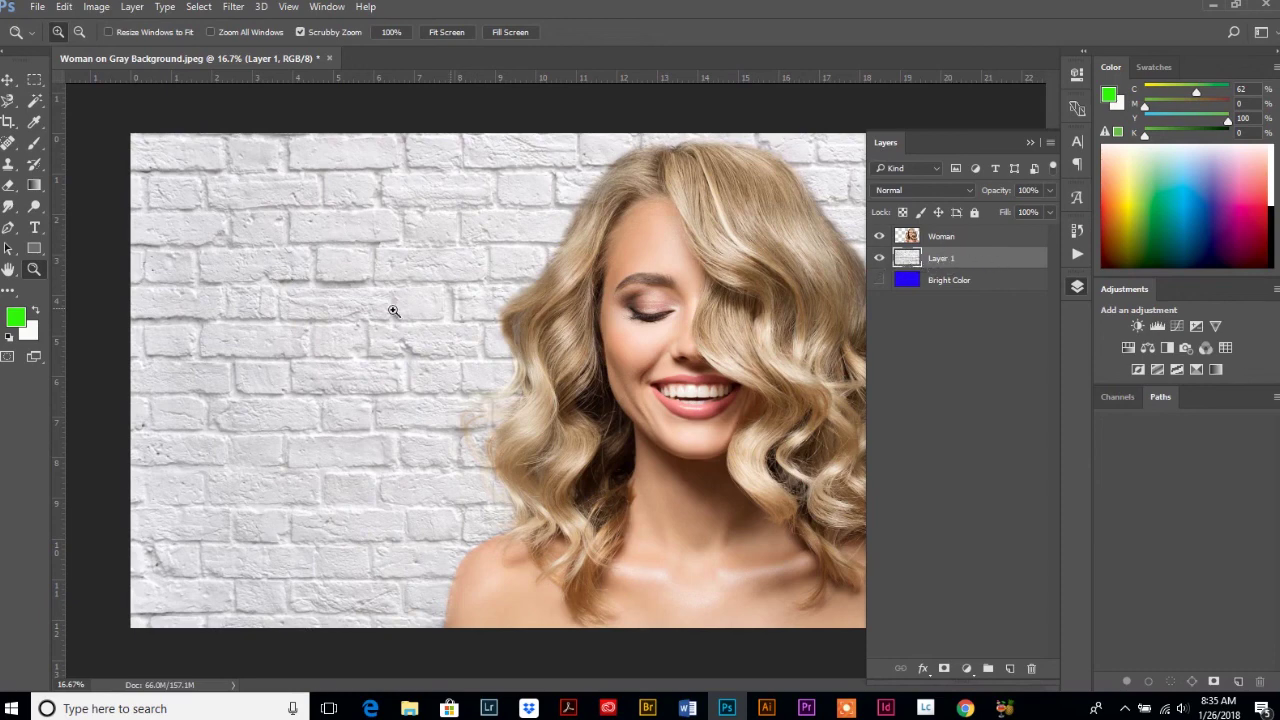
{"action": "left_click", "coordinate": [600, 365], "text": "alt"}
- Zoom out, hide the Layers panel with F7, and select the Move tool
{"action": "left_click", "coordinate": [600, 365], "text": "alt"}
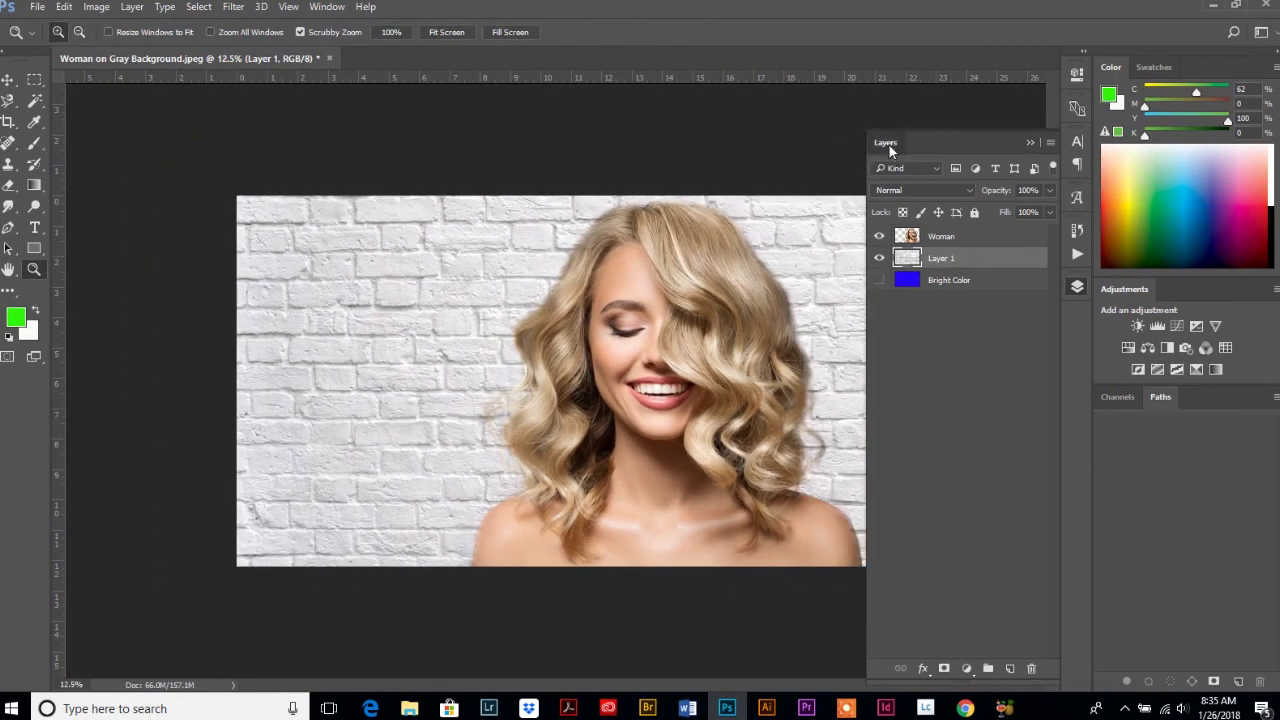
{"action": "key", "text": "F7"}
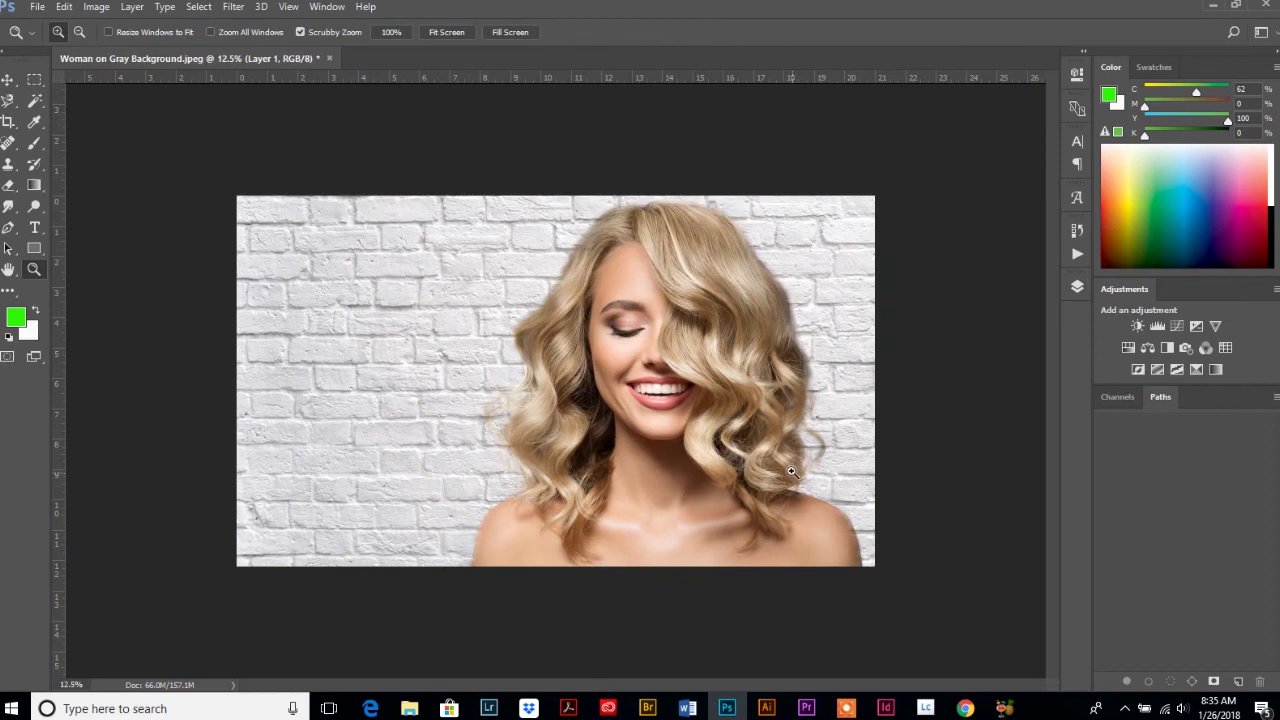
{"action": "left_click", "coordinate": [8, 81]}
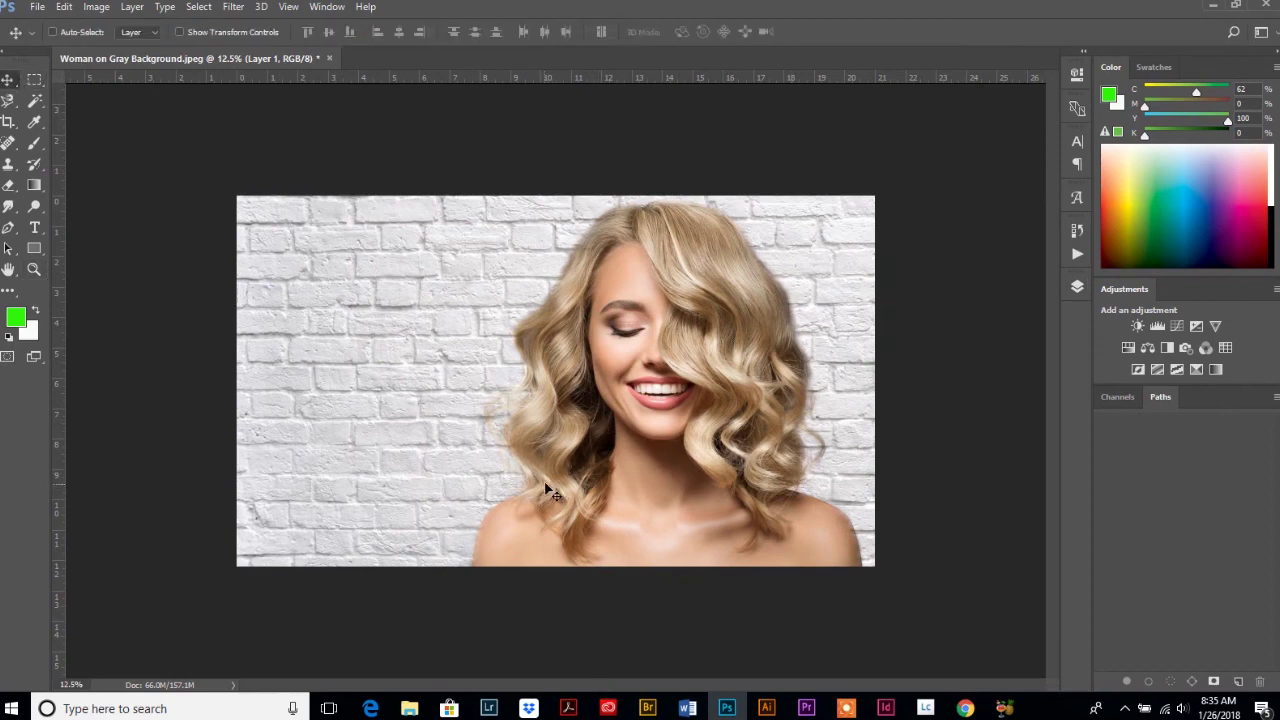